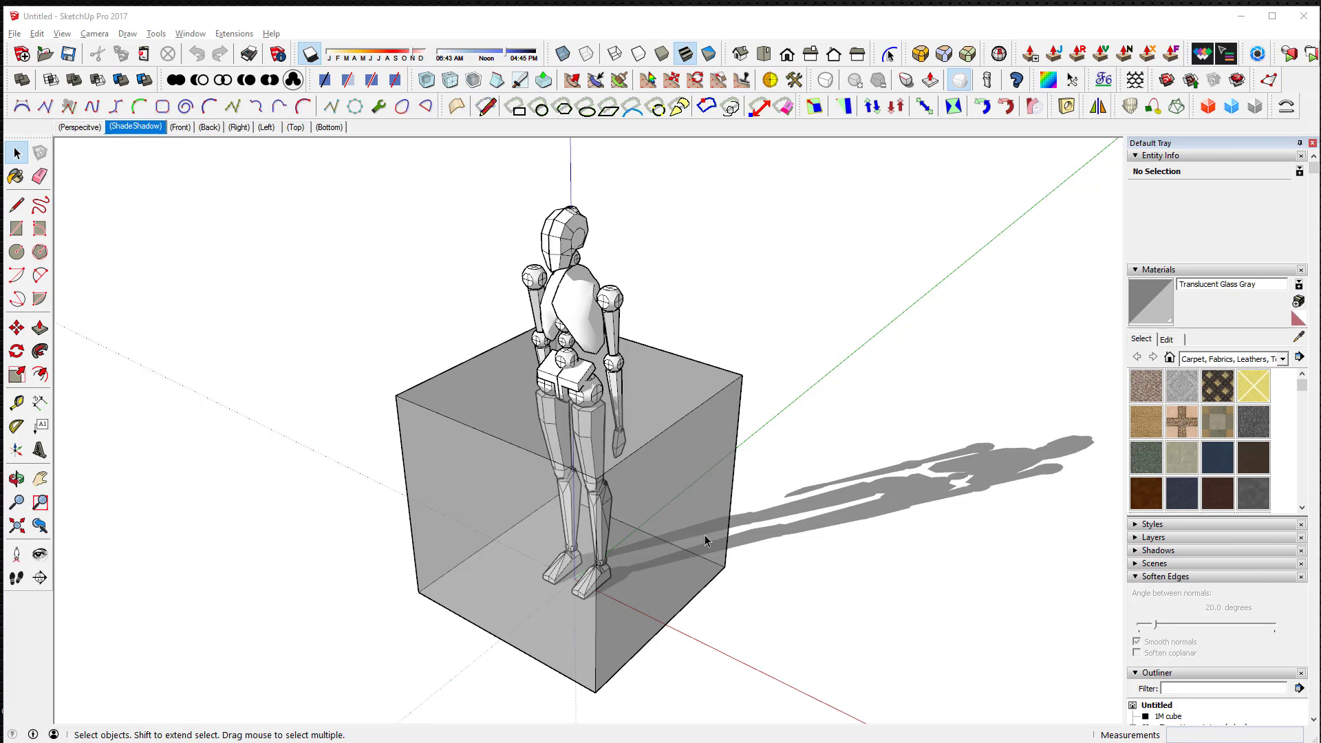
Delete the mannequin figure and the translucent cube from the model.
{"action": "middle_click_drag", "start_coordinate": [705, 535], "coordinate": [847, 474]}
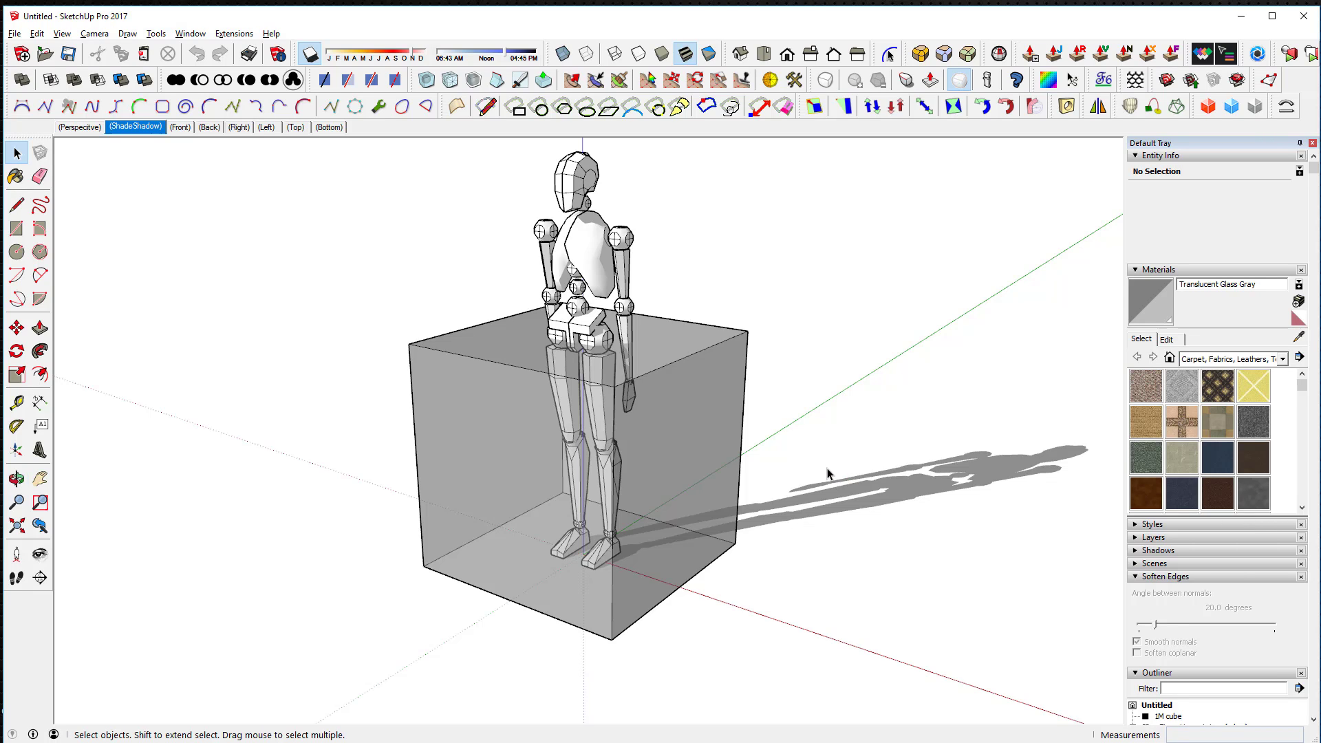
{"action": "left_click", "coordinate": [570, 226]}
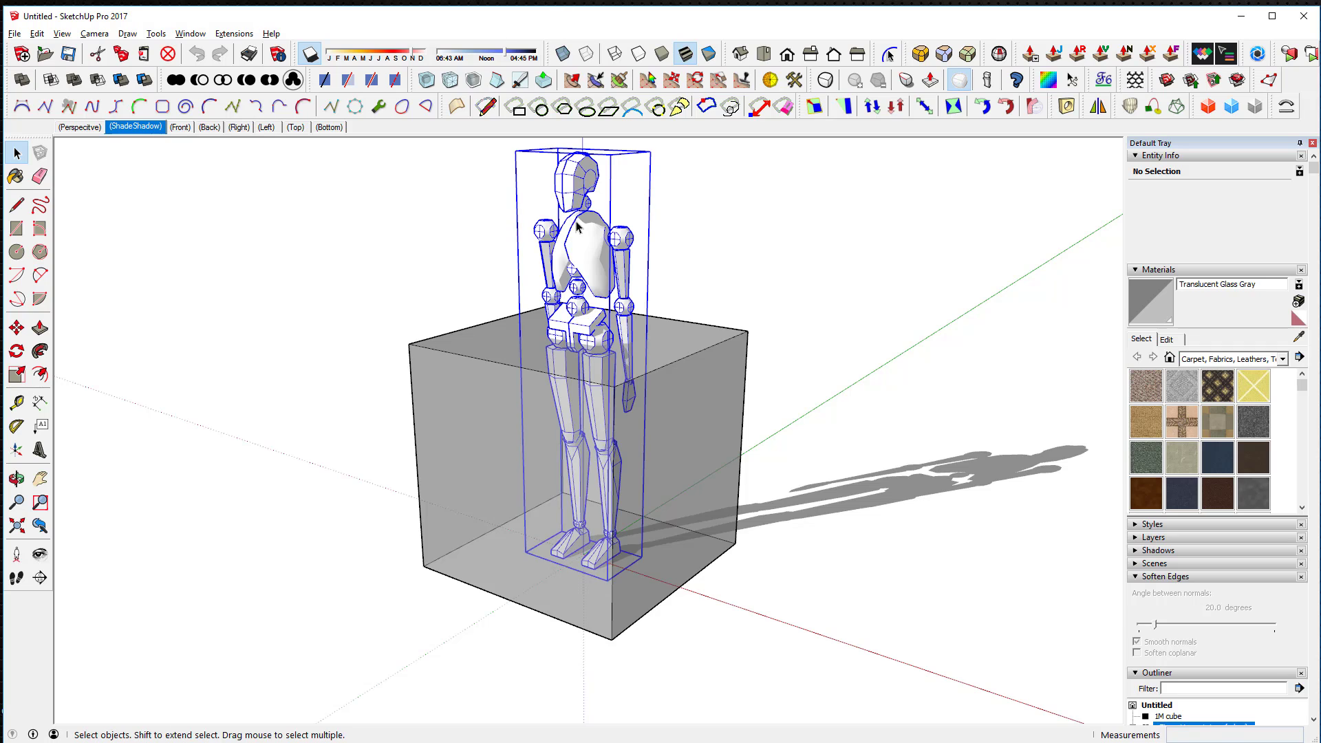
{"action": "key", "text": "Delete"}
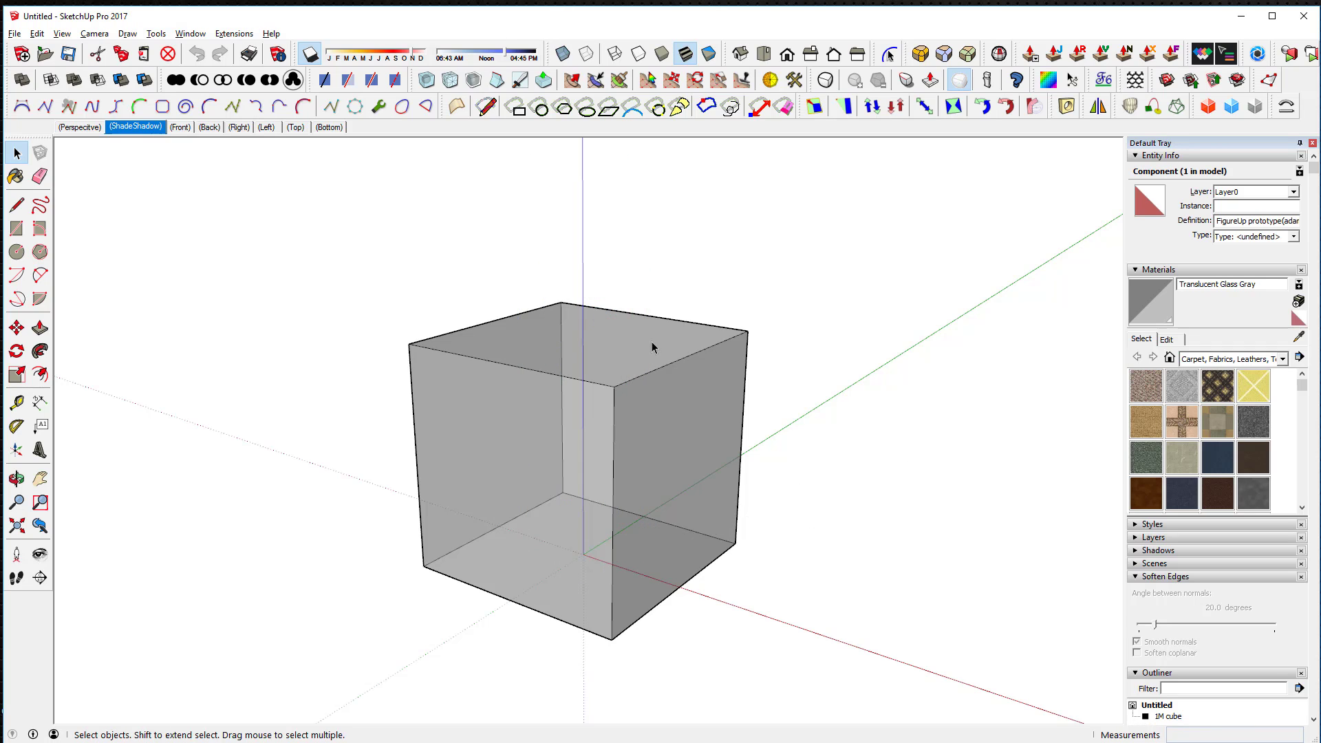
{"action": "left_click", "coordinate": [647, 348]}
{"action": "key", "text": "Delete"}
Draw a rectangle of about 101 × 111 cm on the ground plane, starting at the origin.
{"action": "left_click", "coordinate": [17, 230]}
{"action": "left_click", "coordinate": [584, 554]}
{"action": "left_click", "coordinate": [889, 526]}
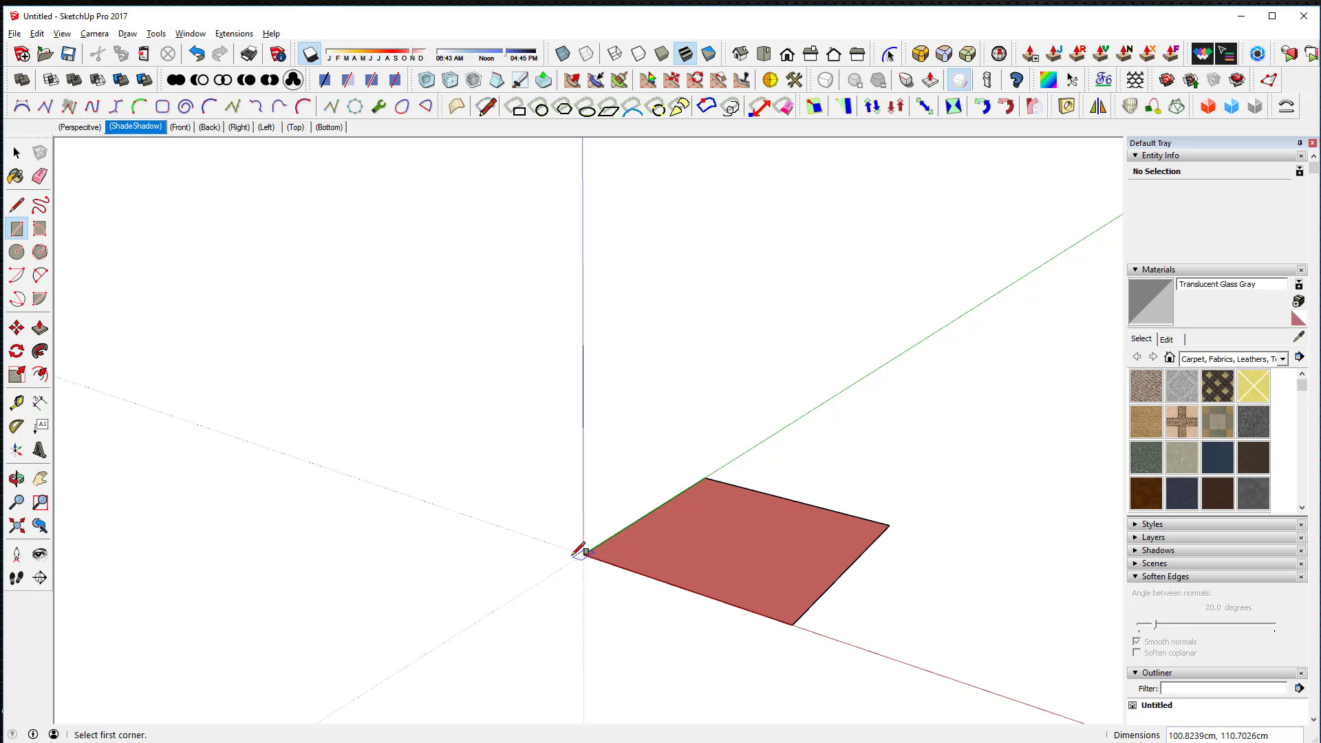
Scale the ground rectangle up to an area of about 44,646 cm².
{"action": "key", "text": "space"}
{"action": "left_click", "coordinate": [720, 565]}
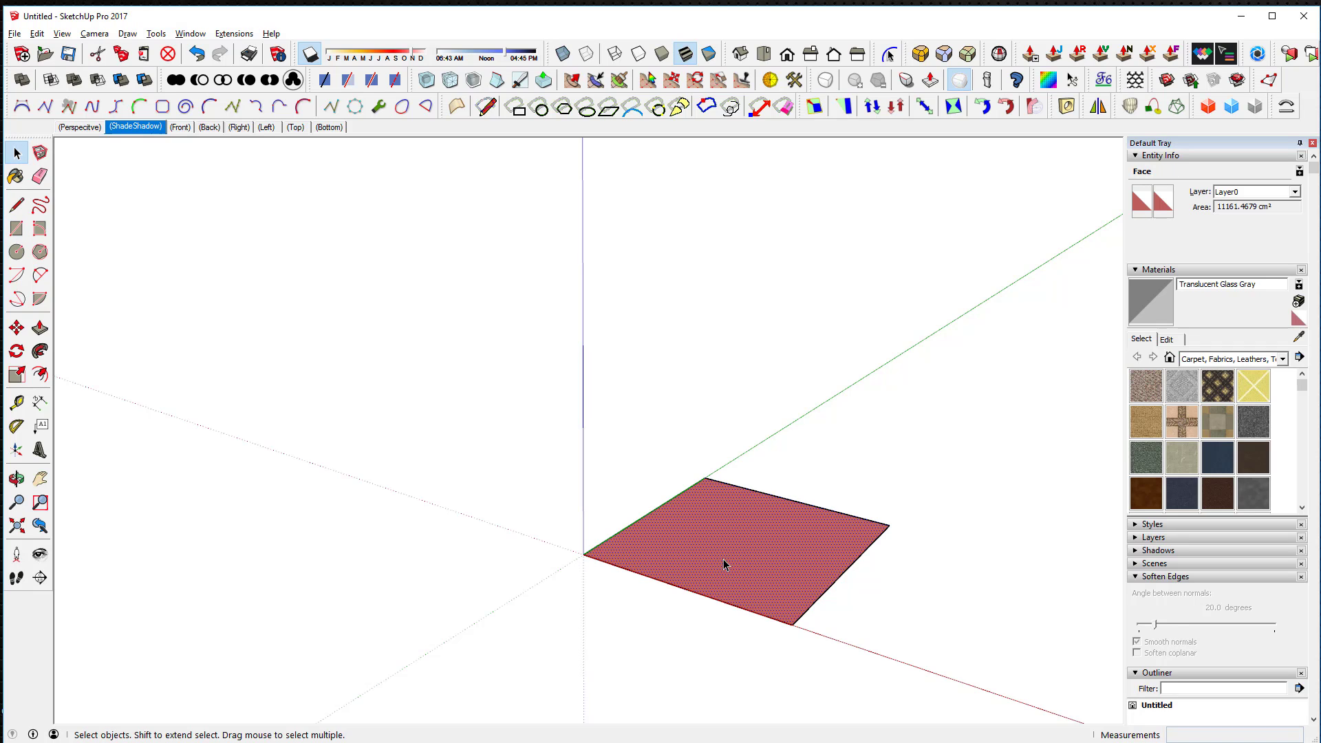
{"action": "key", "text": "s"}
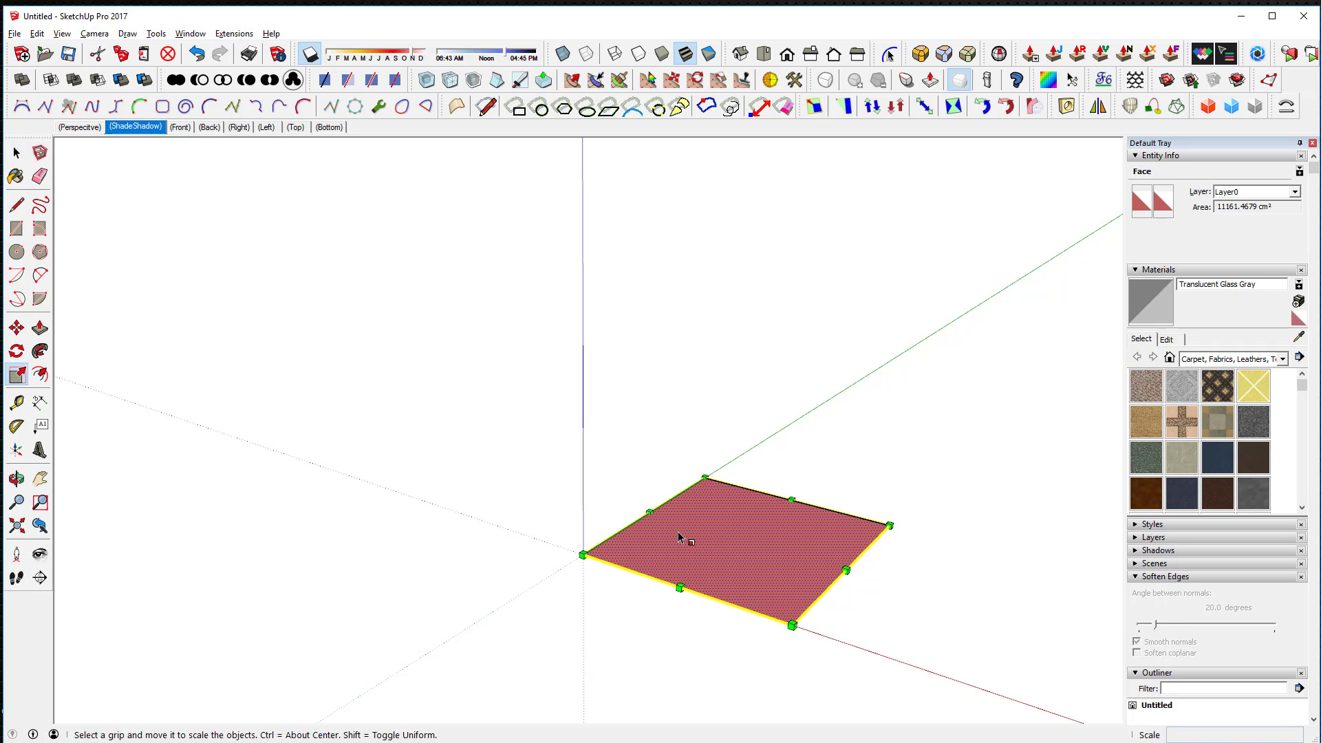
{"action": "left_click_drag", "start_coordinate": [650, 513], "coordinate": [497, 465]}
{"action": "left_click_drag", "start_coordinate": [583, 553], "coordinate": [387, 644]}
Push/Pull the enlarged rectangle upward about 192 cm into a cube-like box.
{"action": "middle_click_drag", "start_coordinate": [628, 590], "coordinate": [659, 475]}
{"action": "scroll", "coordinate": [659, 474], "scroll_direction": "down", "scroll_amount": 4}
{"action": "key", "text": "p"}
{"action": "left_click_drag", "start_coordinate": [659, 469], "coordinate": [646, 265]}
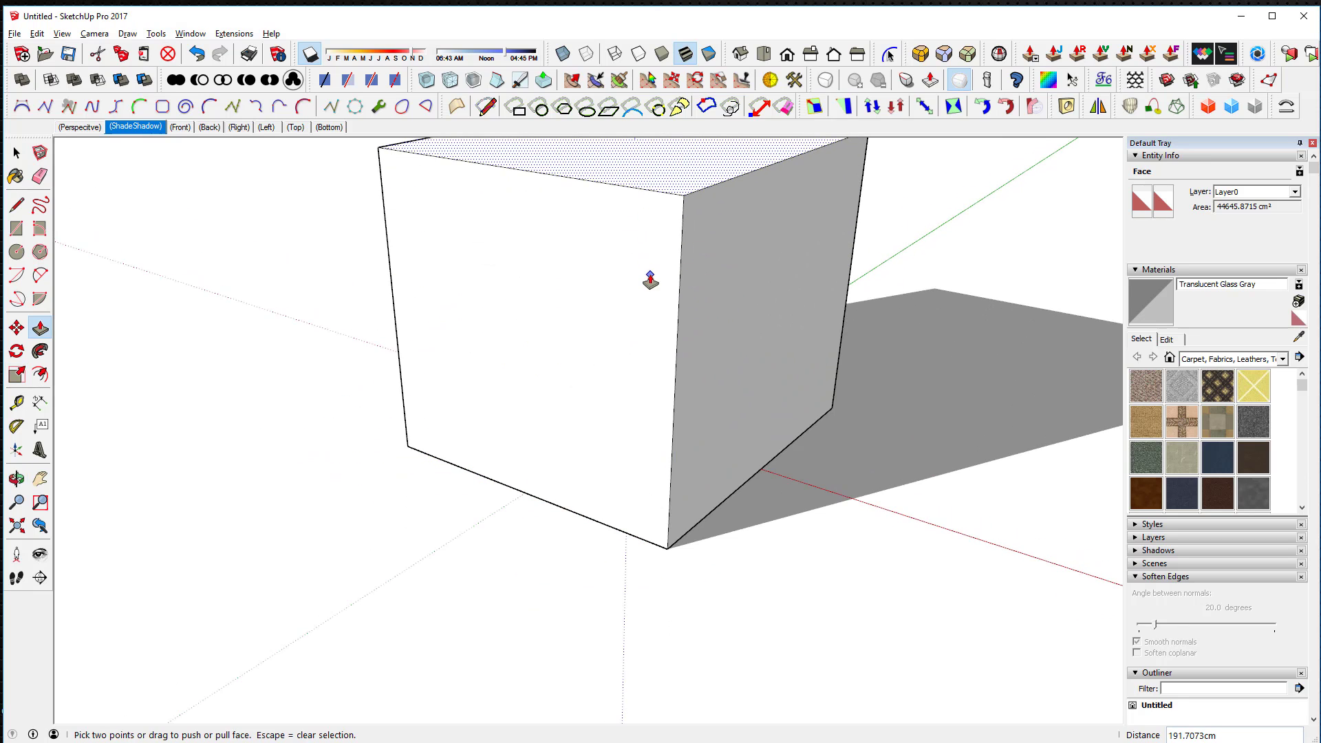
Round all edges of the box with the Round Corner tool, using a 20 cm offset.
{"action": "middle_click_drag", "start_coordinate": [652, 282], "coordinate": [599, 449]}
{"action": "key", "text": "space"}
{"action": "double_click", "coordinate": [595, 452]}
{"action": "triple_click", "coordinate": [593, 447]}
{"action": "key", "text": "shift+r"}
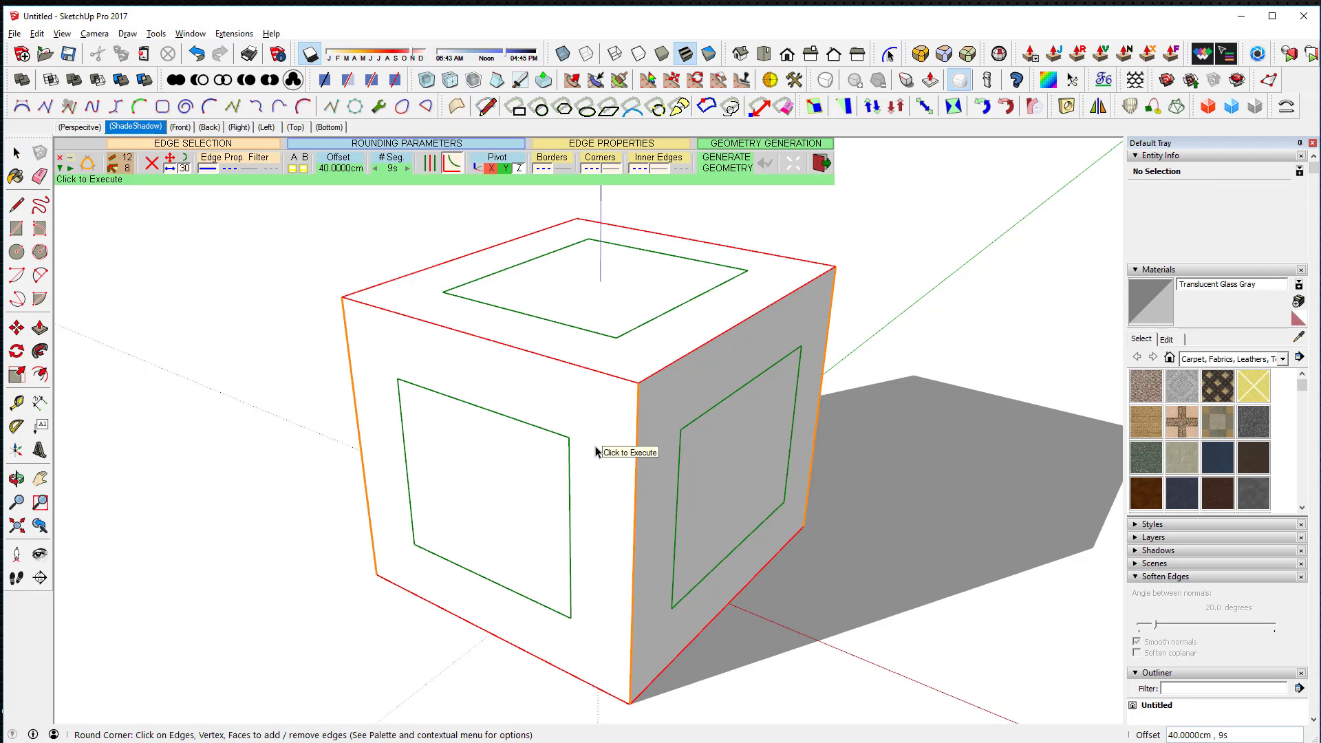
{"action": "type", "text": "20"}
{"action": "key", "text": "Return"}
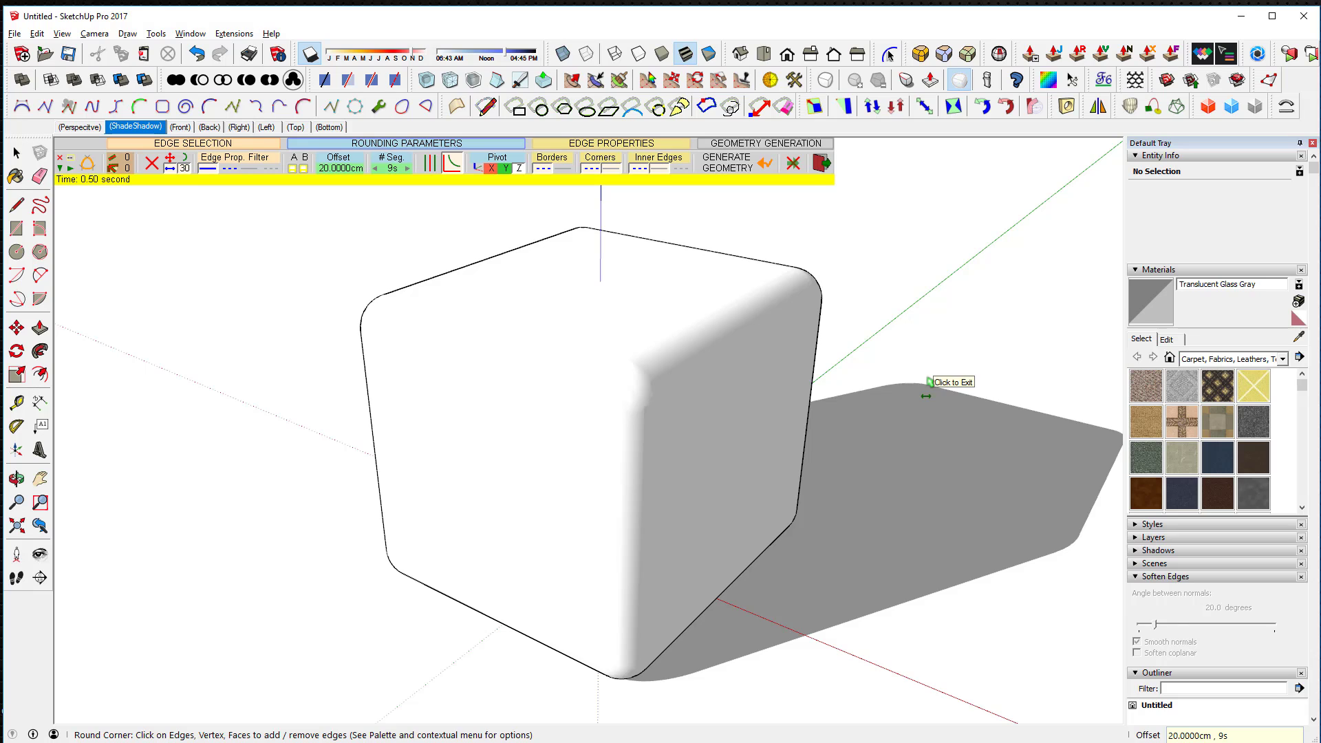
Show the hidden geometry and group the entire rounded cube.
{"action": "key", "text": "h"}
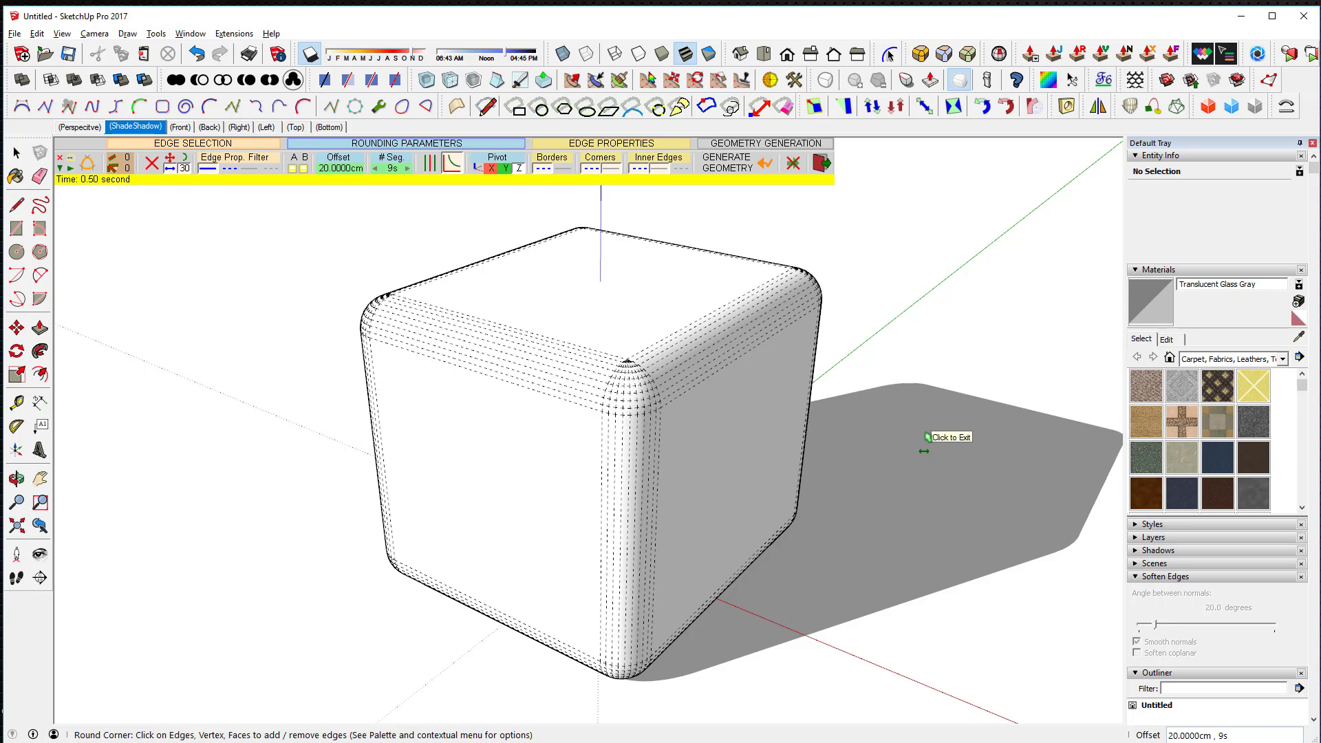
{"action": "left_click", "coordinate": [17, 228]}
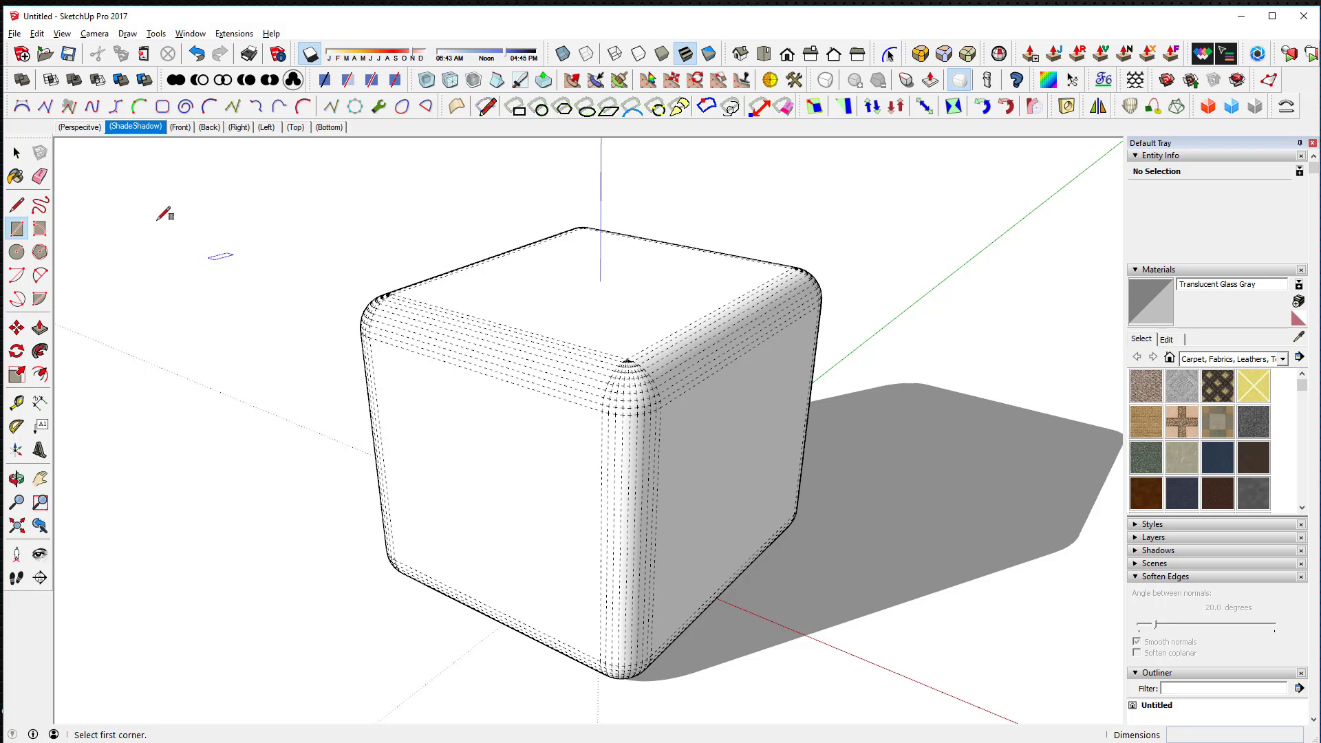
{"action": "left_click", "coordinate": [18, 155]}
{"action": "triple_click", "coordinate": [563, 436]}
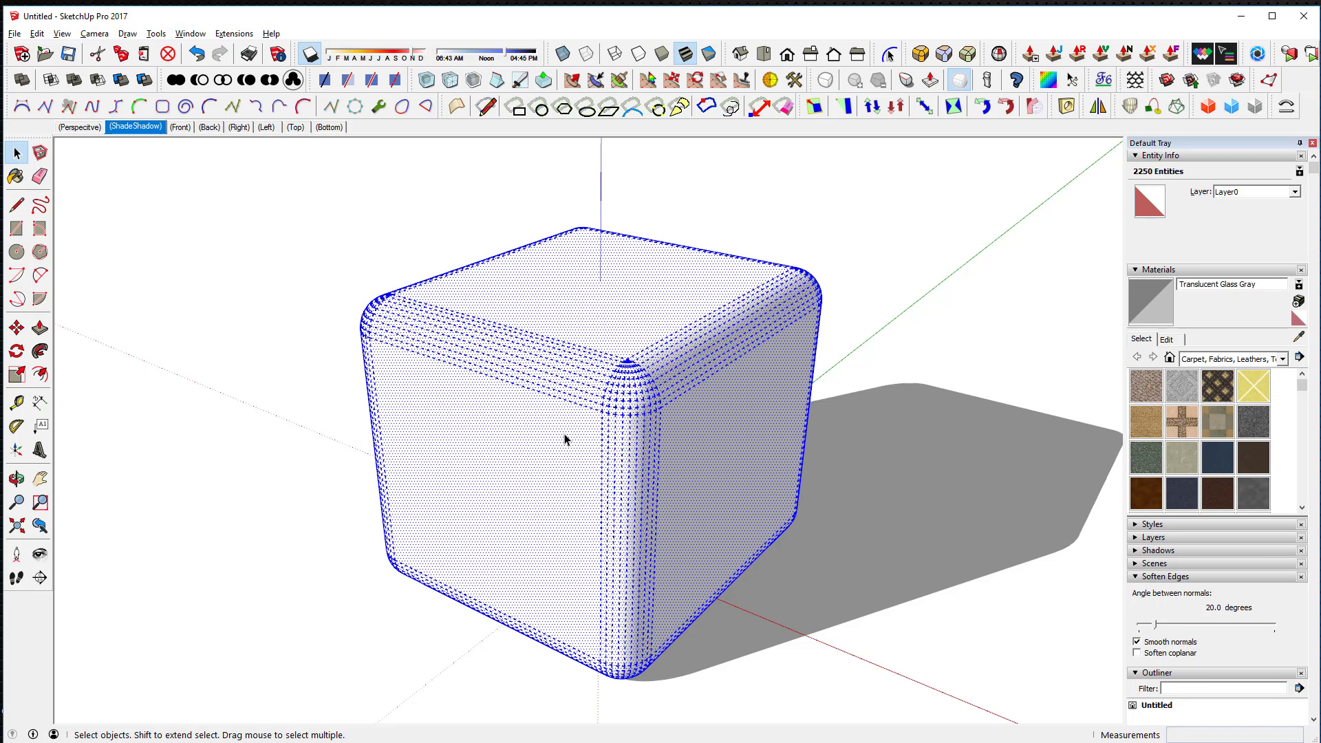
{"action": "key", "text": "ctrl+g"}
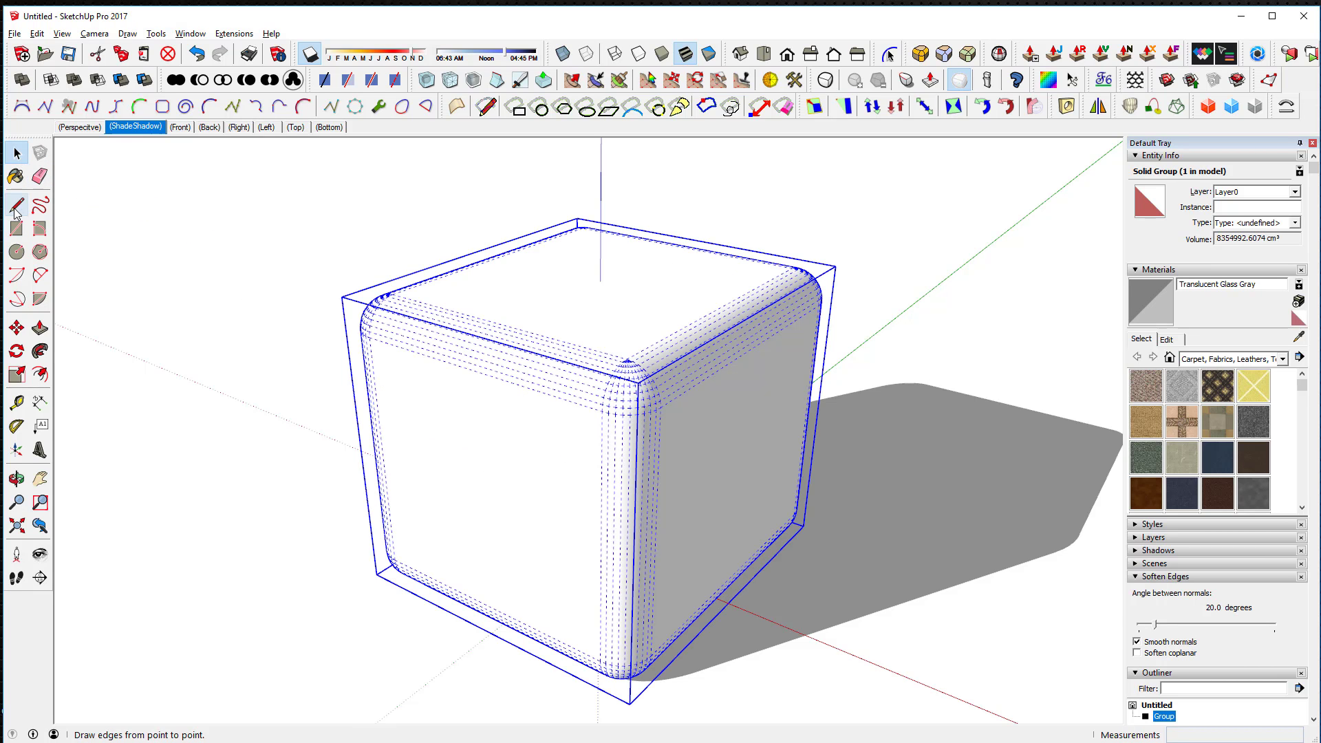
{"action": "left_click", "coordinate": [16, 204]}
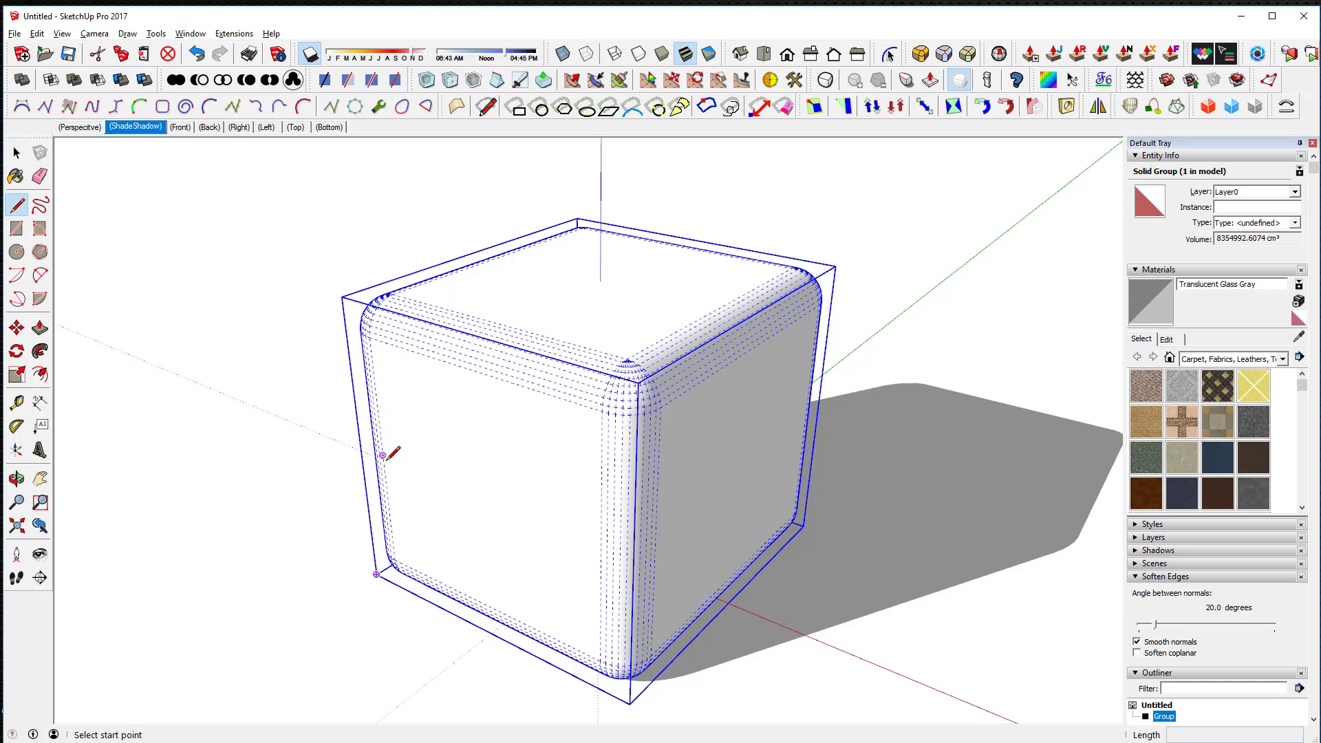
{"action": "left_click", "coordinate": [382, 455]}
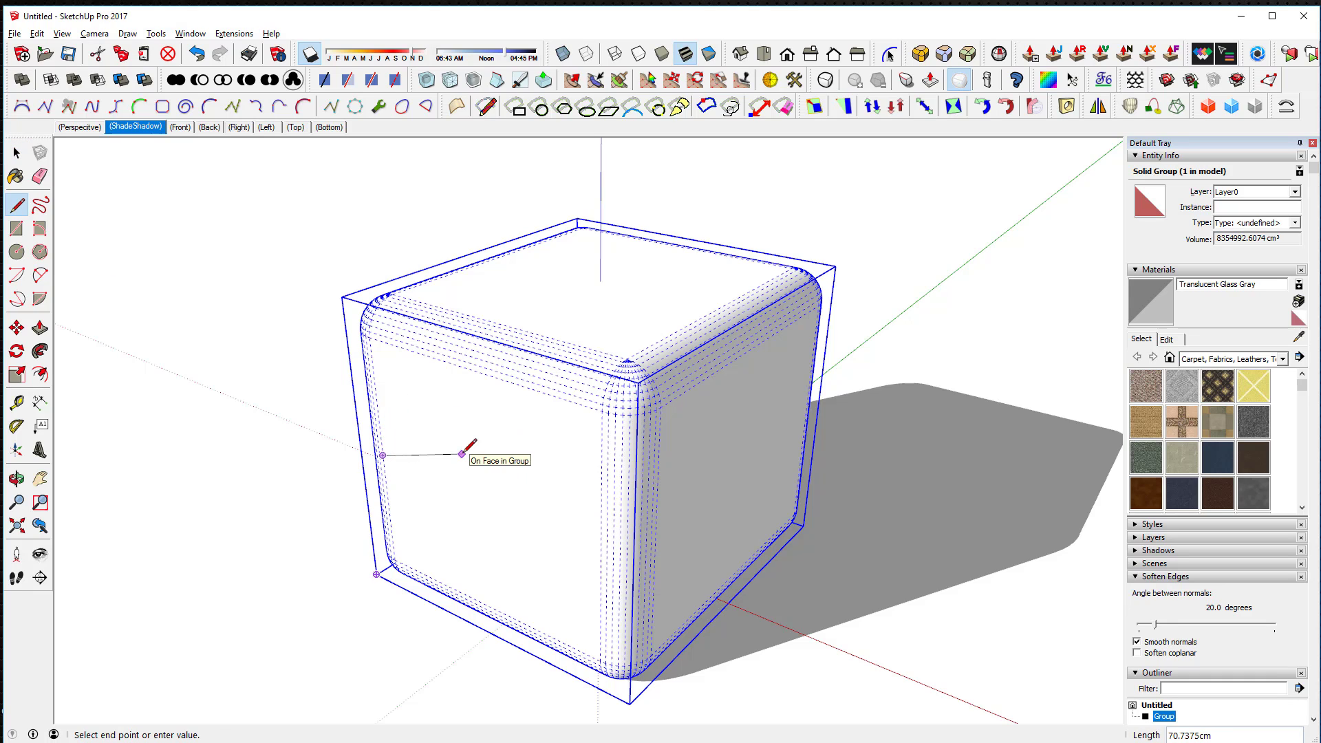
{"action": "key", "text": "Escape"}
Draw a rectangle on the front face of the rounded cube, starting from its outer vertical edge.
{"action": "key", "text": "r"}
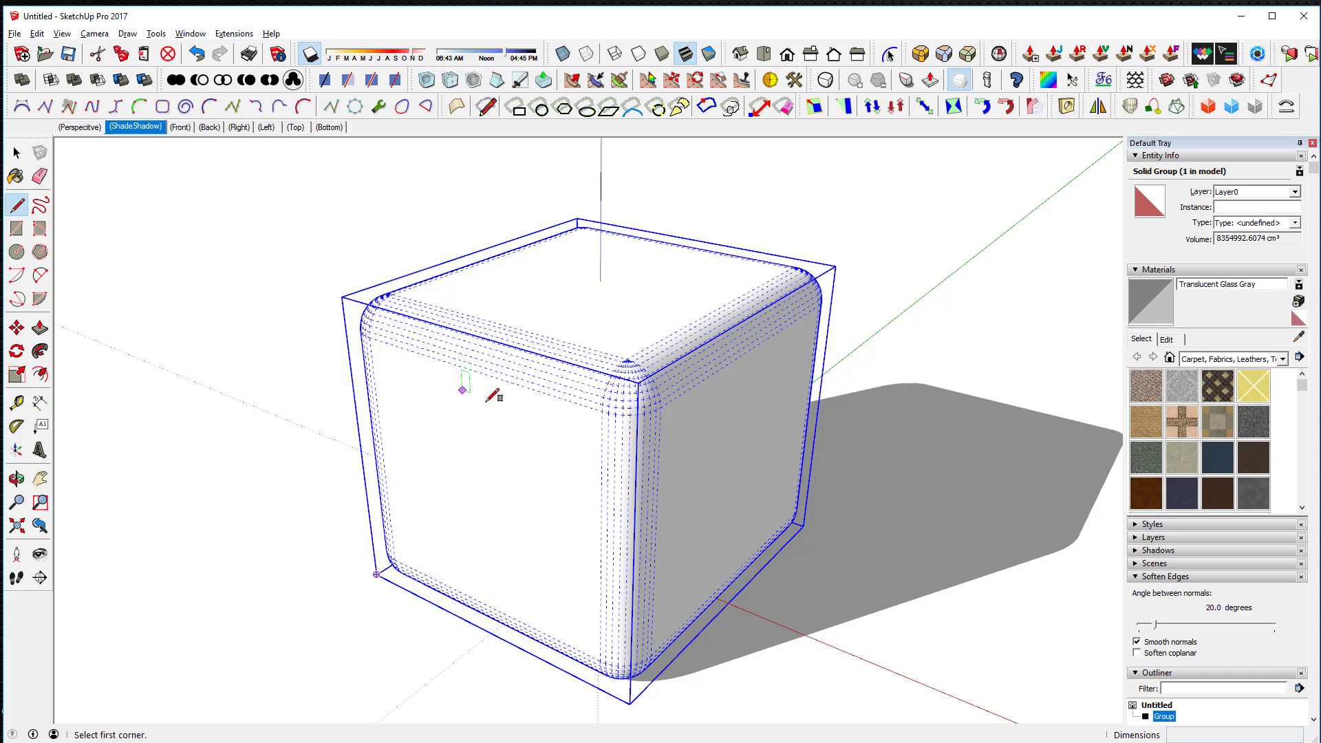
{"action": "left_click", "coordinate": [382, 455]}
{"action": "left_click", "coordinate": [557, 438]}
Select only the rectangle face on the cube's front and scale it taller by its lower edge.
{"action": "key", "text": "s"}
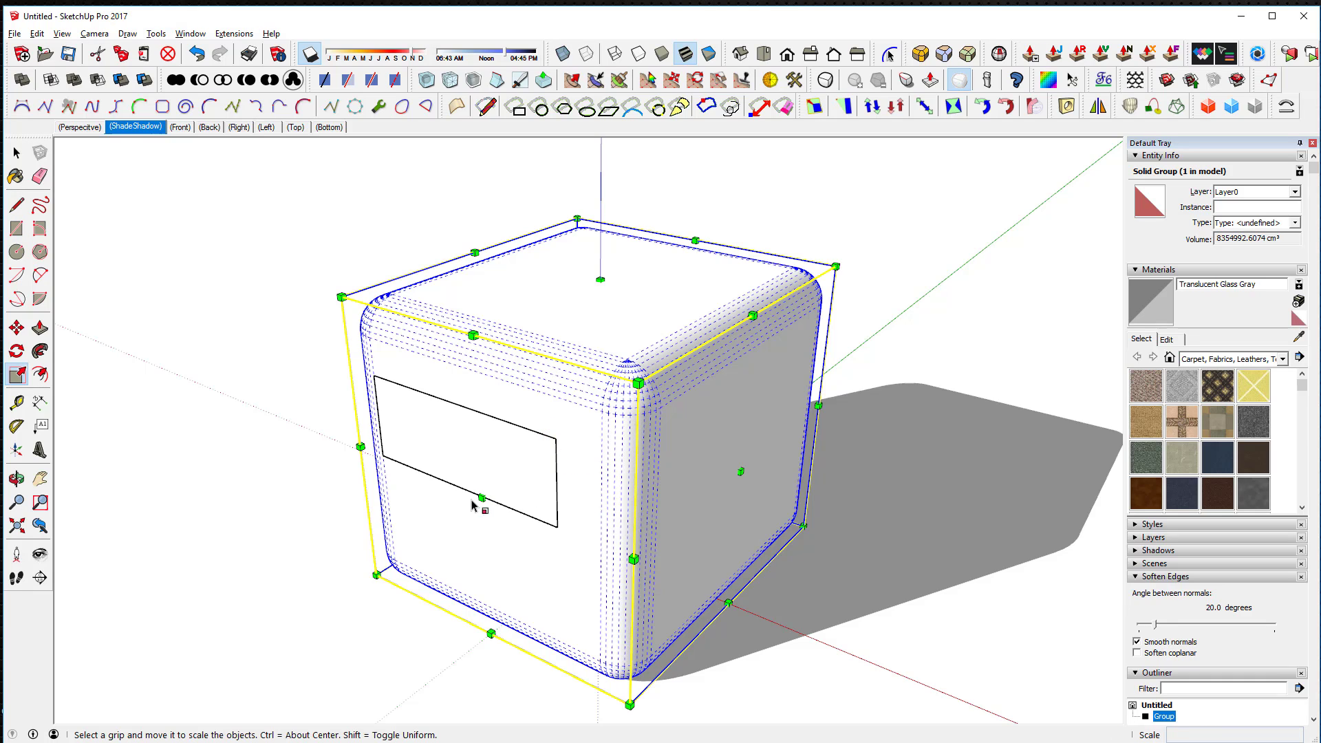
{"action": "left_click", "coordinate": [17, 152]}
{"action": "left_click", "coordinate": [204, 364]}
{"action": "left_click", "coordinate": [454, 451]}
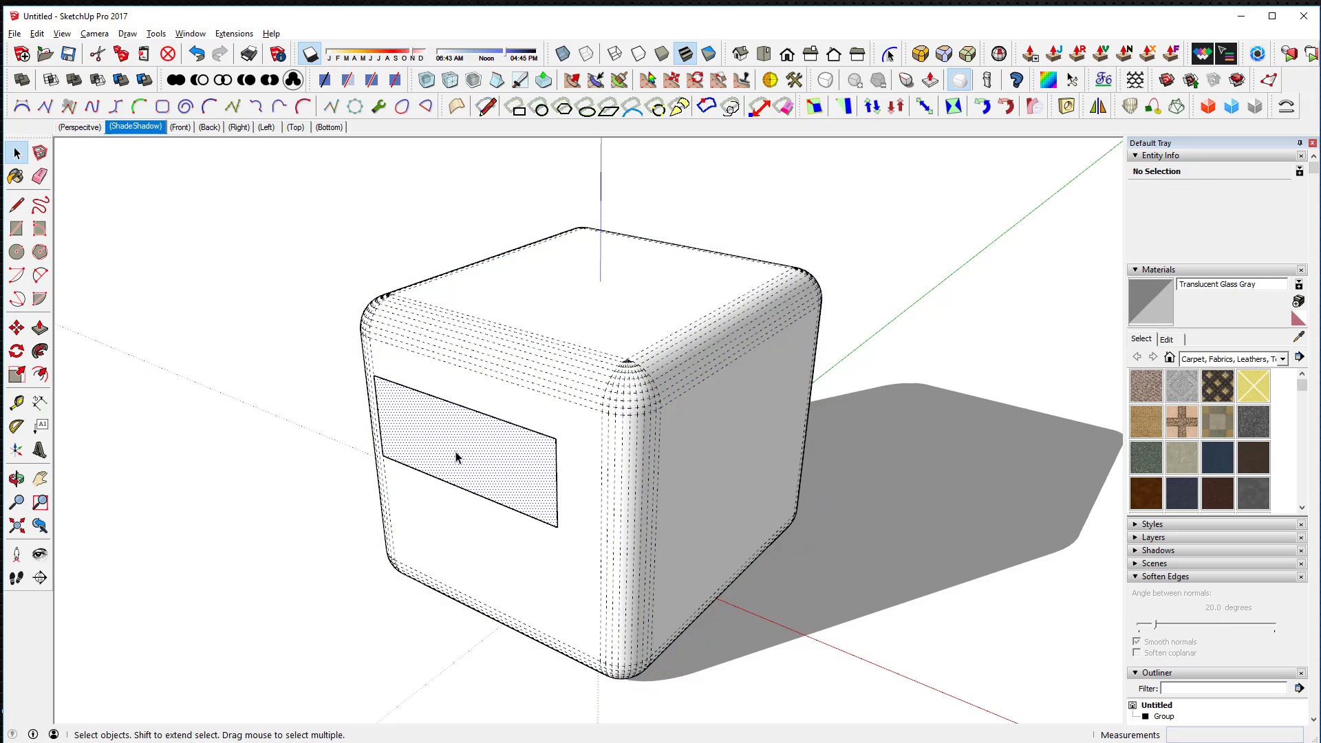
{"action": "key", "text": "s"}
{"action": "left_click_drag", "start_coordinate": [464, 489], "coordinate": [548, 559]}
Push/Pull the rectangle outward into a block and extend its side face about 74 cm past the cube's corner.
{"action": "key", "text": "p"}
{"action": "middle_click_drag", "start_coordinate": [549, 560], "coordinate": [456, 507]}
{"action": "key", "text": "space"}
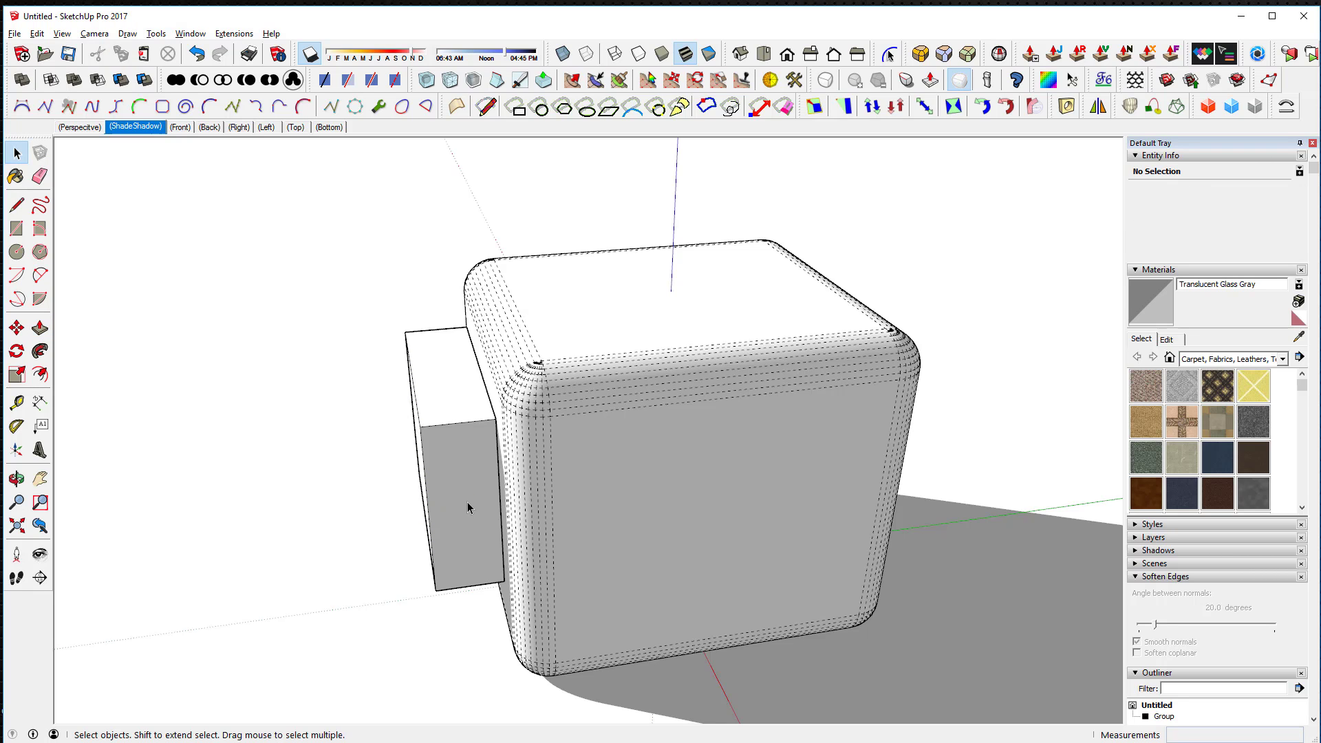
{"action": "key", "text": "p"}
{"action": "left_click_drag", "start_coordinate": [463, 507], "coordinate": [655, 504]}
{"action": "middle_click_drag", "start_coordinate": [654, 504], "coordinate": [413, 516]}
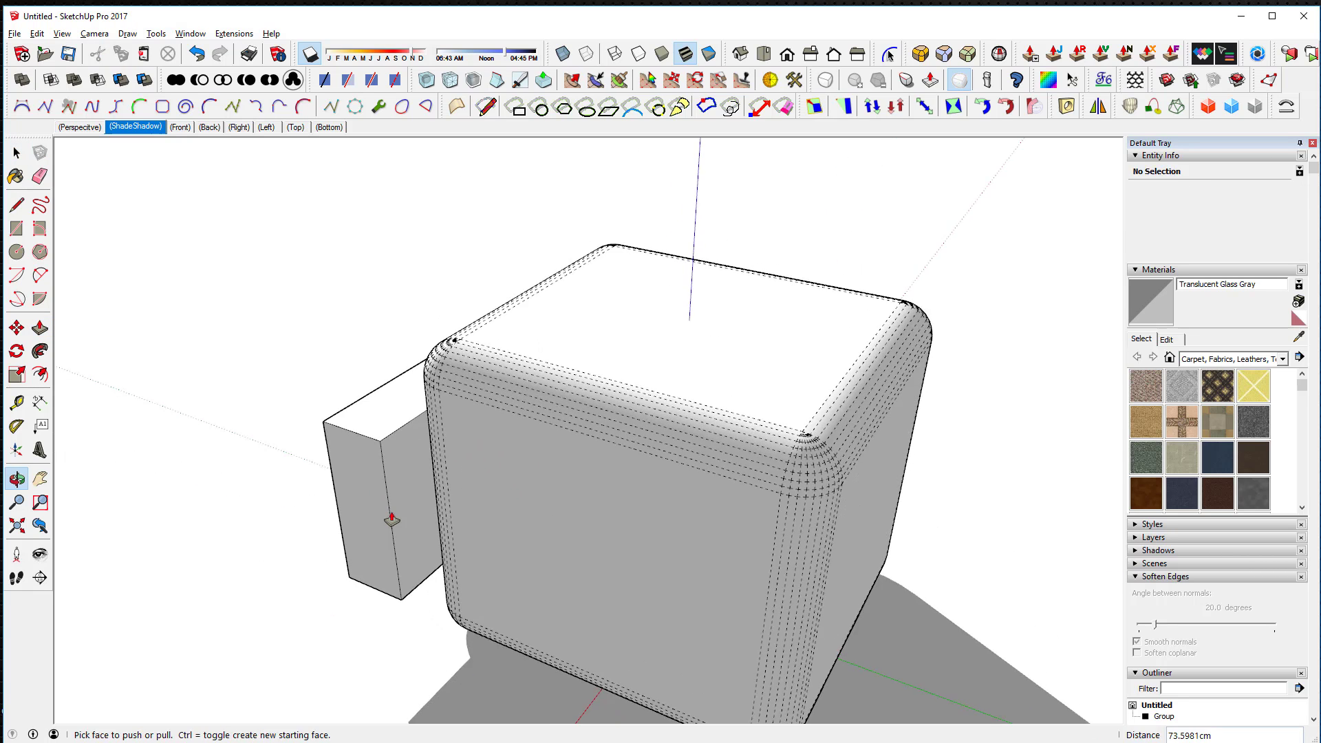
Push/Pull the block's rear face through the cube so the block wraps the front corner and the whole side.
{"action": "left_click_drag", "start_coordinate": [413, 516], "coordinate": [912, 637]}
{"action": "middle_click_drag", "start_coordinate": [534, 543], "coordinate": [1070, 516]}
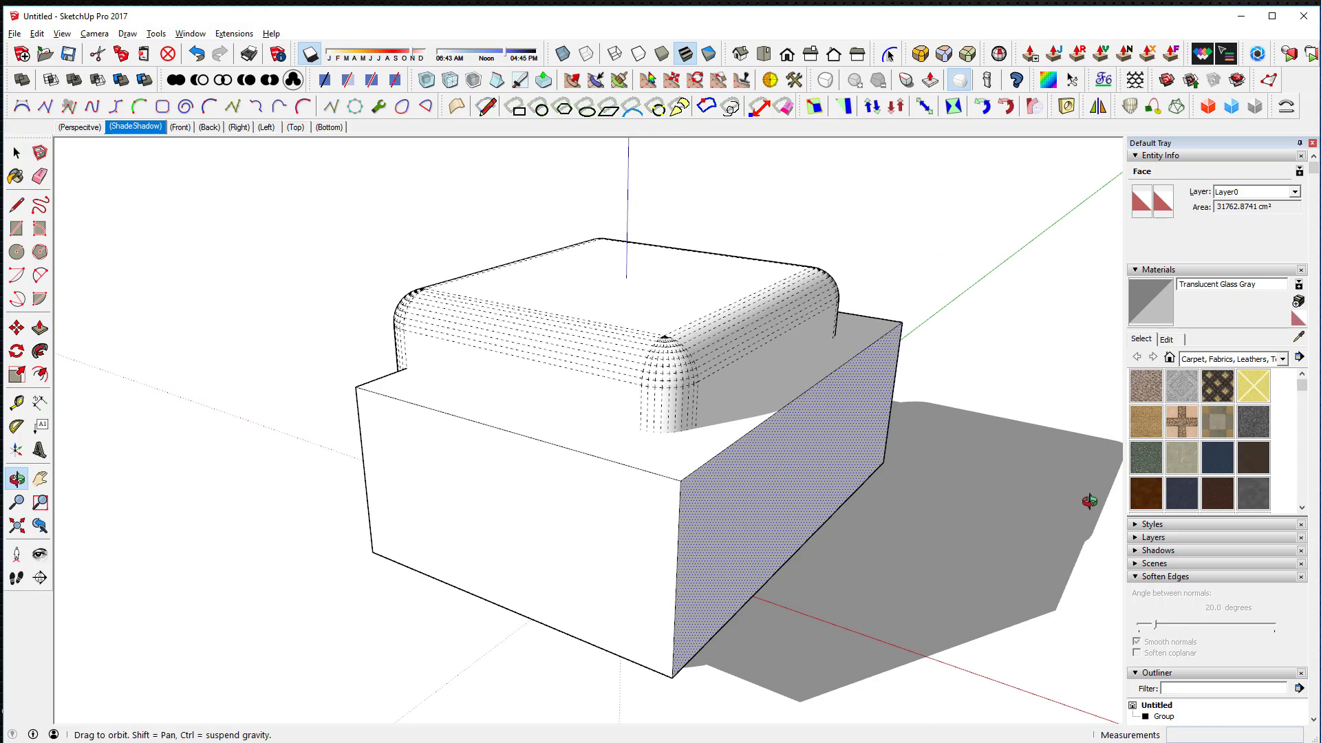
{"action": "left_click", "coordinate": [774, 516]}
{"action": "left_click", "coordinate": [795, 523]}
{"action": "middle_click_drag", "start_coordinate": [696, 509], "coordinate": [748, 520]}
Select all of the block's connected geometry and make it a group.
{"action": "key", "text": "space"}
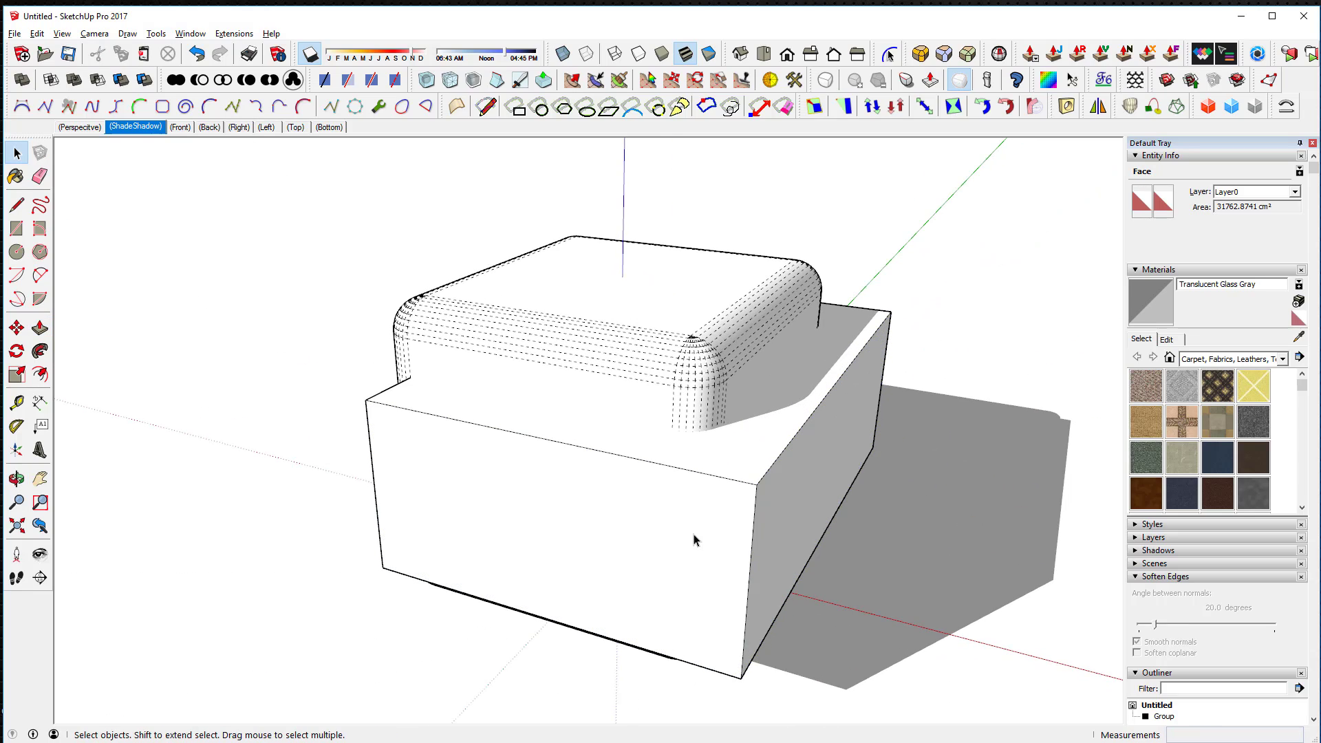
{"action": "triple_click", "coordinate": [693, 534]}
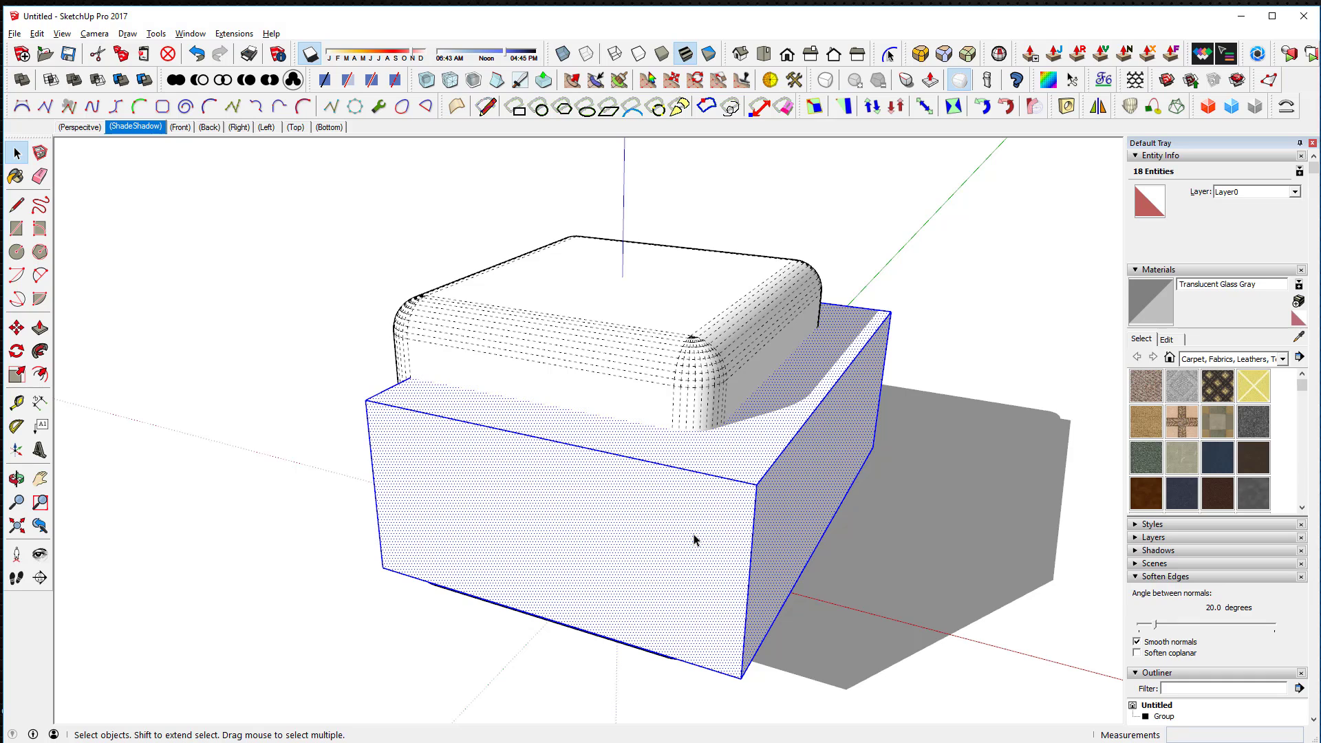
{"action": "key", "text": "ctrl+g"}
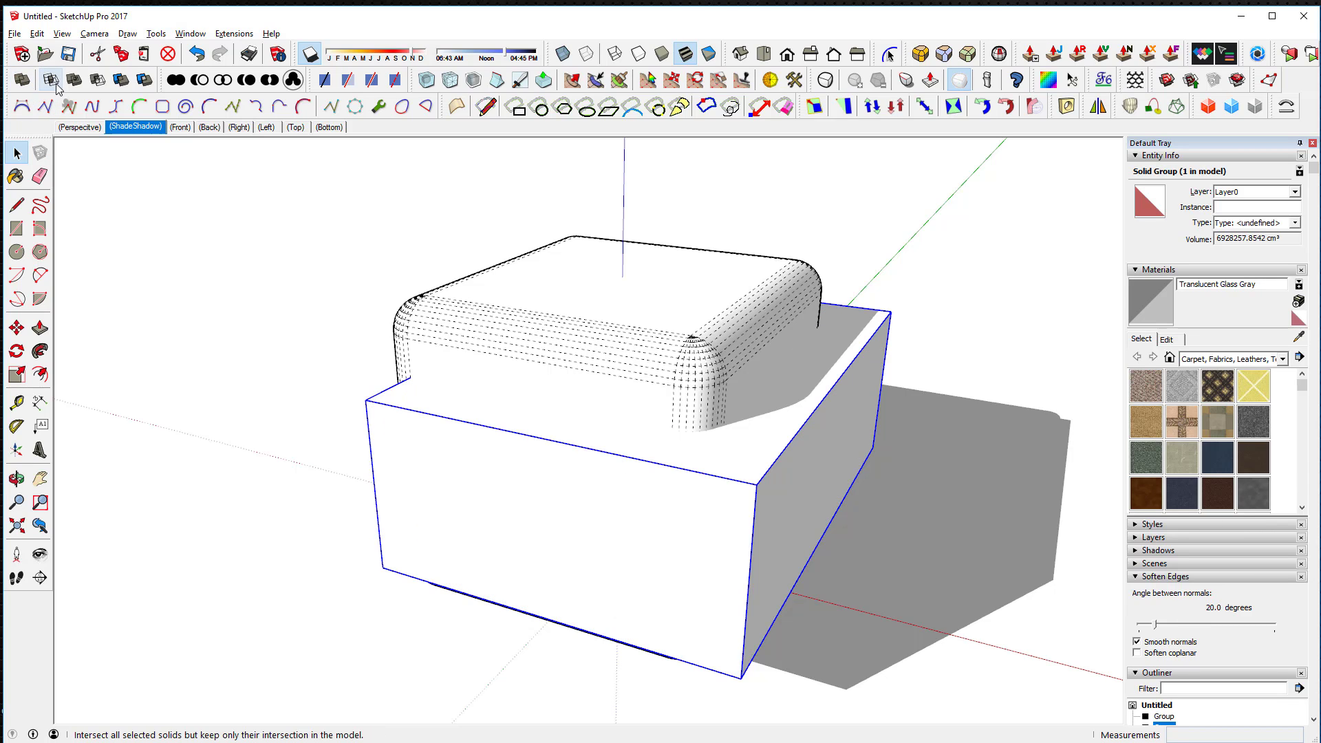
Switch to the Perspective scene and clear the selection.
{"action": "left_click", "coordinate": [80, 128]}
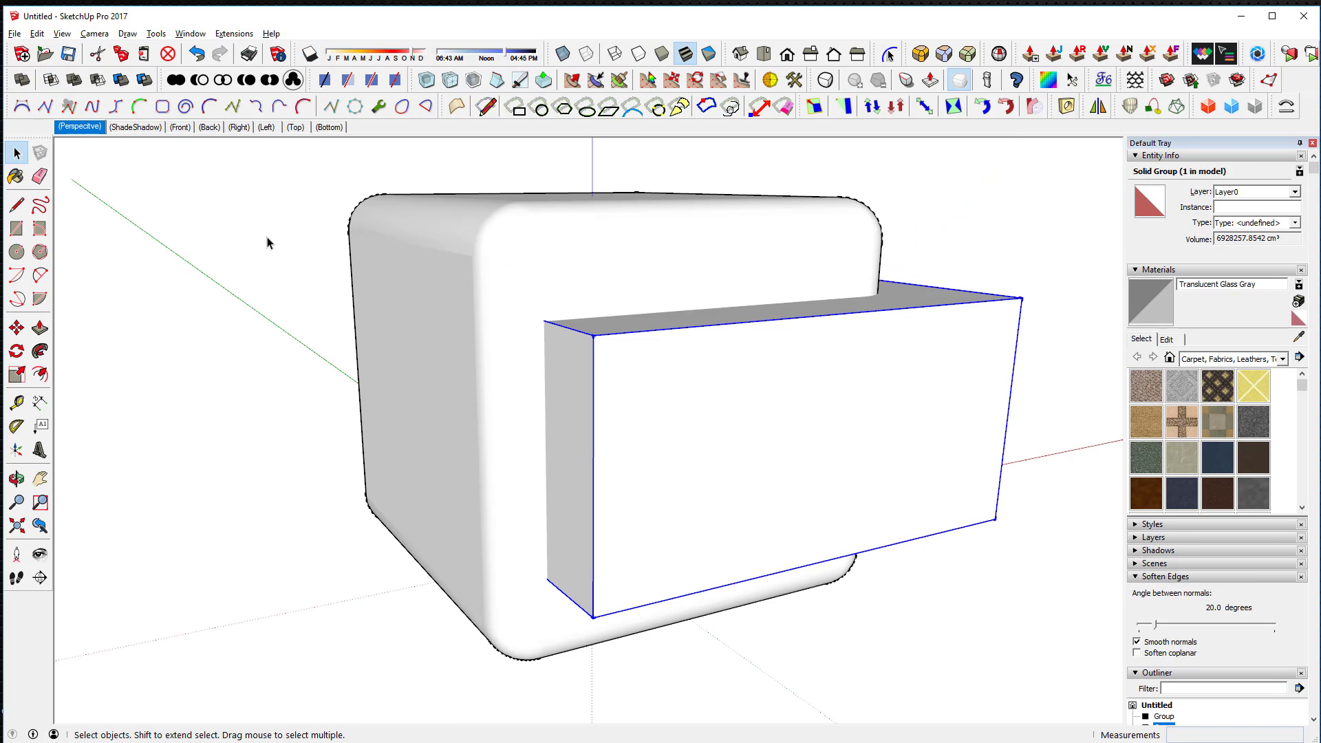
{"action": "middle_click_drag", "start_coordinate": [577, 280], "coordinate": [374, 427]}
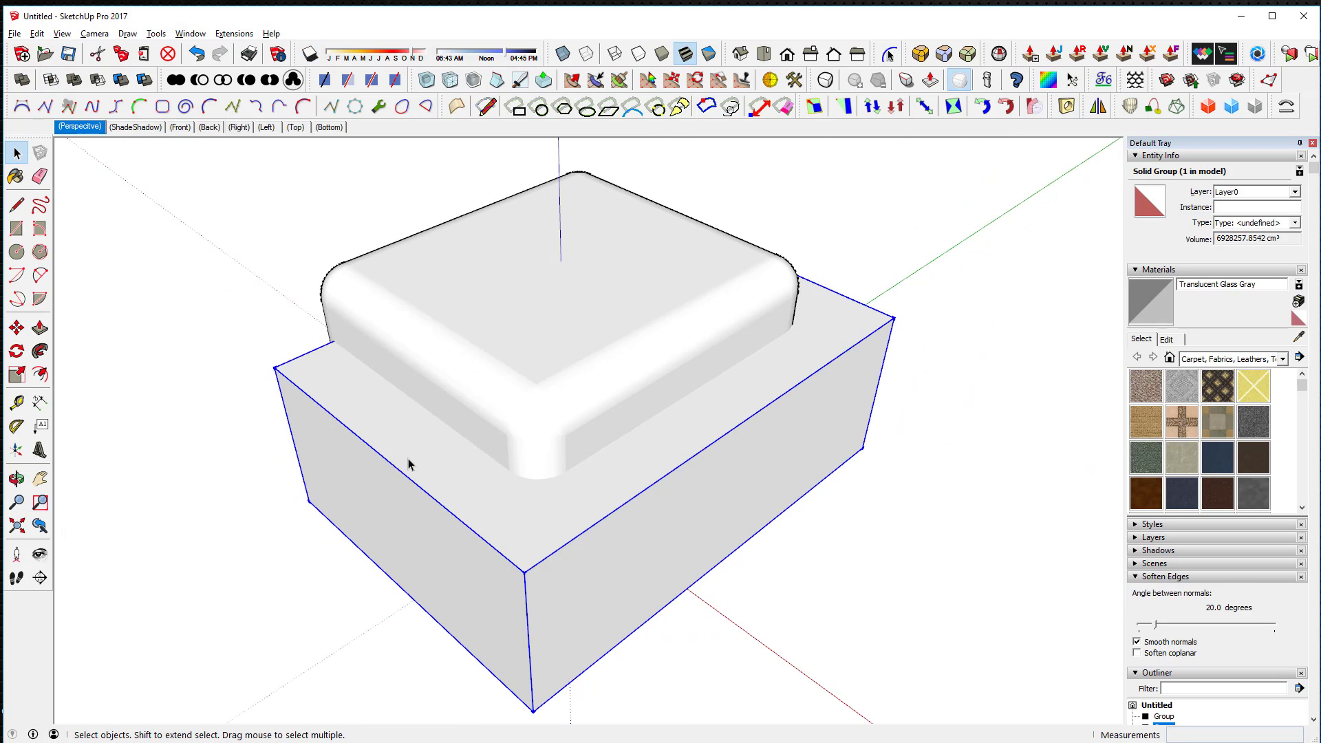
{"action": "middle_click_drag", "start_coordinate": [504, 496], "coordinate": [497, 346]}
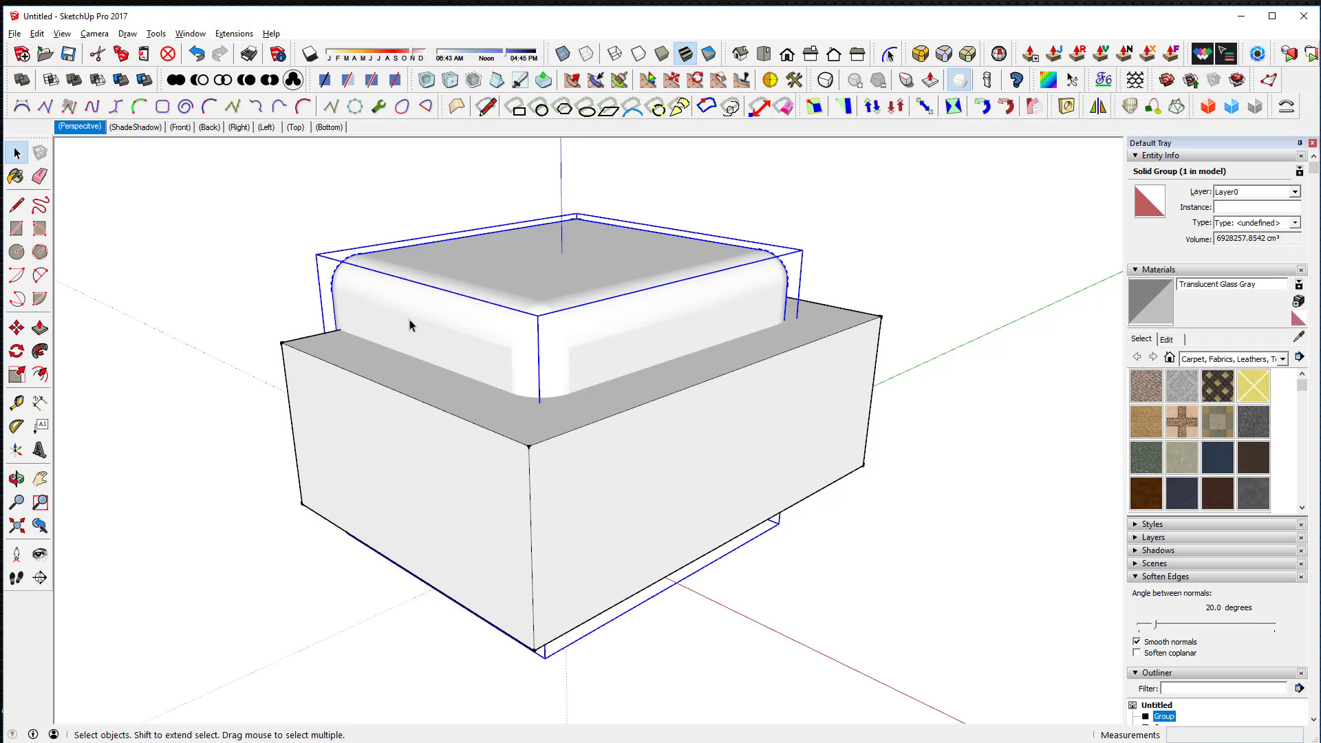
{"action": "left_click", "coordinate": [230, 310]}
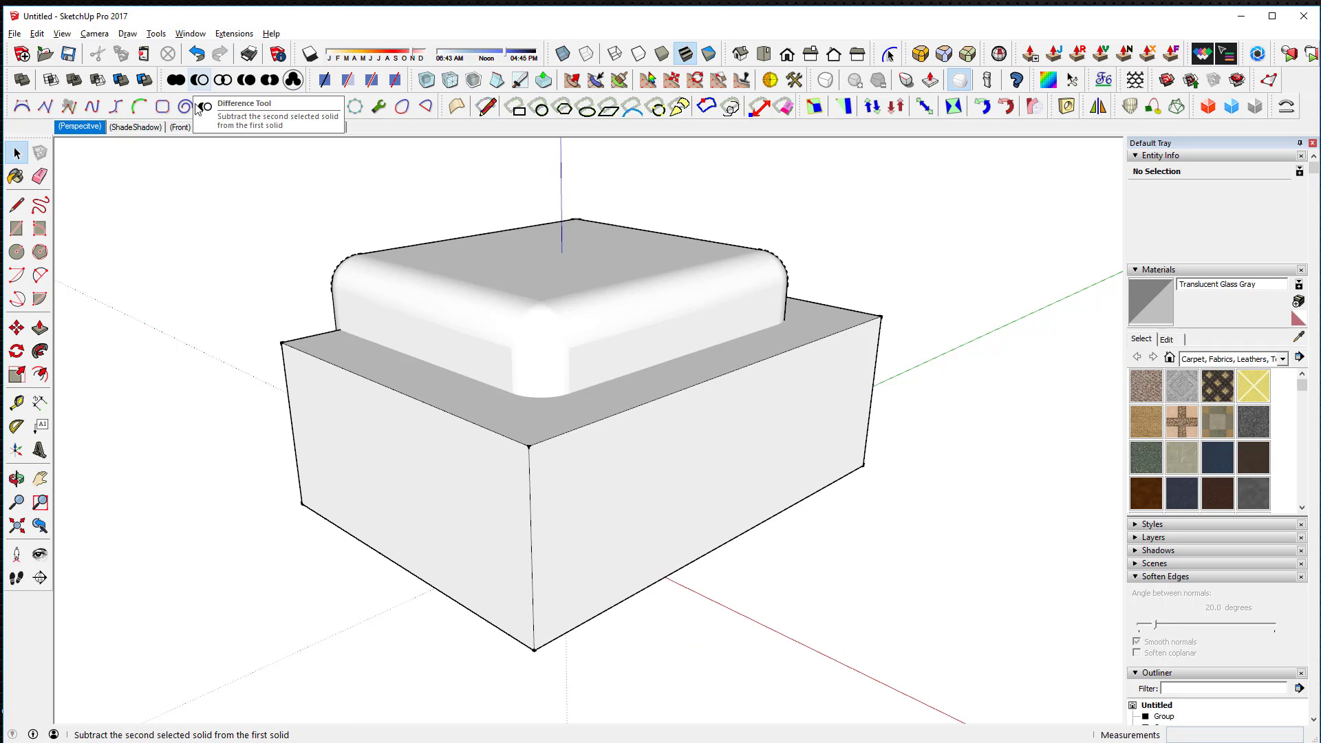
Edit the block group and push its end face on the cube's front inward, making the block narrower.
{"action": "middle_click_drag", "start_coordinate": [289, 253], "coordinate": [553, 459]}
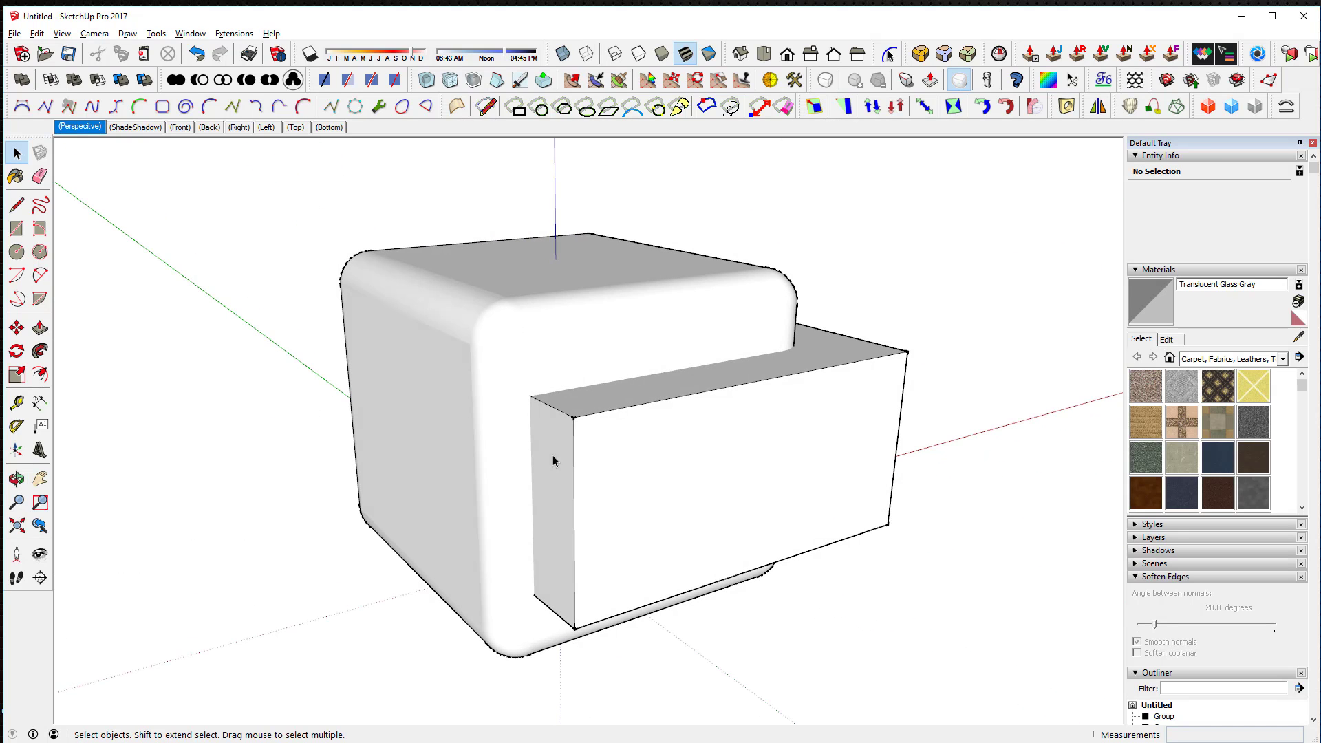
{"action": "double_click", "coordinate": [659, 483]}
{"action": "key", "text": "p"}
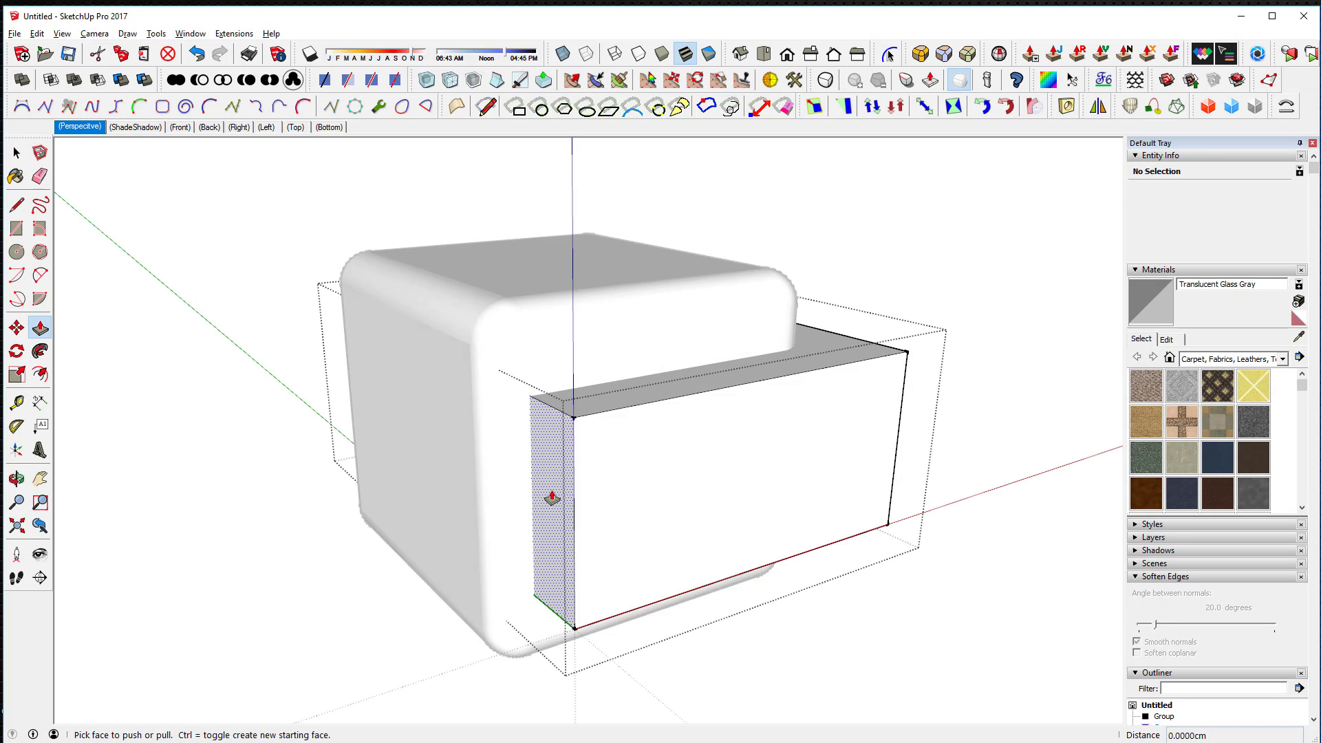
{"action": "left_click_drag", "start_coordinate": [548, 496], "coordinate": [670, 327]}
{"action": "middle_click_drag", "start_coordinate": [640, 377], "coordinate": [289, 393]}
{"action": "key", "text": "space"}
{"action": "left_click", "coordinate": [171, 260]}
Try subtracting the block from the rounded cube with the Difference tool, and undo the cut.
{"action": "left_click", "coordinate": [201, 81]}
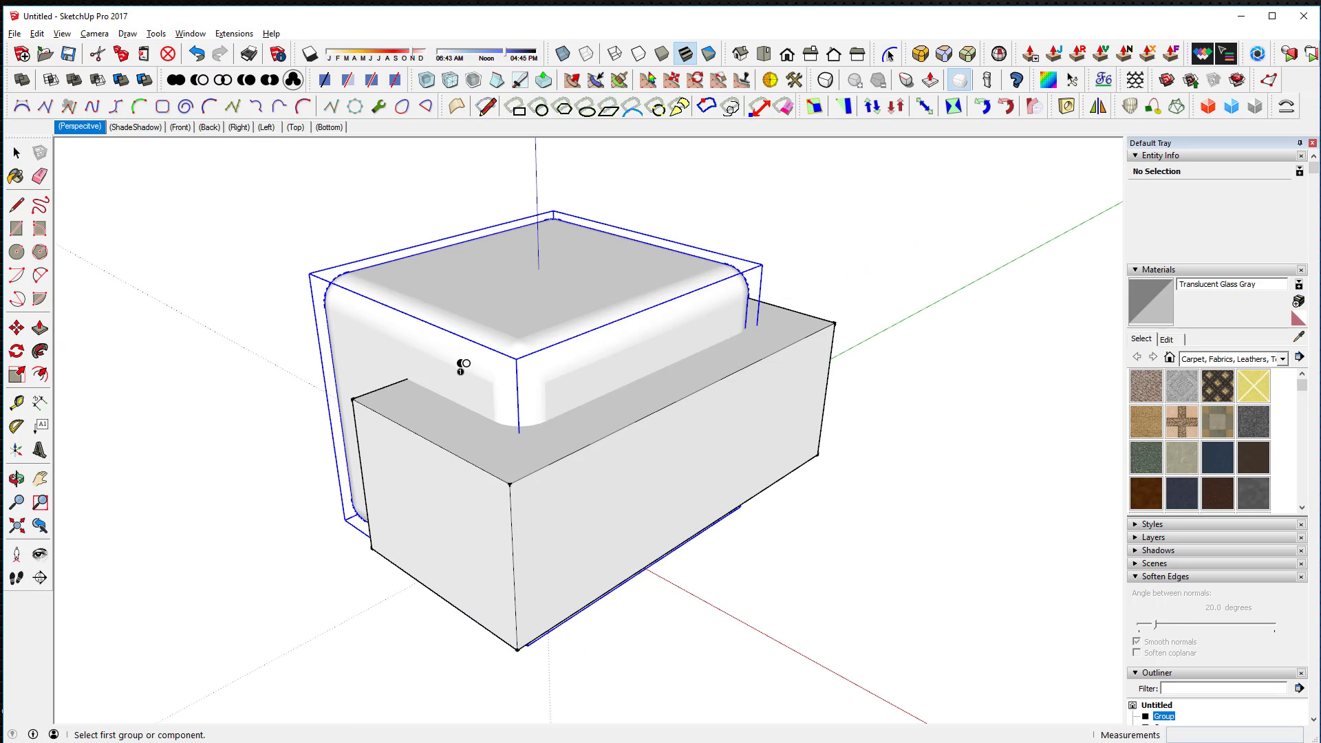
{"action": "left_click", "coordinate": [493, 297]}
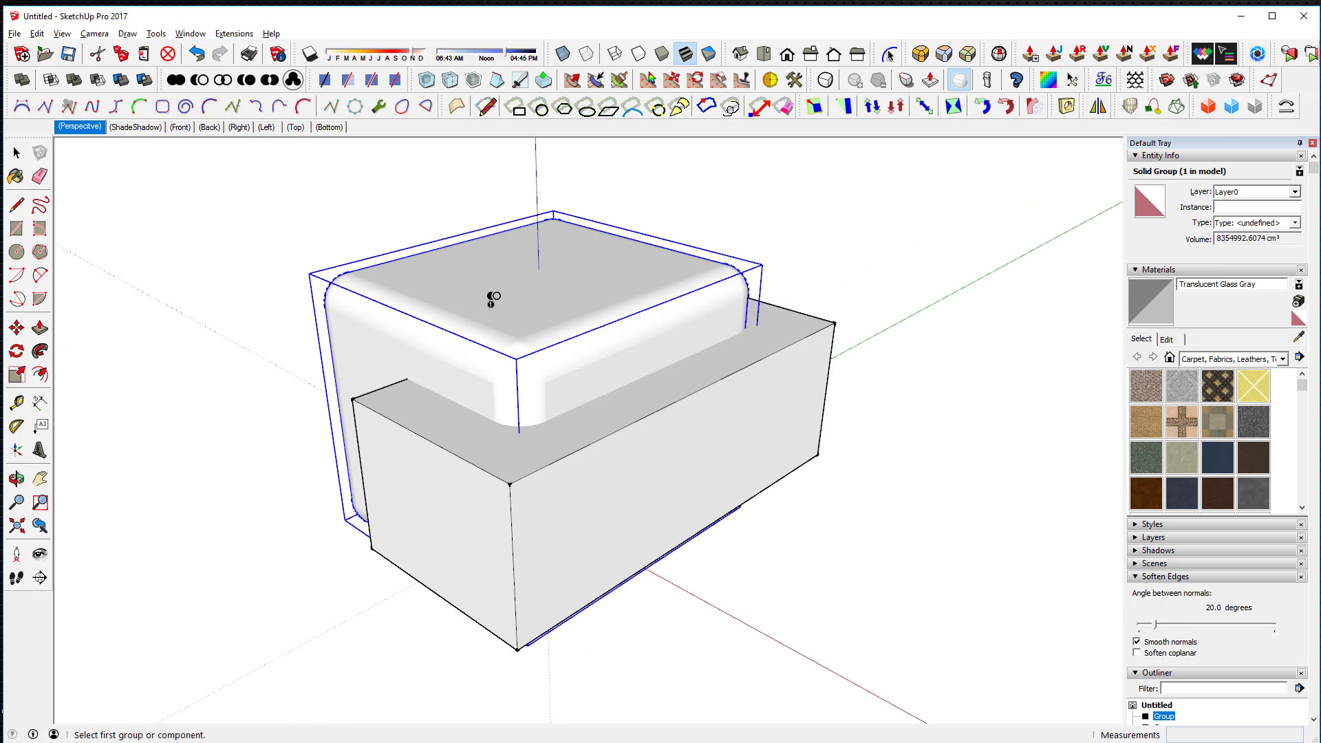
{"action": "left_click", "coordinate": [495, 297]}
{"action": "left_click", "coordinate": [618, 447]}
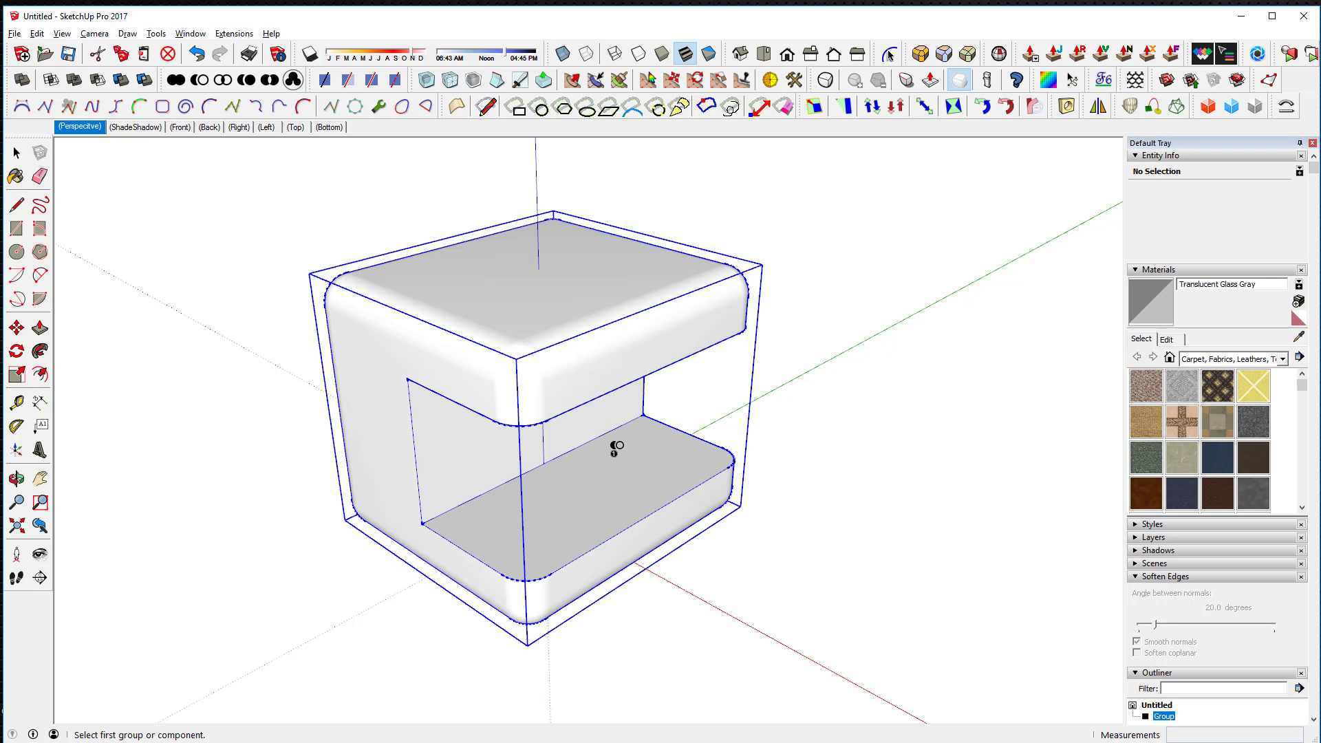
{"action": "key", "text": "ctrl+z"}
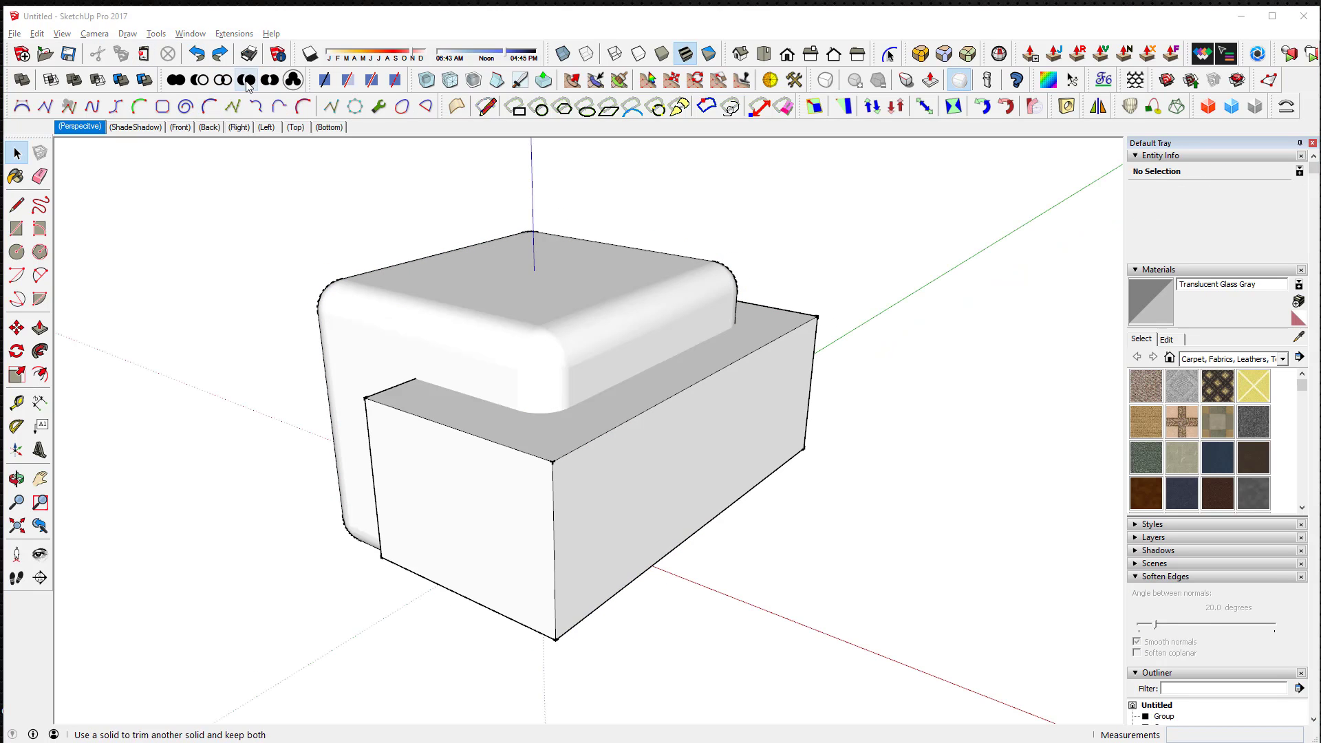
Split the rounded cube and the overlapping block into all their resulting solids, and delete the leftover block piece outside the cube.
{"action": "left_click", "coordinate": [247, 80]}
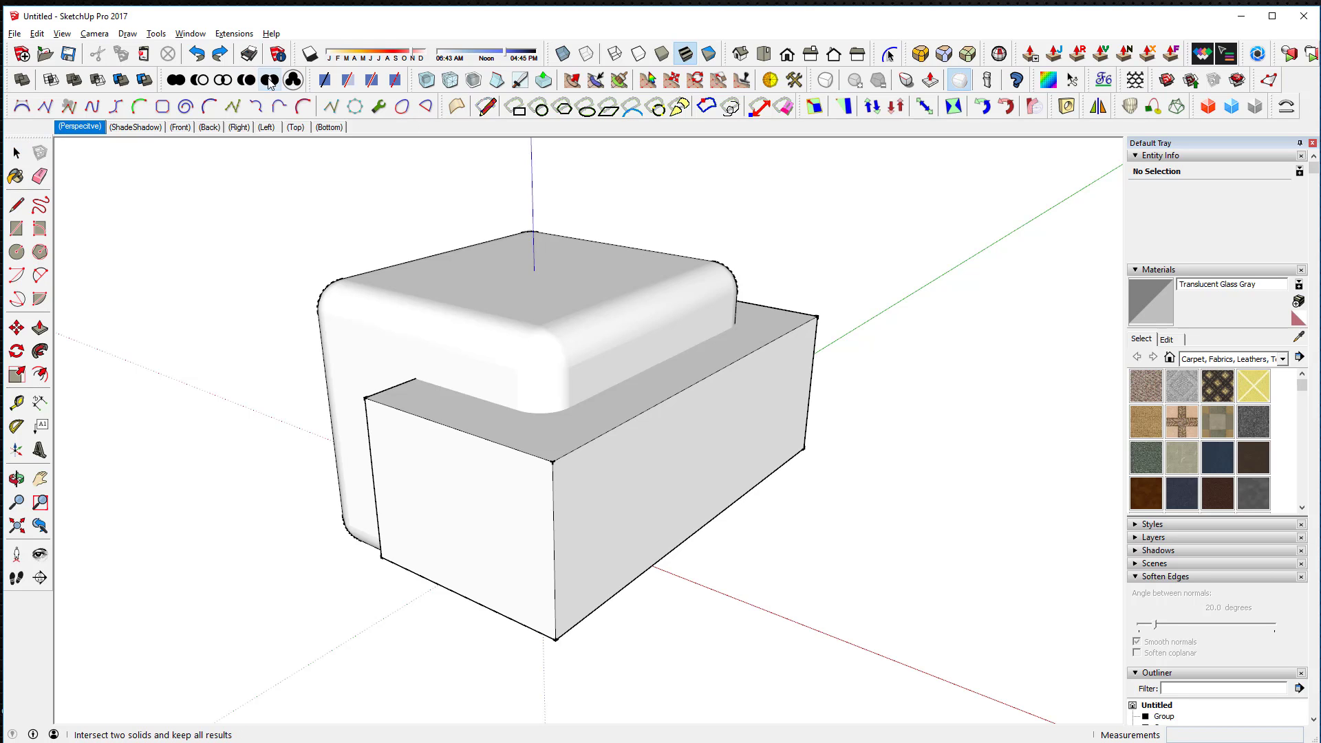
{"action": "left_click", "coordinate": [442, 298]}
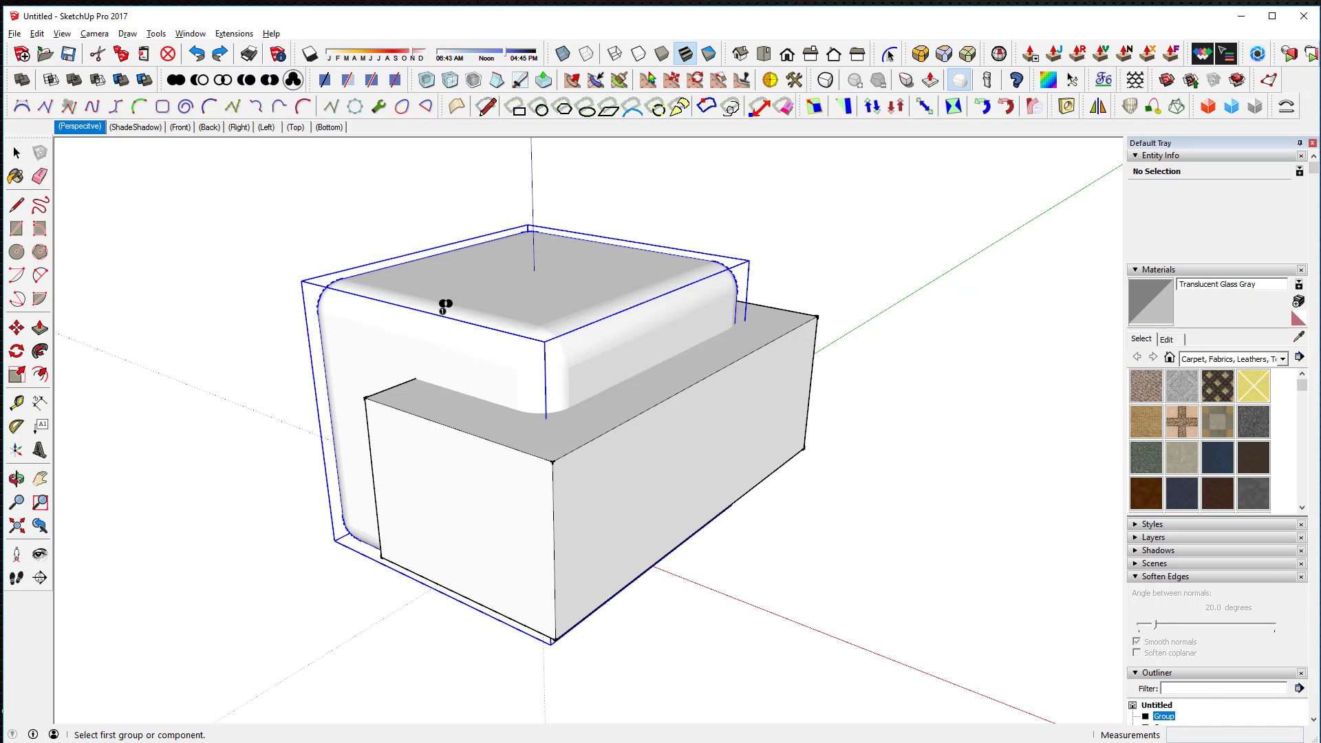
{"action": "key", "text": "space"}
{"action": "left_click", "coordinate": [677, 452]}
{"action": "key", "text": "Delete"}
{"action": "middle_click_drag", "start_coordinate": [695, 439], "coordinate": [311, 460]}
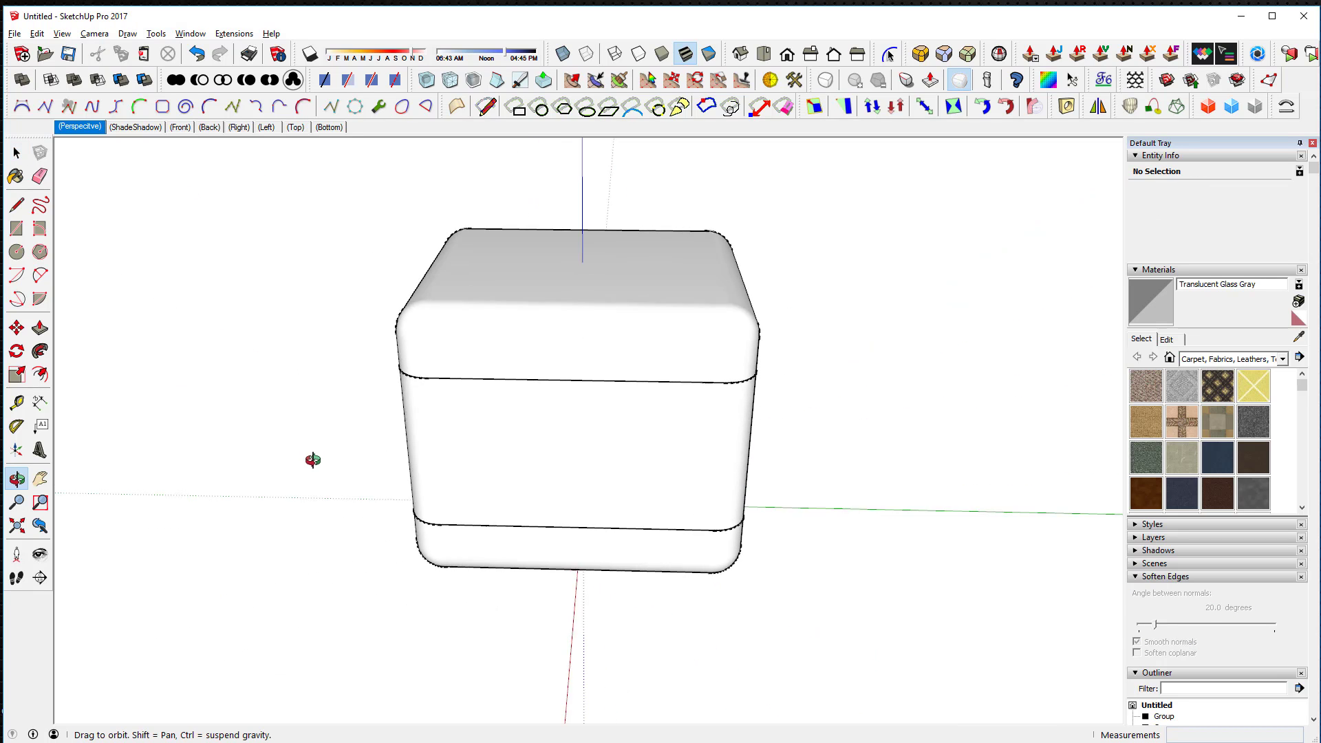
{"action": "middle_click_drag", "start_coordinate": [566, 443], "coordinate": [524, 449]}
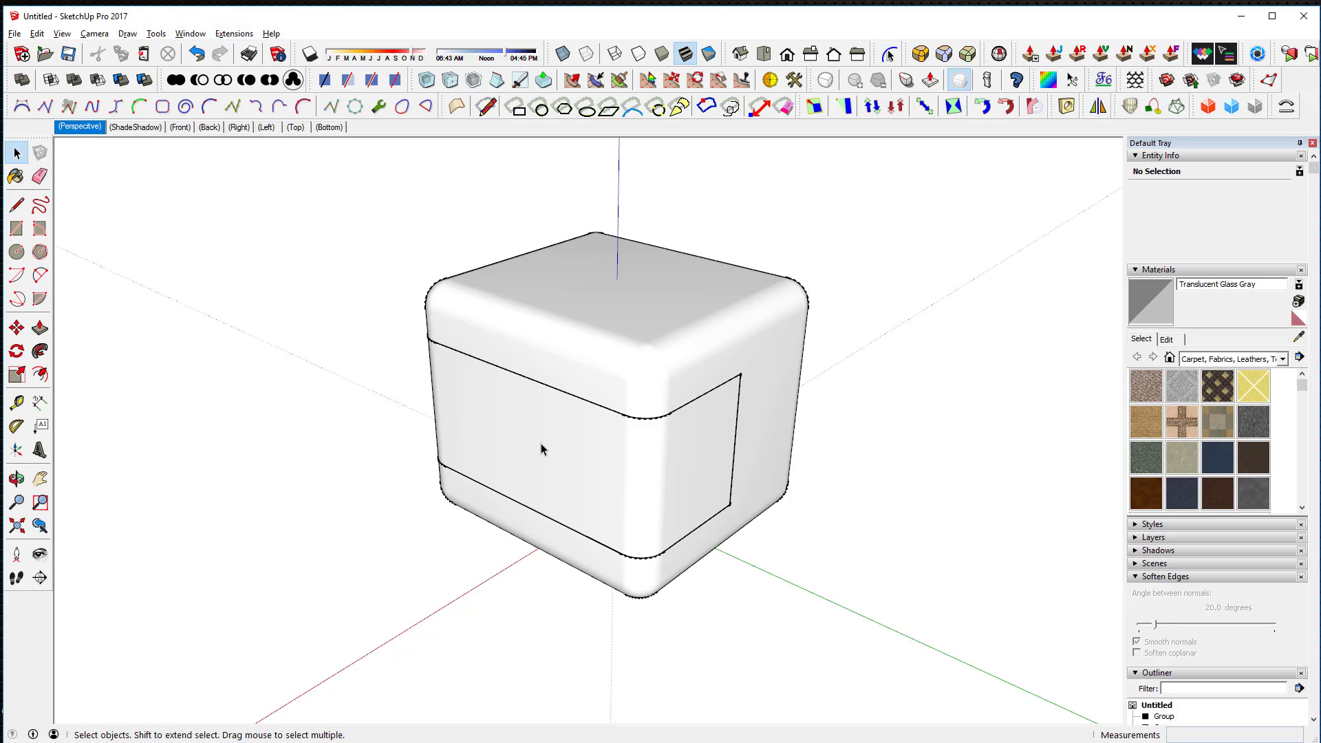
Inspect the inner piece's facets with hidden geometry shown, and select its whole wraparound outer surface with hidden geometry turned off.
{"action": "key", "text": "alt+h"}
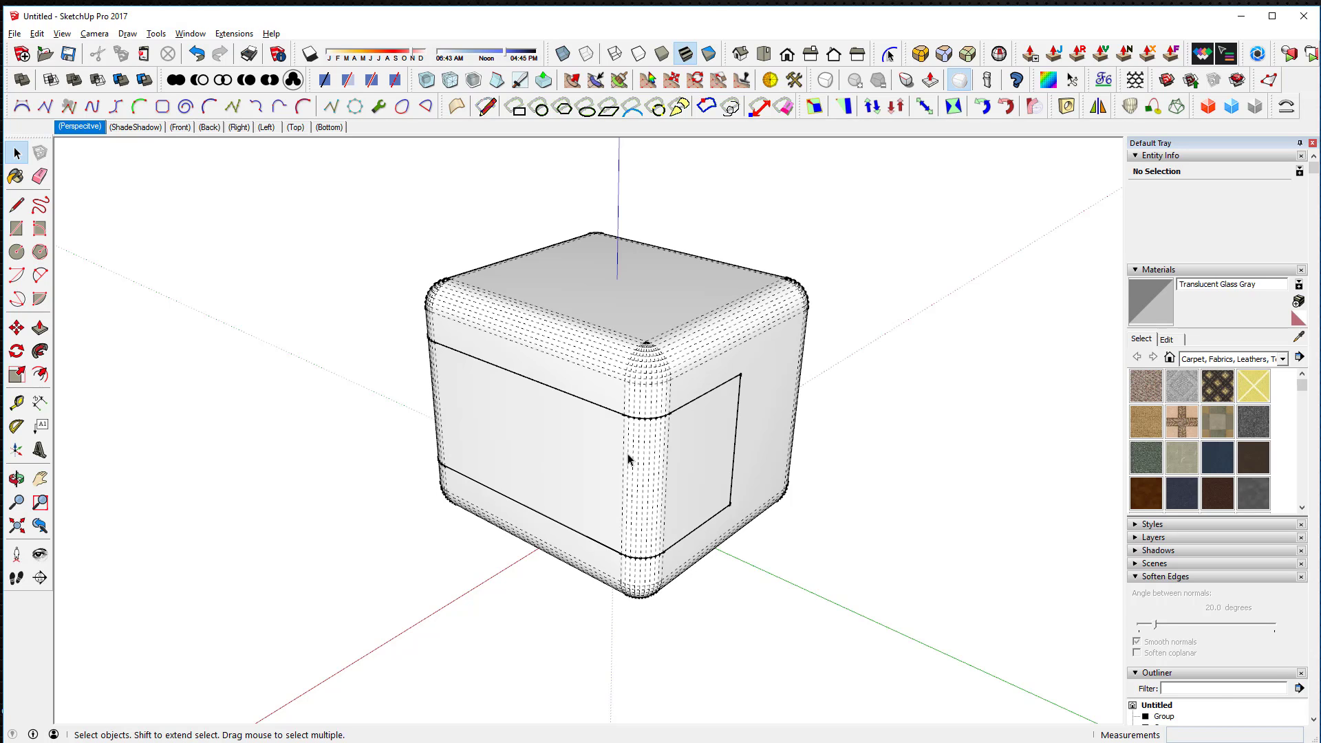
{"action": "double_click", "coordinate": [566, 448]}
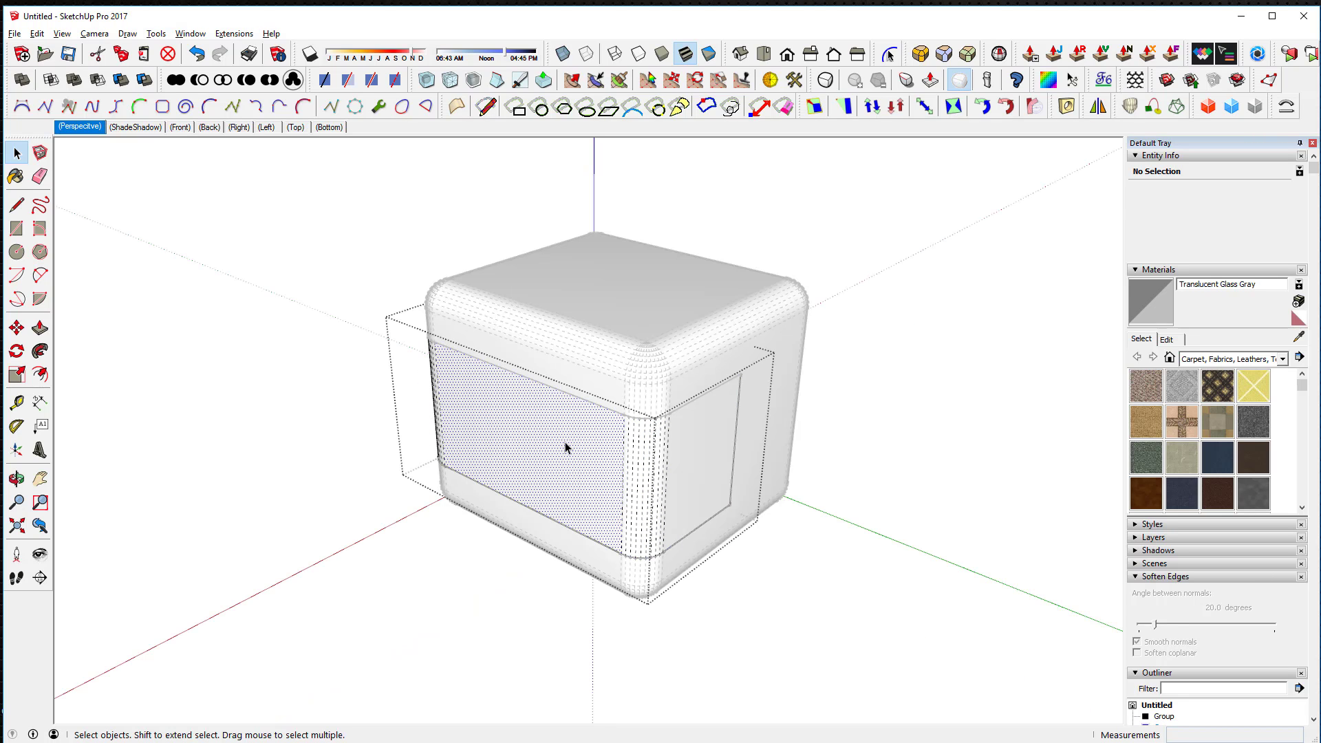
{"action": "left_click", "coordinate": [565, 448]}
{"action": "key", "text": "alt+h"}
{"action": "left_click", "coordinate": [564, 447]}
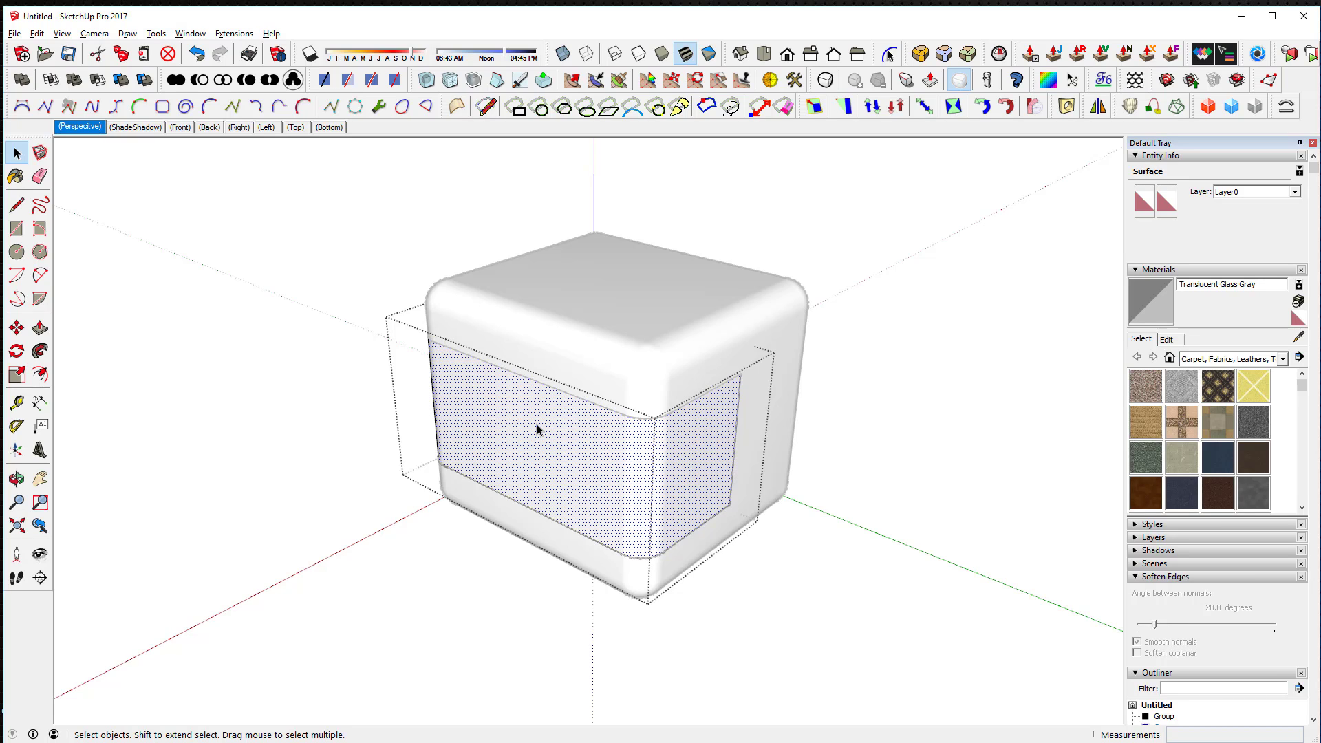
Erase the inner piece that fills the cube's notch, and undo the erasure.
{"action": "left_click", "coordinate": [313, 322]}
{"action": "left_click", "coordinate": [583, 442]}
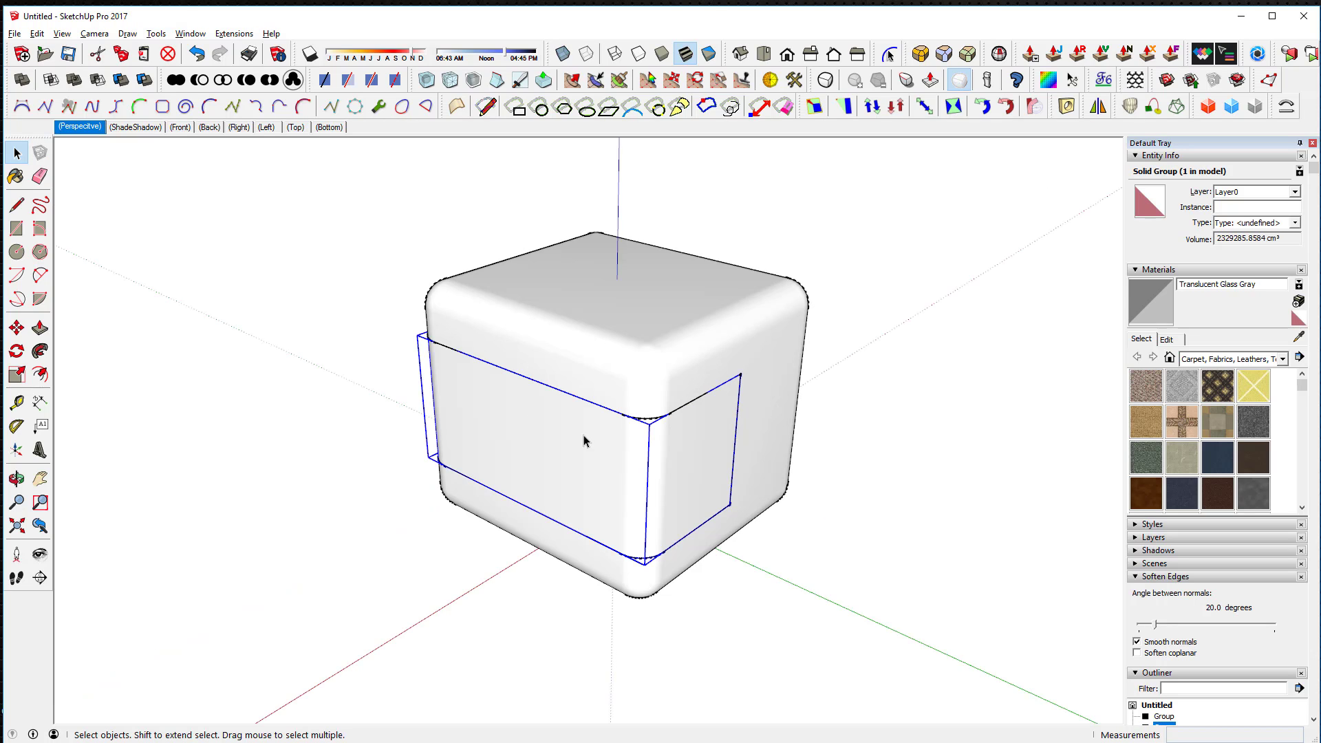
{"action": "right_click", "coordinate": [585, 441]}
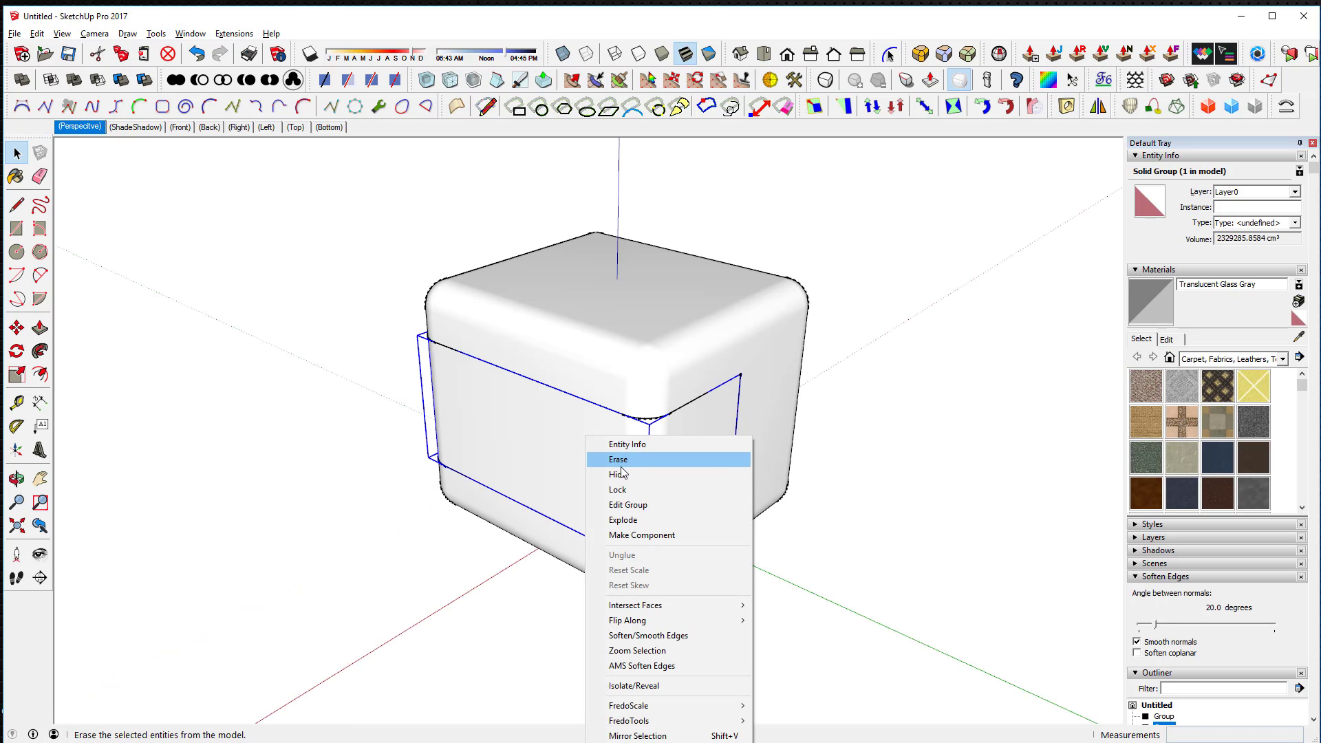
{"action": "left_click", "coordinate": [623, 457]}
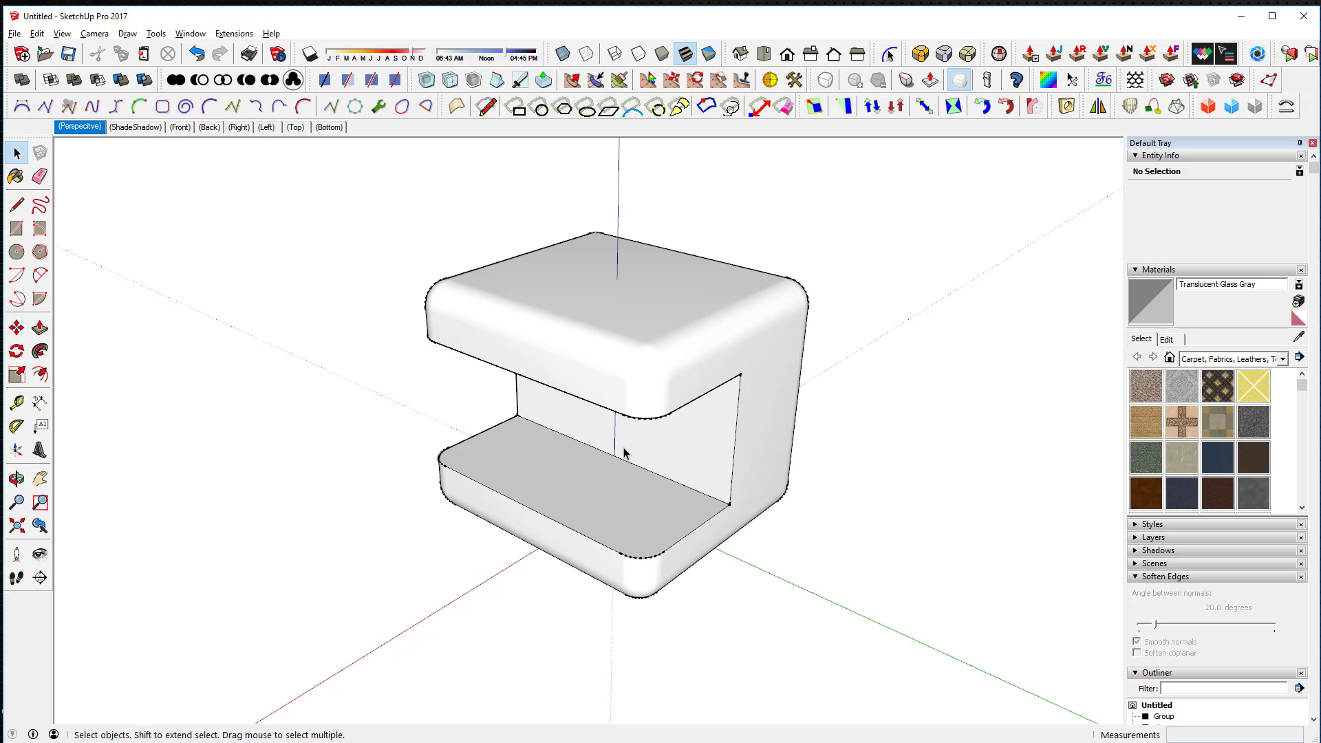
{"action": "key", "text": "ctrl+z"}
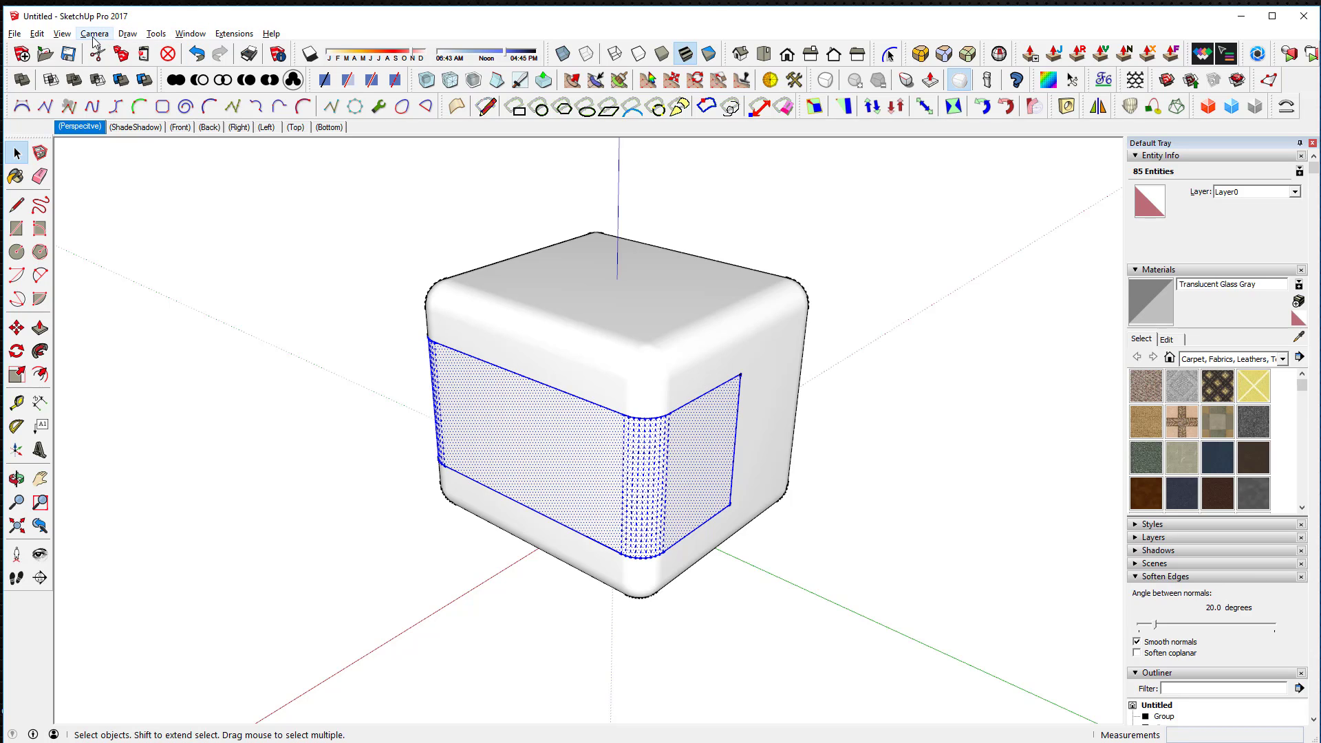
Unwrap and flatten the selected wraparound surface onto the ground with the Unwrap and Flatten tool.
{"action": "left_click", "coordinate": [155, 34]}
{"action": "mouse_move", "coordinate": [261, 349]}
{"action": "left_click", "coordinate": [417, 352]}
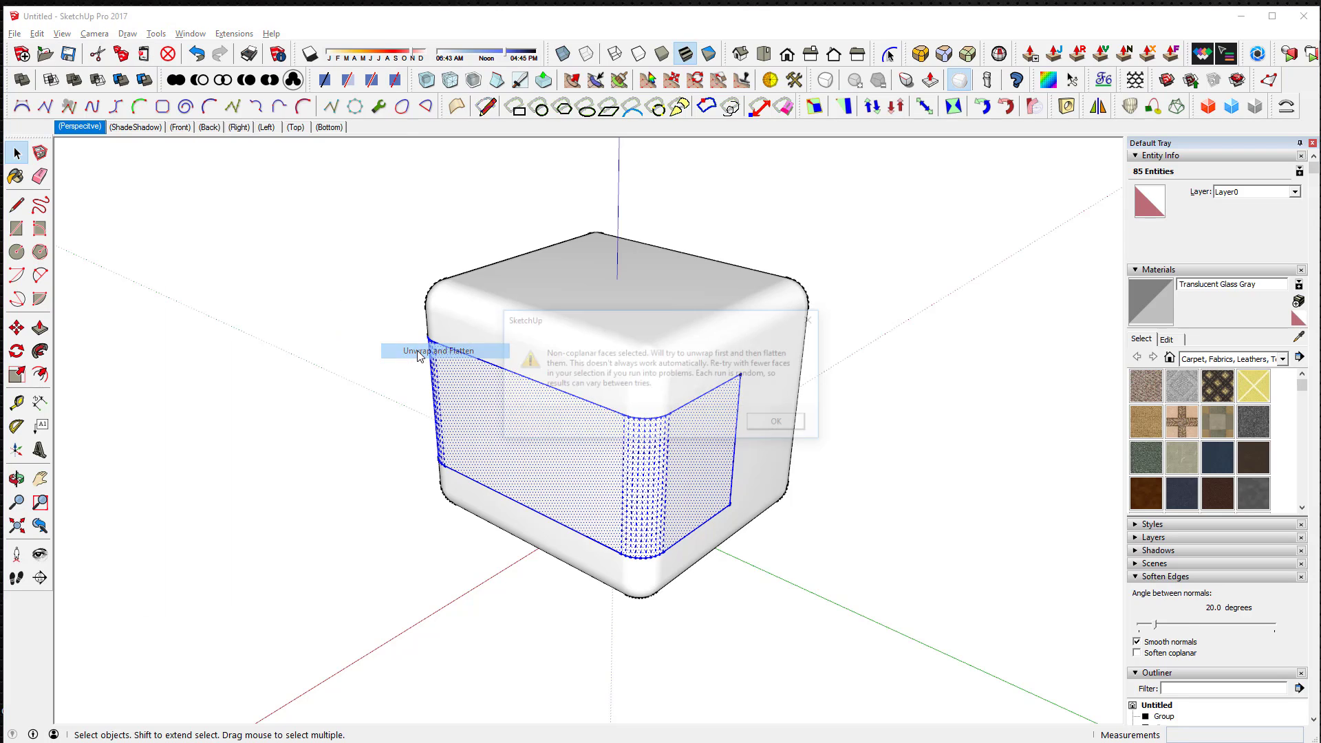
{"action": "left_click", "coordinate": [784, 425]}
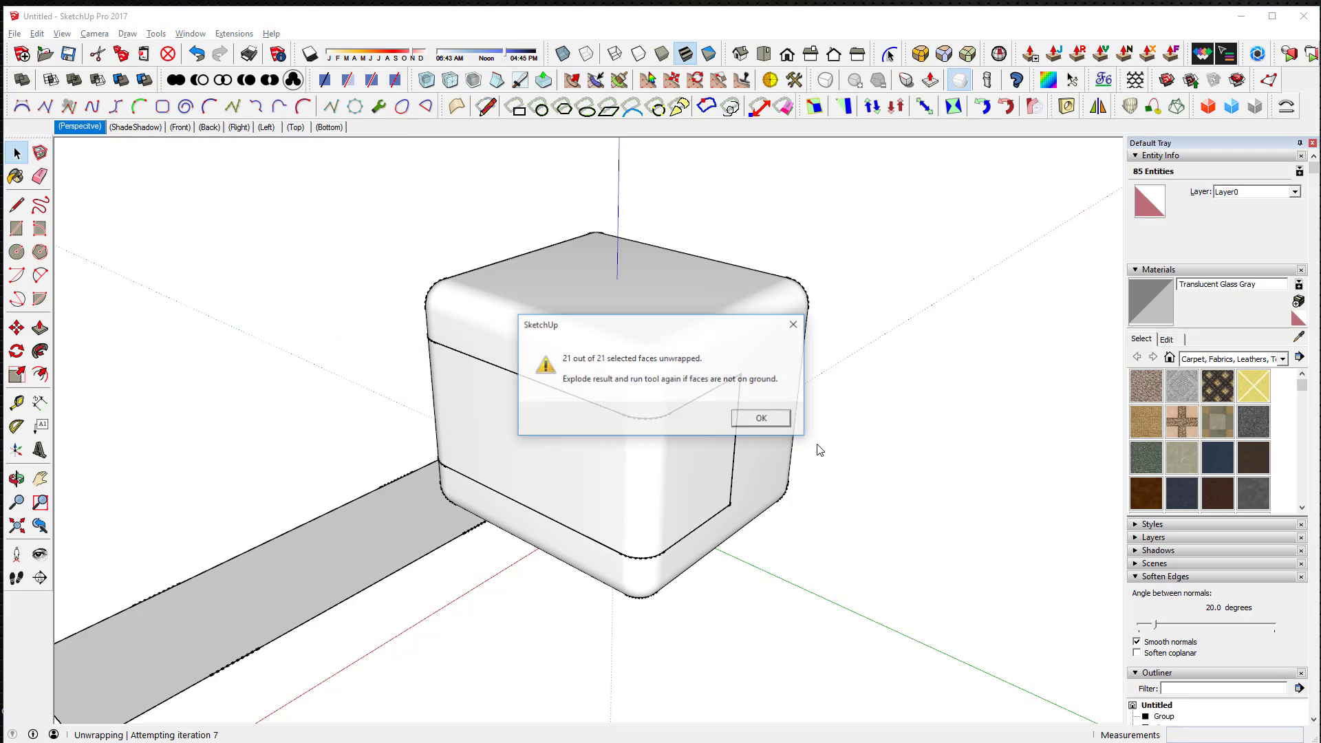
{"action": "left_click", "coordinate": [762, 420]}
Examine the flattened strip beside the cube with hidden geometry shown, comparing its facets with the curved surface.
{"action": "scroll", "coordinate": [299, 461], "scroll_direction": "down", "scroll_amount": 3}
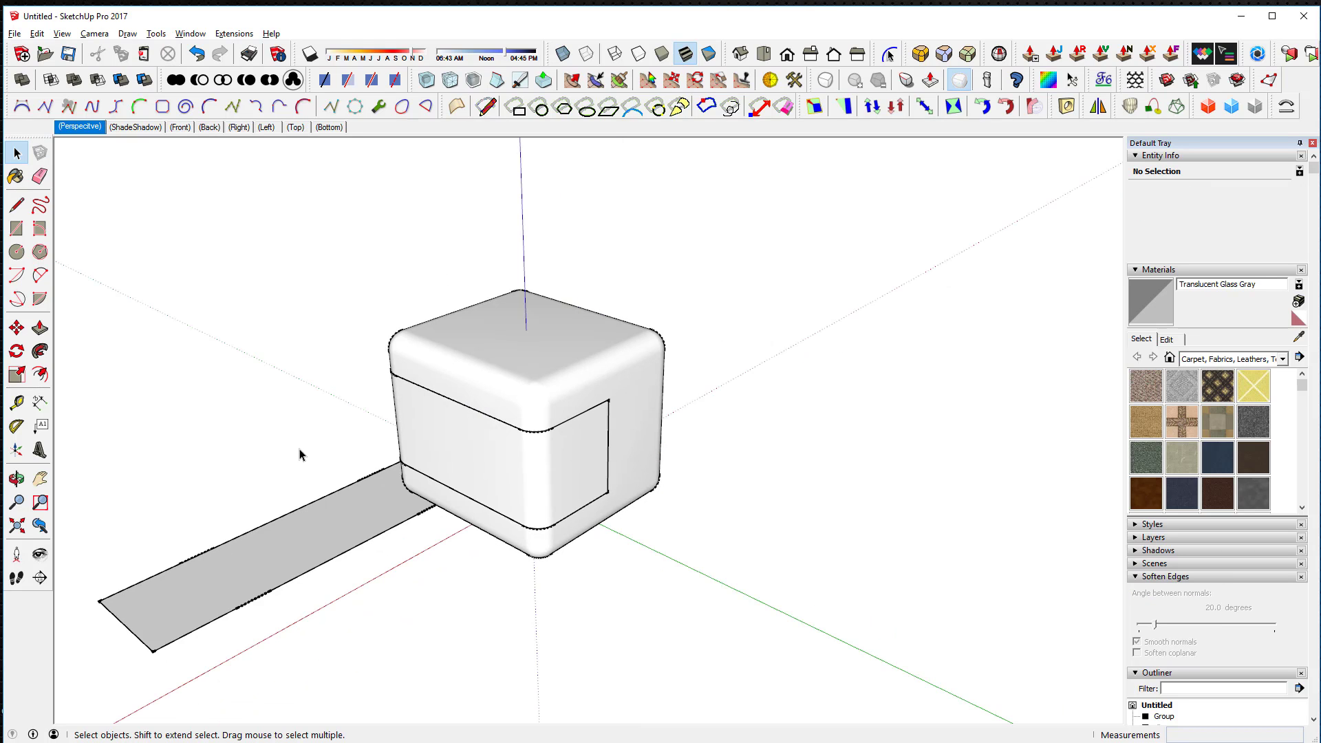
{"action": "middle_click_drag", "start_coordinate": [298, 454], "coordinate": [522, 399]}
{"action": "scroll", "coordinate": [489, 397], "scroll_direction": "down", "scroll_amount": 3}
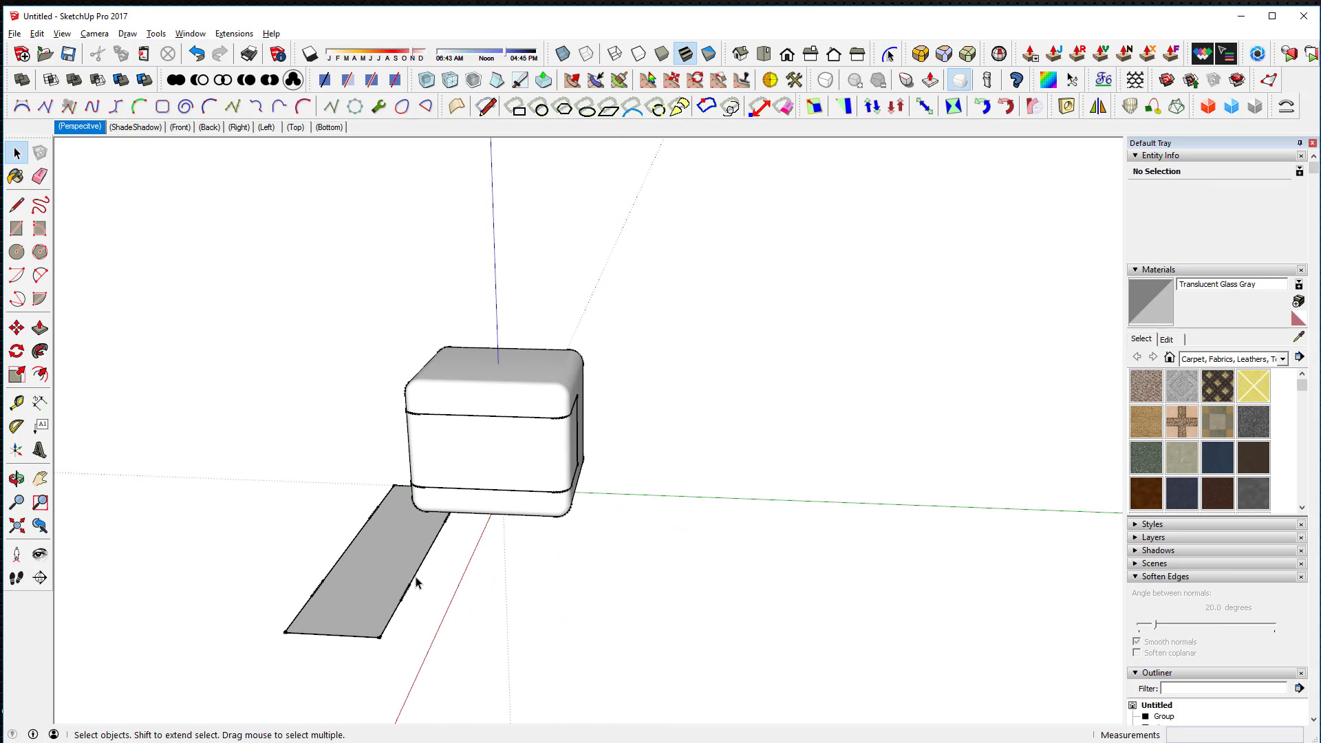
{"action": "middle_click_drag", "start_coordinate": [436, 560], "coordinate": [721, 599], "text": "shift"}
{"action": "scroll", "coordinate": [588, 540], "scroll_direction": "up", "scroll_amount": 1}
{"action": "key", "text": "alt+h"}
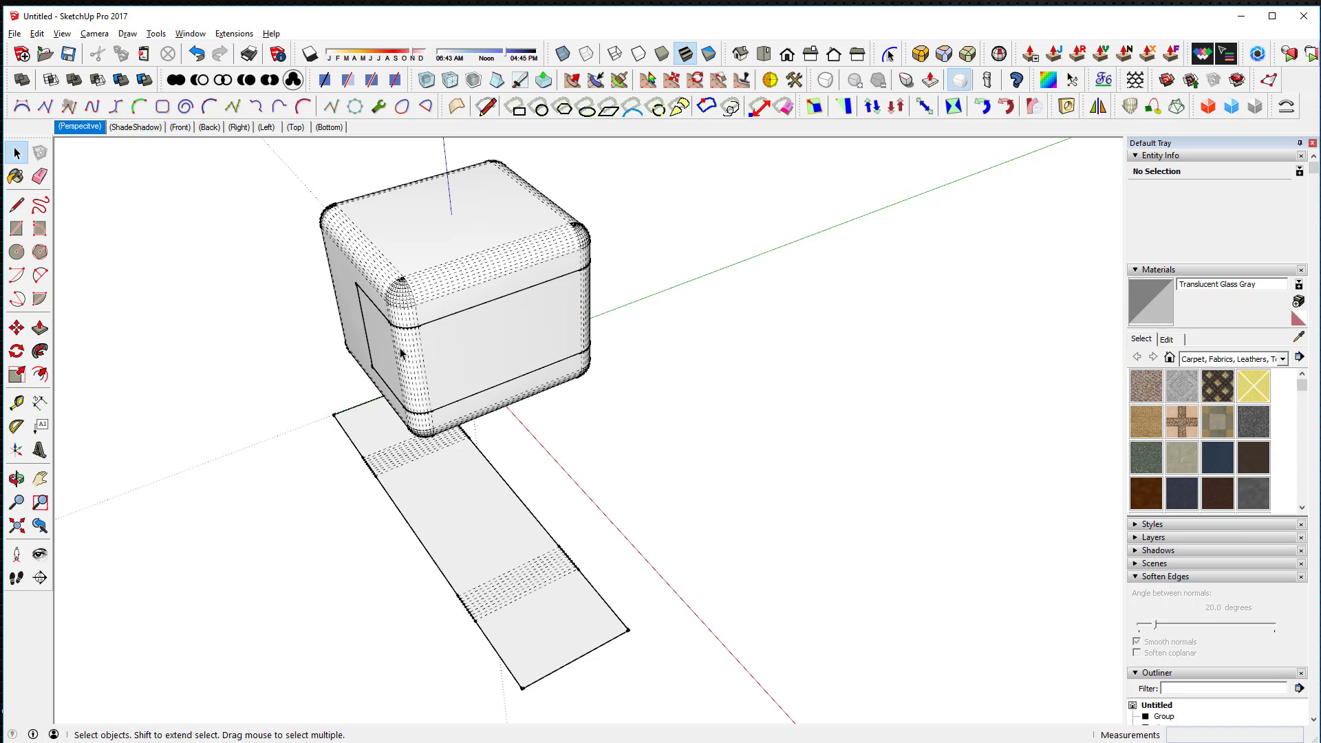
{"action": "triple_click", "coordinate": [487, 522]}
{"action": "left_click", "coordinate": [631, 460]}
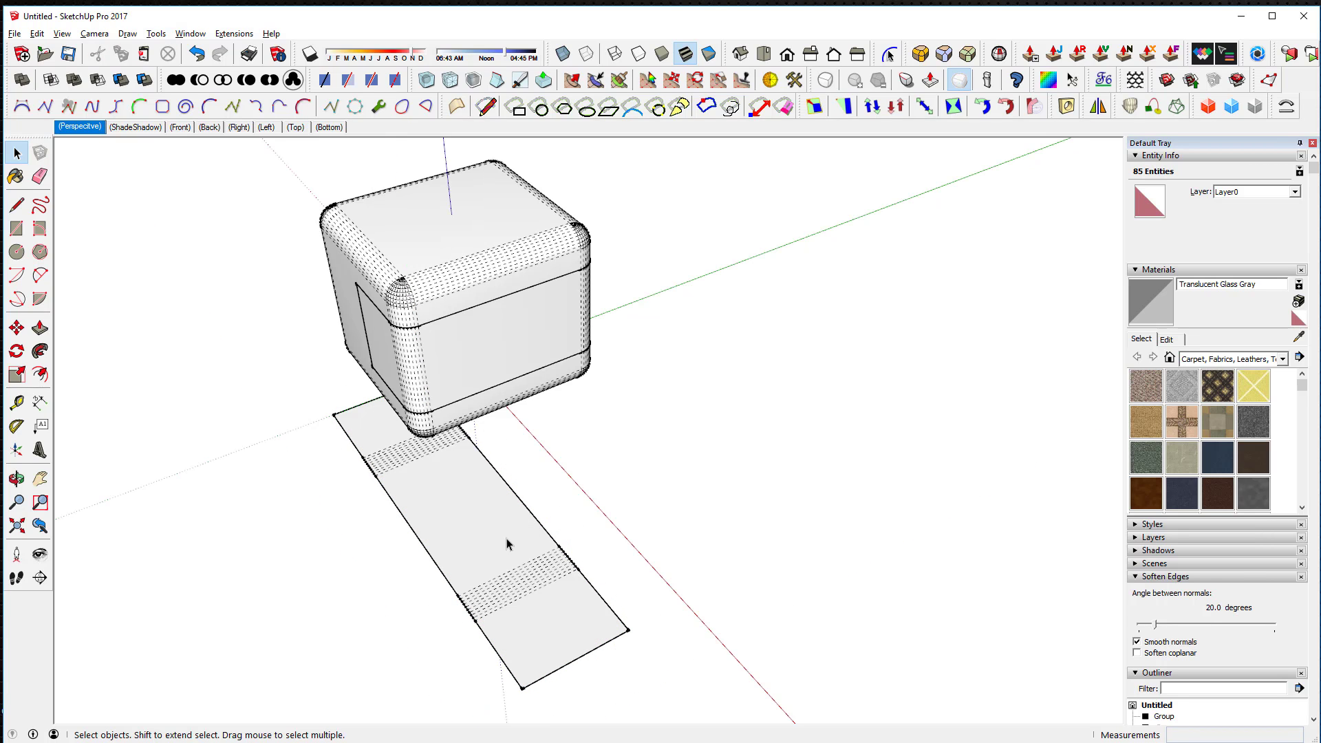
Rotate the flattened strip group 90 degrees on the ground so it runs alongside the cube's long wrapped face.
{"action": "left_click", "coordinate": [497, 545]}
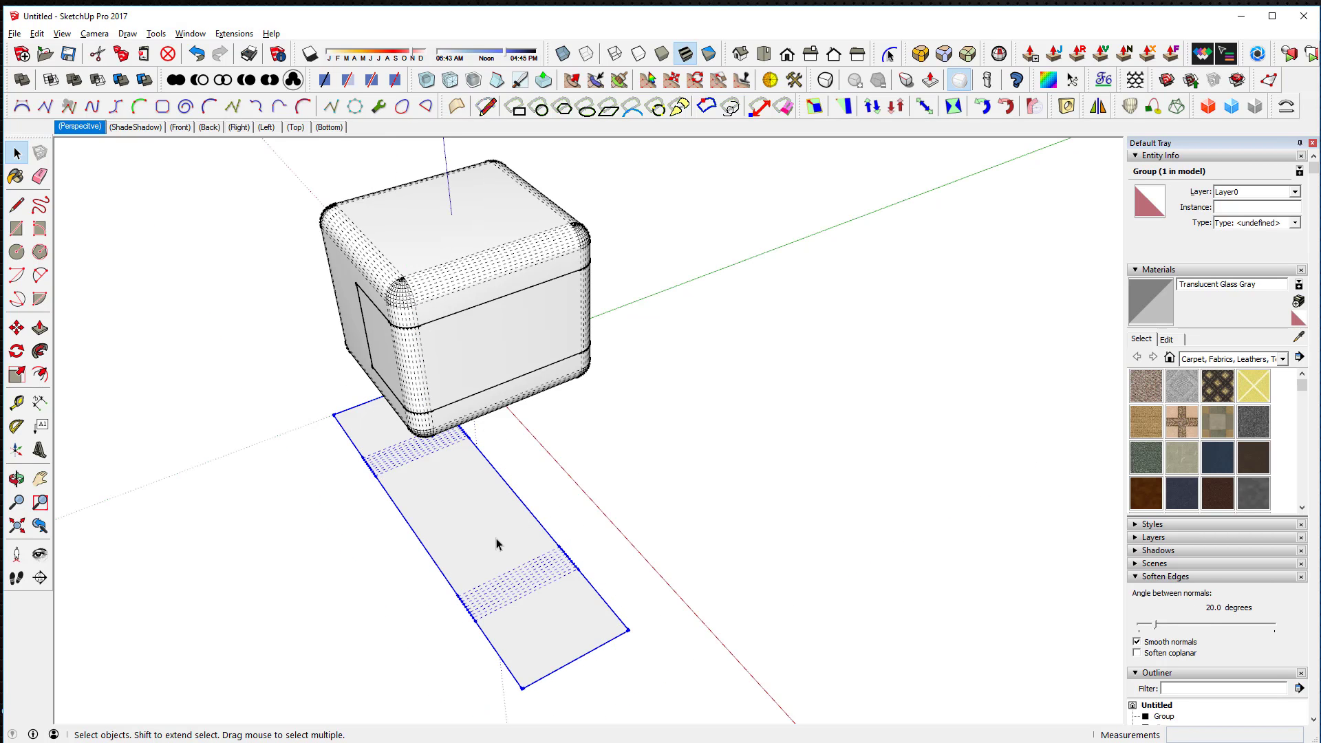
{"action": "key", "text": "q"}
{"action": "left_click", "coordinate": [459, 517]}
{"action": "left_click", "coordinate": [669, 421]}
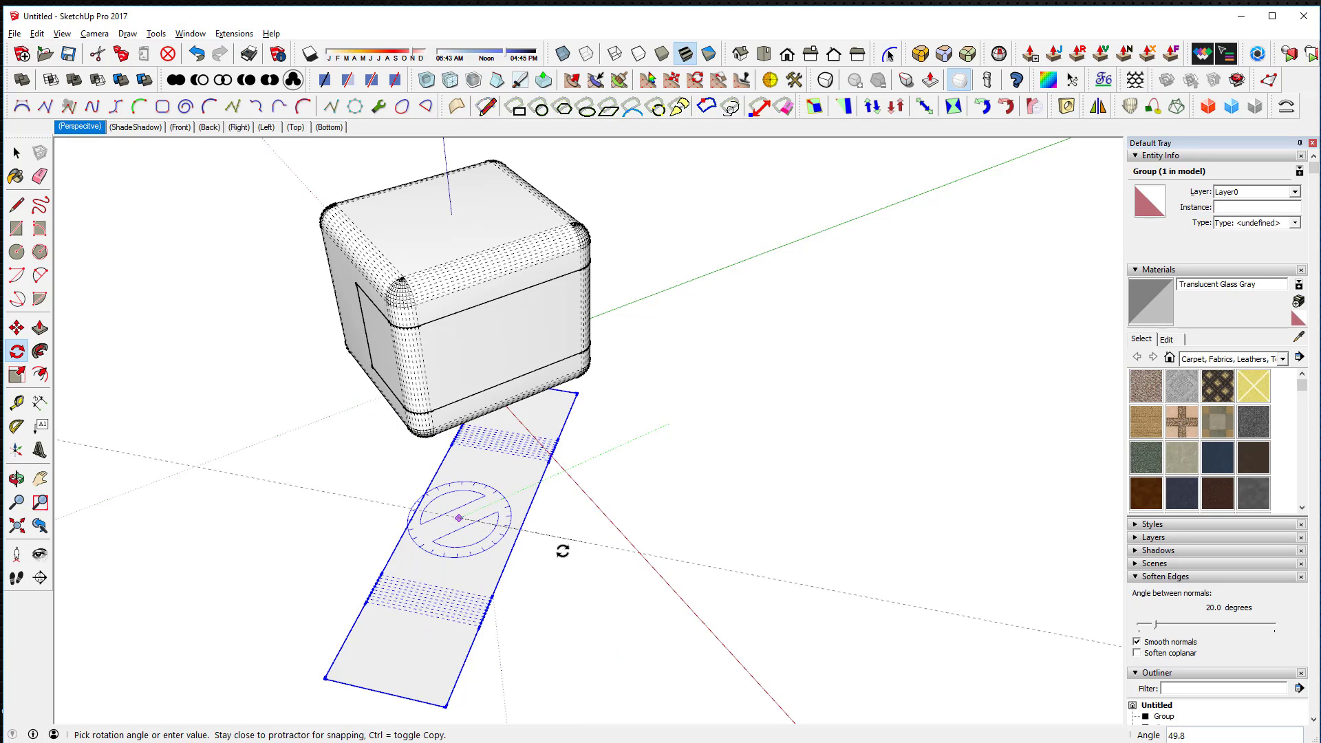
{"action": "left_click", "coordinate": [501, 586]}
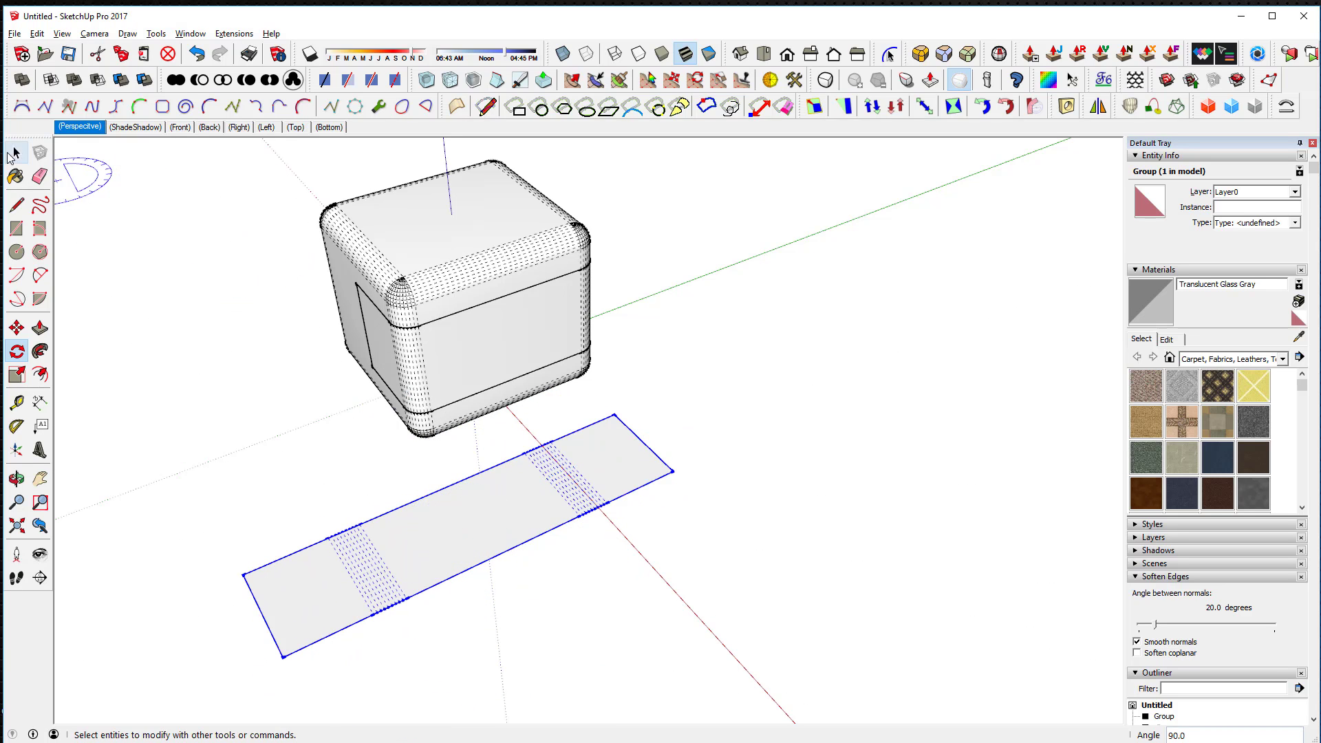
{"action": "left_click", "coordinate": [16, 153]}
Turn off hidden geometry and hide the rounded cube, leaving the wraparound surface and the flattened strip.
{"action": "middle_click_drag", "start_coordinate": [490, 348], "coordinate": [578, 358]}
{"action": "key", "text": "ctrl+h"}
{"action": "left_click", "coordinate": [820, 397]}
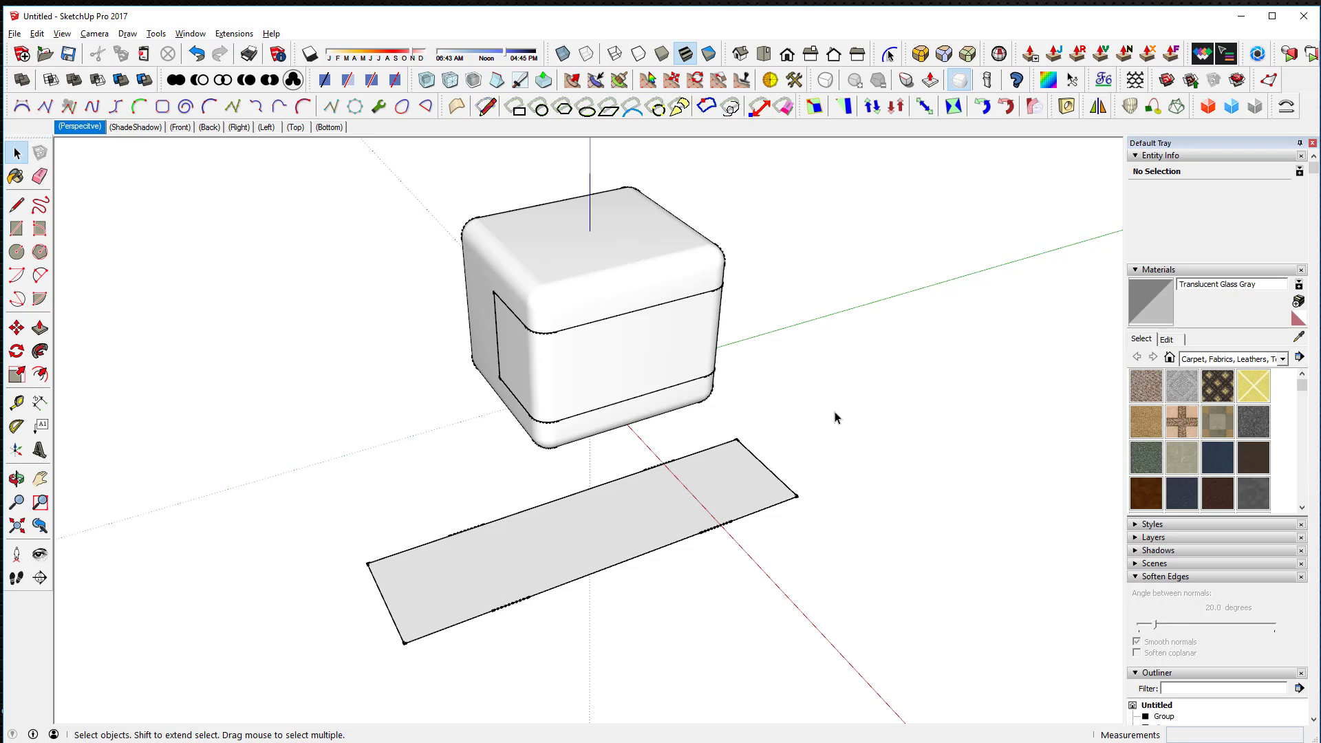
{"action": "middle_click_drag", "start_coordinate": [834, 416], "coordinate": [348, 386]}
{"action": "right_click", "coordinate": [794, 267]}
{"action": "left_click", "coordinate": [859, 307]}
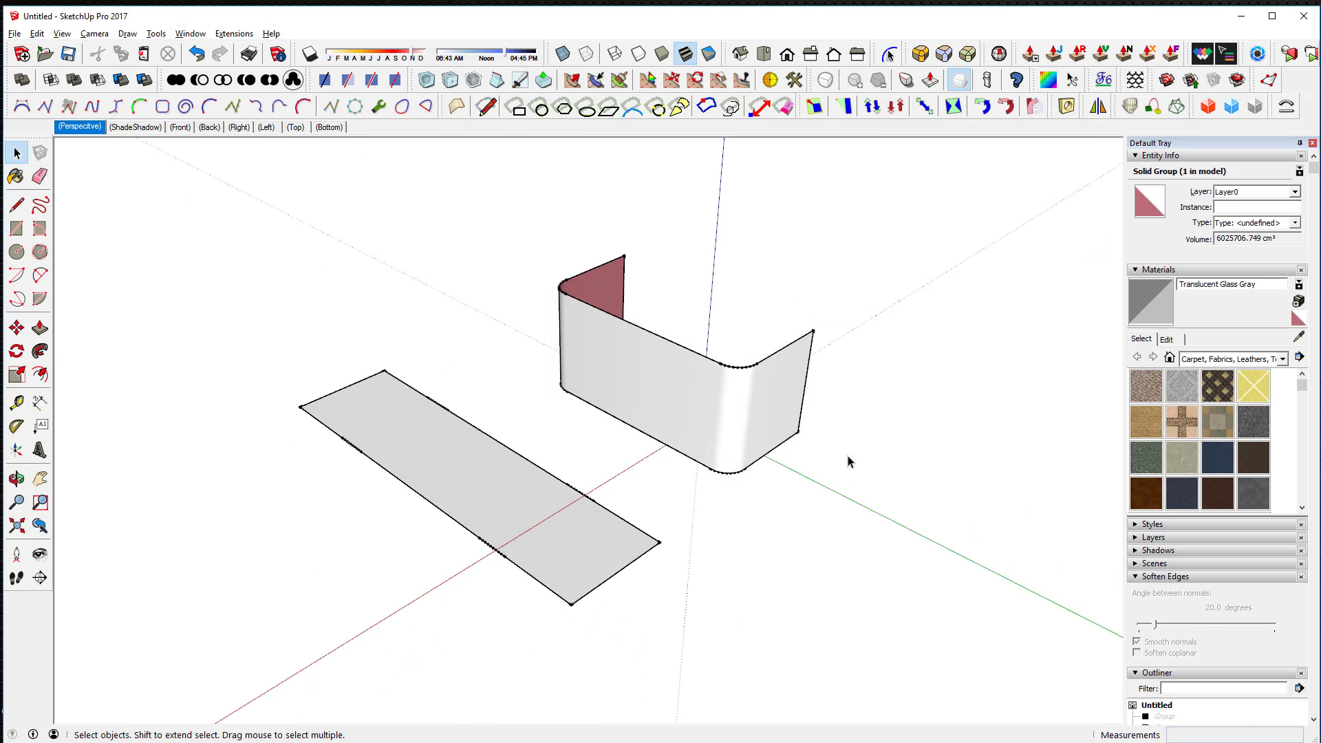
Select the loose wraparound surface with its edges and make it a group.
{"action": "middle_click_drag", "start_coordinate": [846, 463], "coordinate": [720, 386]}
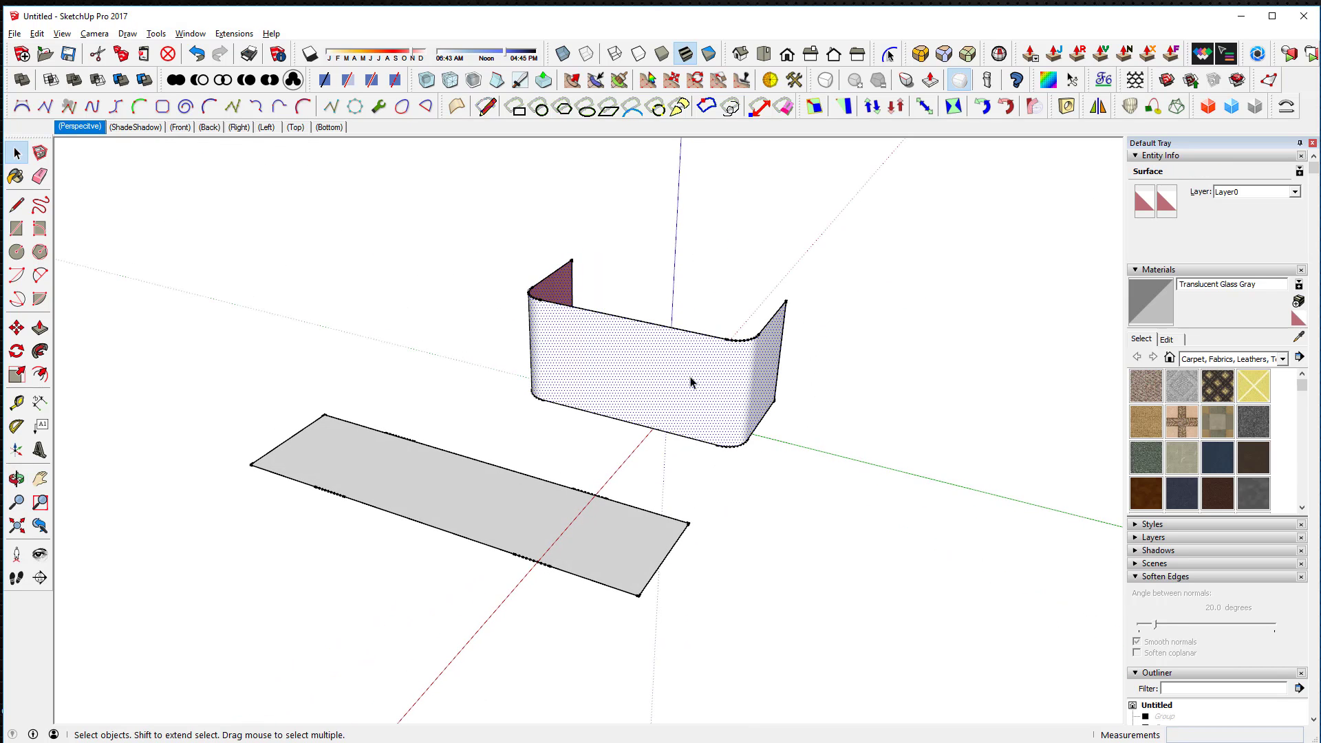
{"action": "double_click", "coordinate": [690, 380]}
{"action": "key", "text": "shift+g"}
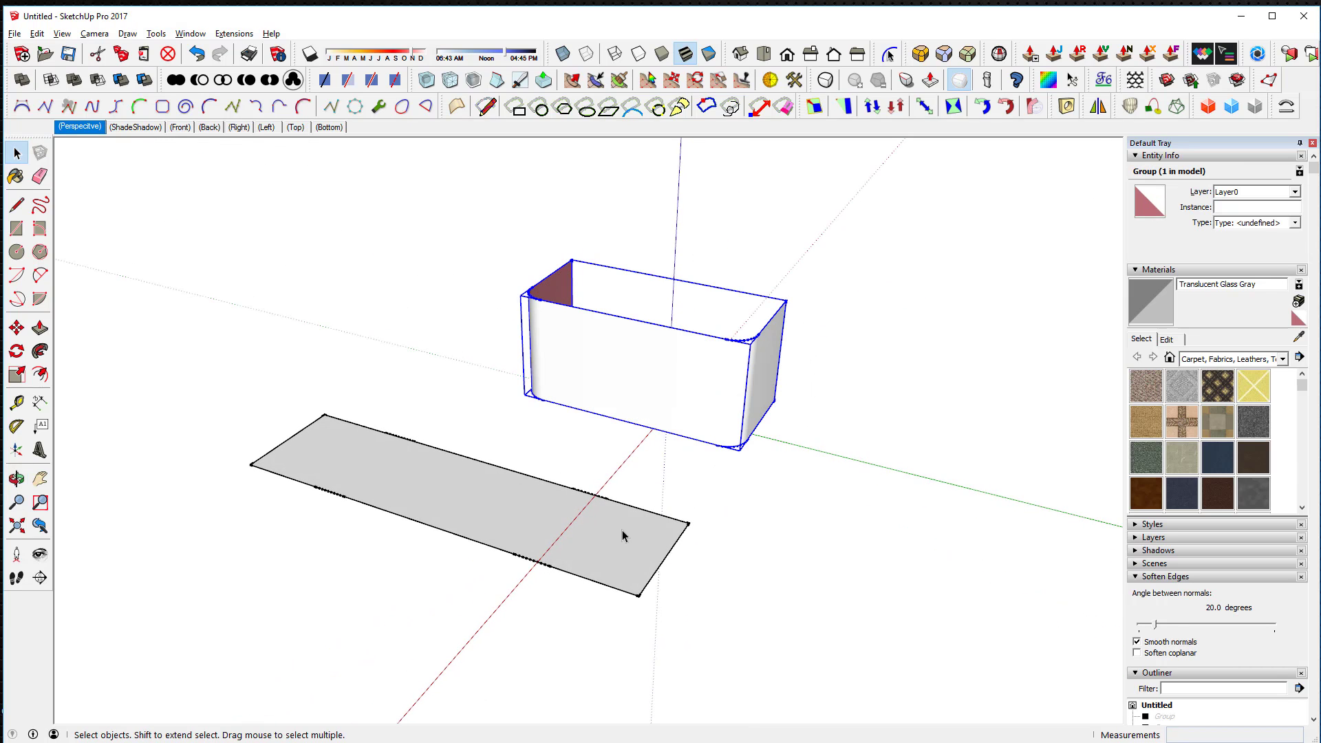
Move the flattened strip about 81 cm along the green axis so it sits in front of the wraparound surface.
{"action": "left_click", "coordinate": [622, 533]}
{"action": "left_click", "coordinate": [844, 480]}
{"action": "middle_click_drag", "start_coordinate": [842, 437], "coordinate": [605, 557]}
{"action": "left_click", "coordinate": [537, 533]}
{"action": "key", "text": "m"}
{"action": "left_click", "coordinate": [467, 431]}
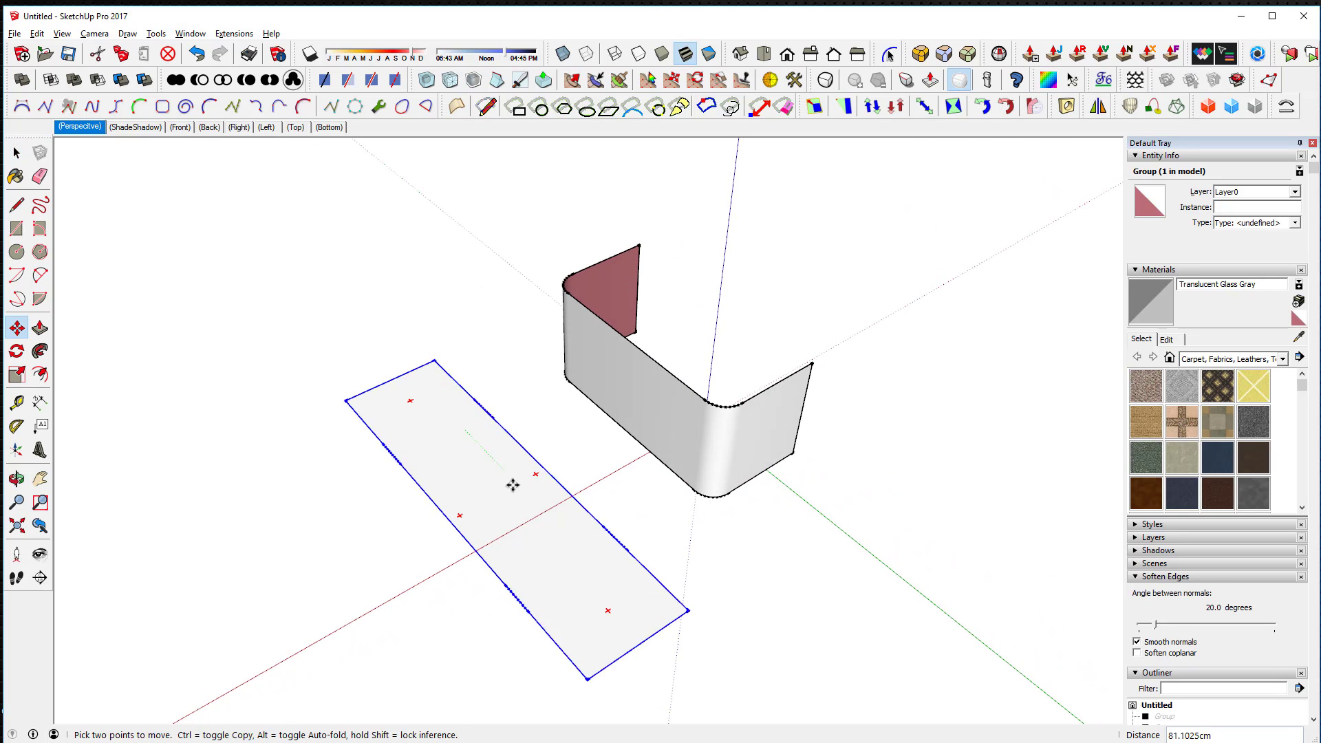
{"action": "left_click", "coordinate": [516, 484]}
{"action": "middle_click_drag", "start_coordinate": [880, 433], "coordinate": [932, 409]}
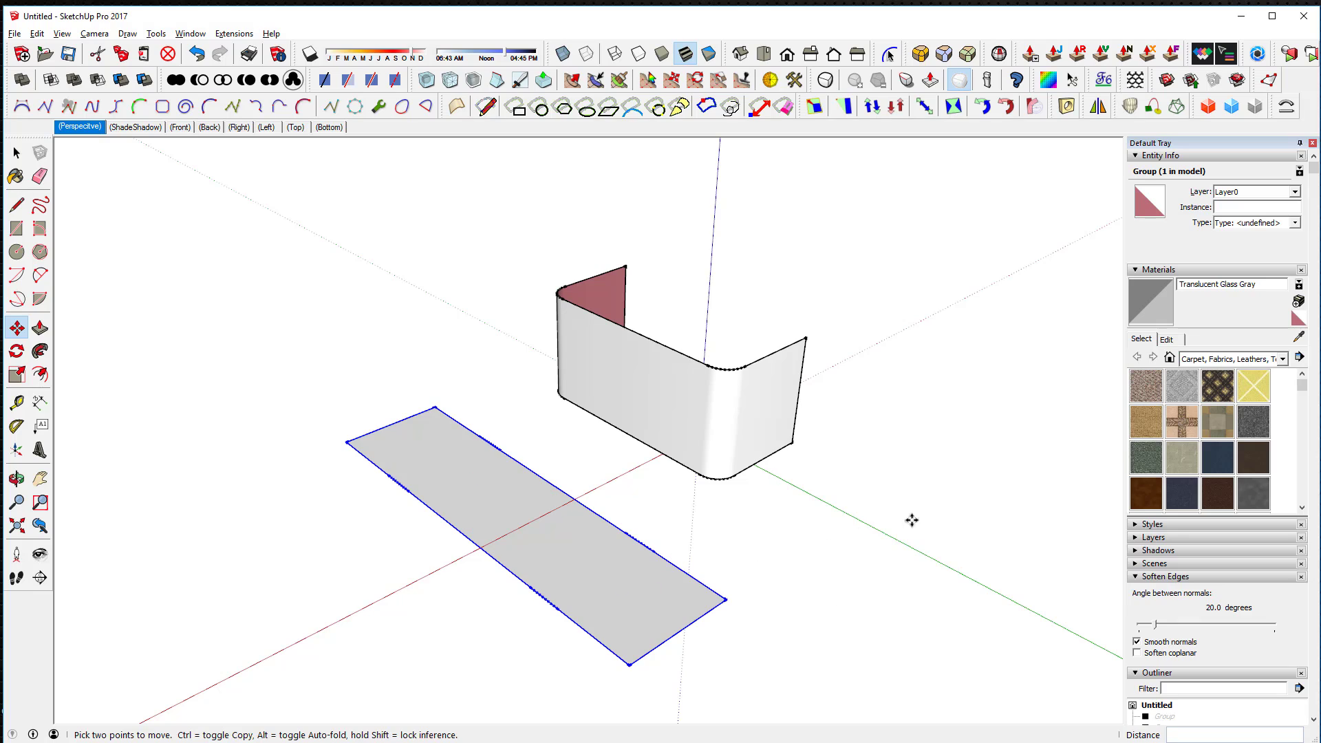
Draw two lines joining the strip's two nearest corners to the upper end corners of the wraparound surface.
{"action": "left_click", "coordinate": [17, 204]}
{"action": "left_click", "coordinate": [726, 599]}
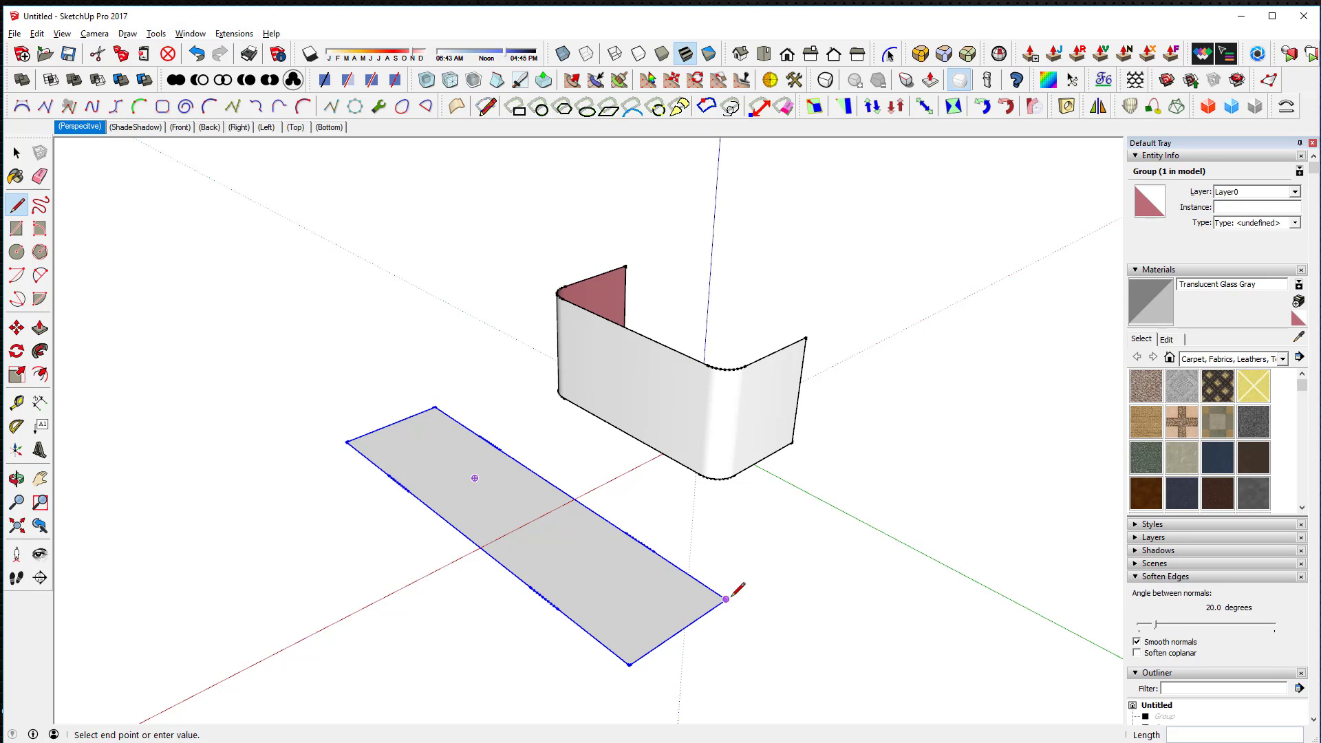
{"action": "middle_click_drag", "start_coordinate": [442, 364], "coordinate": [810, 393]}
{"action": "key", "text": "space"}
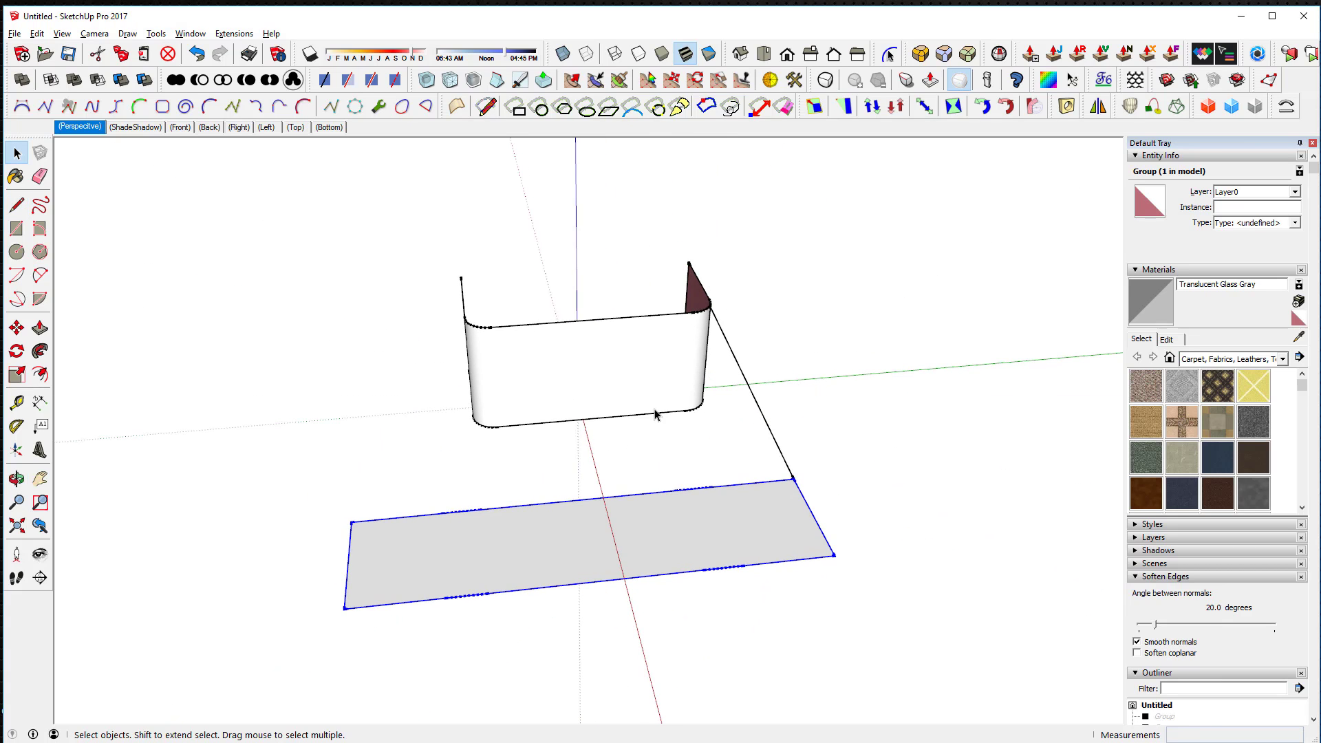
{"action": "key", "text": "l"}
{"action": "left_click", "coordinate": [351, 522]}
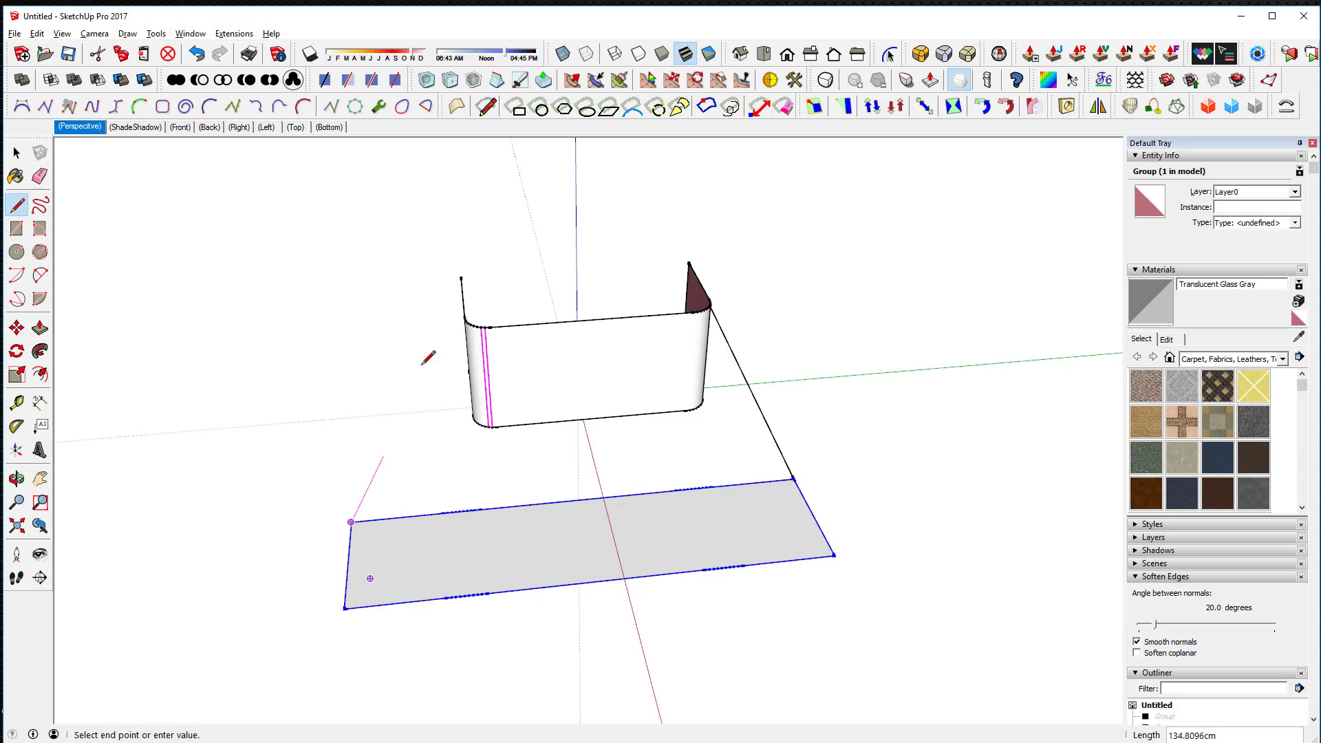
{"action": "left_click", "coordinate": [461, 277]}
{"action": "key", "text": "space"}
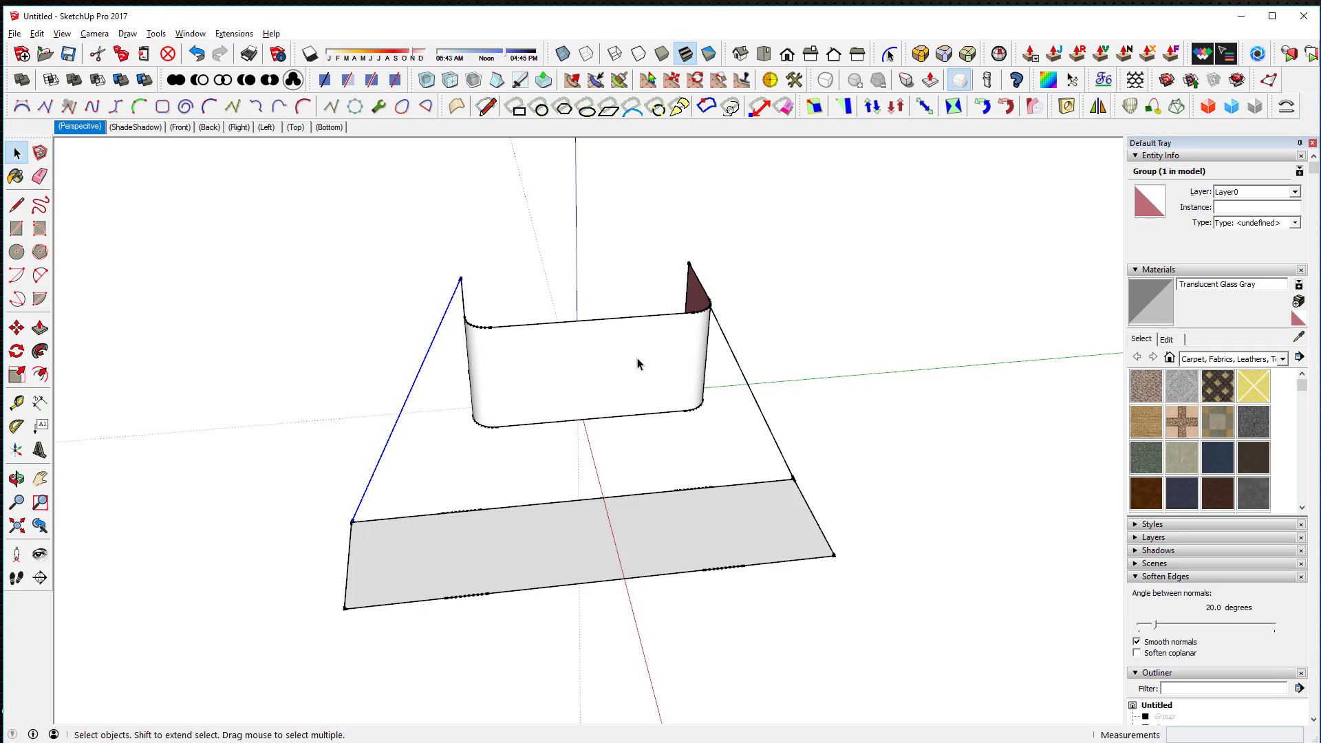
Select both connecting lines and make them a group.
{"action": "left_click", "coordinate": [746, 379]}
{"action": "left_click", "coordinate": [746, 385], "text": "shift"}
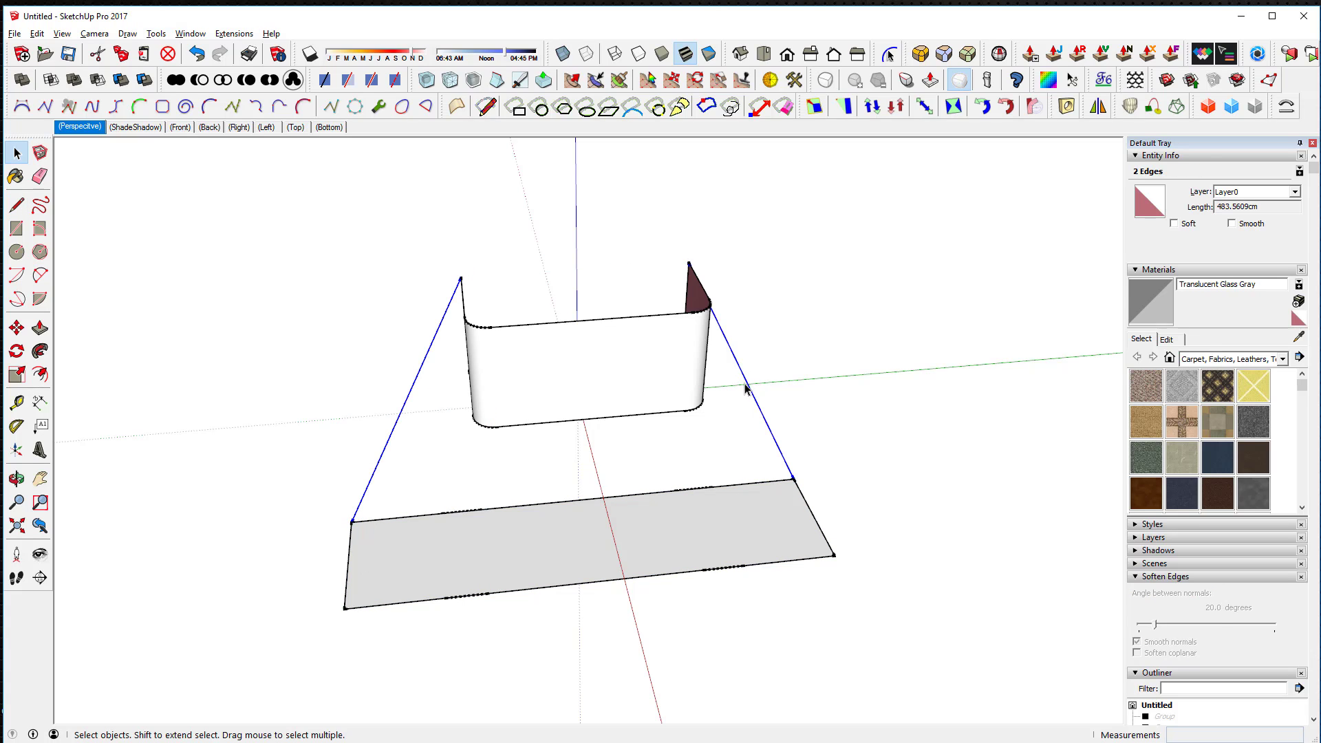
{"action": "key", "text": "ctrl+g"}
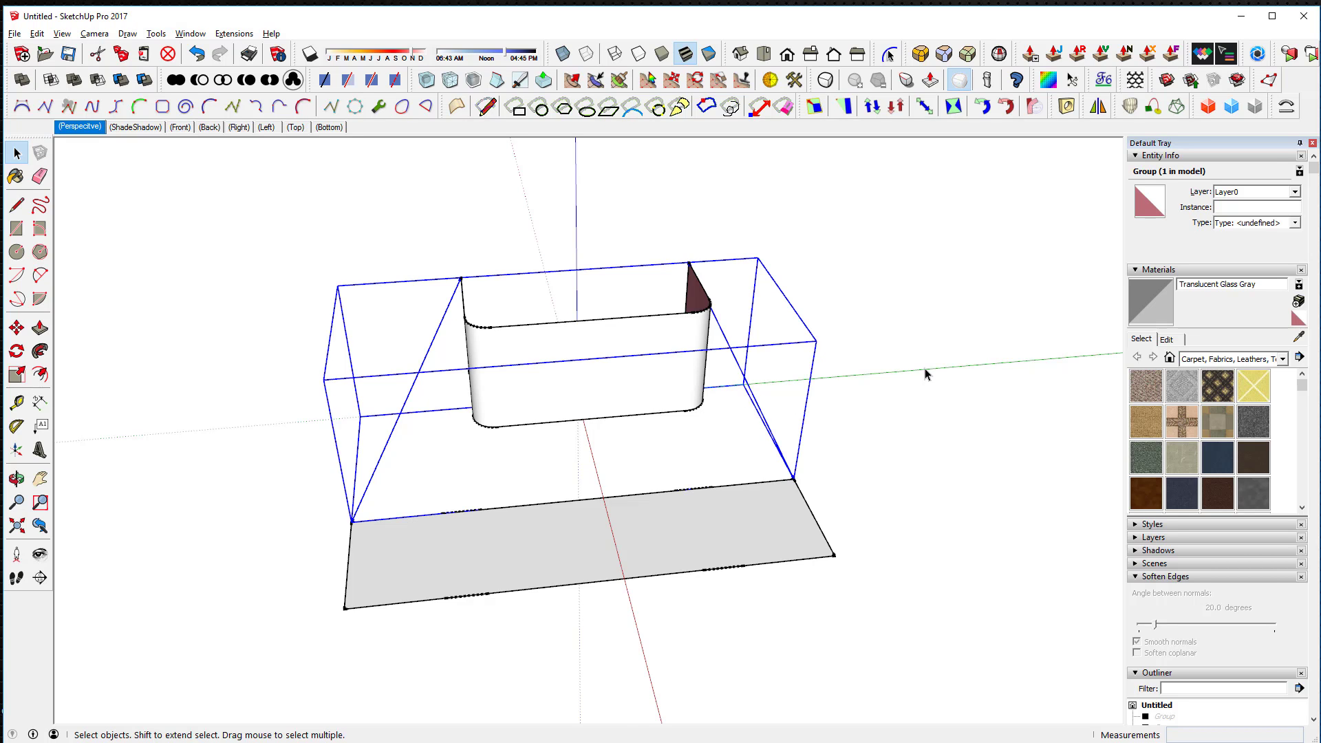
Select the wraparound surface, the flattened strip and the connecting lines together as three groups.
{"action": "scroll", "coordinate": [919, 370], "scroll_direction": "down", "scroll_amount": 1}
{"action": "middle_click_drag", "start_coordinate": [796, 487], "coordinate": [548, 490]}
{"action": "left_click", "coordinate": [379, 395]}
{"action": "left_click", "coordinate": [567, 530]}
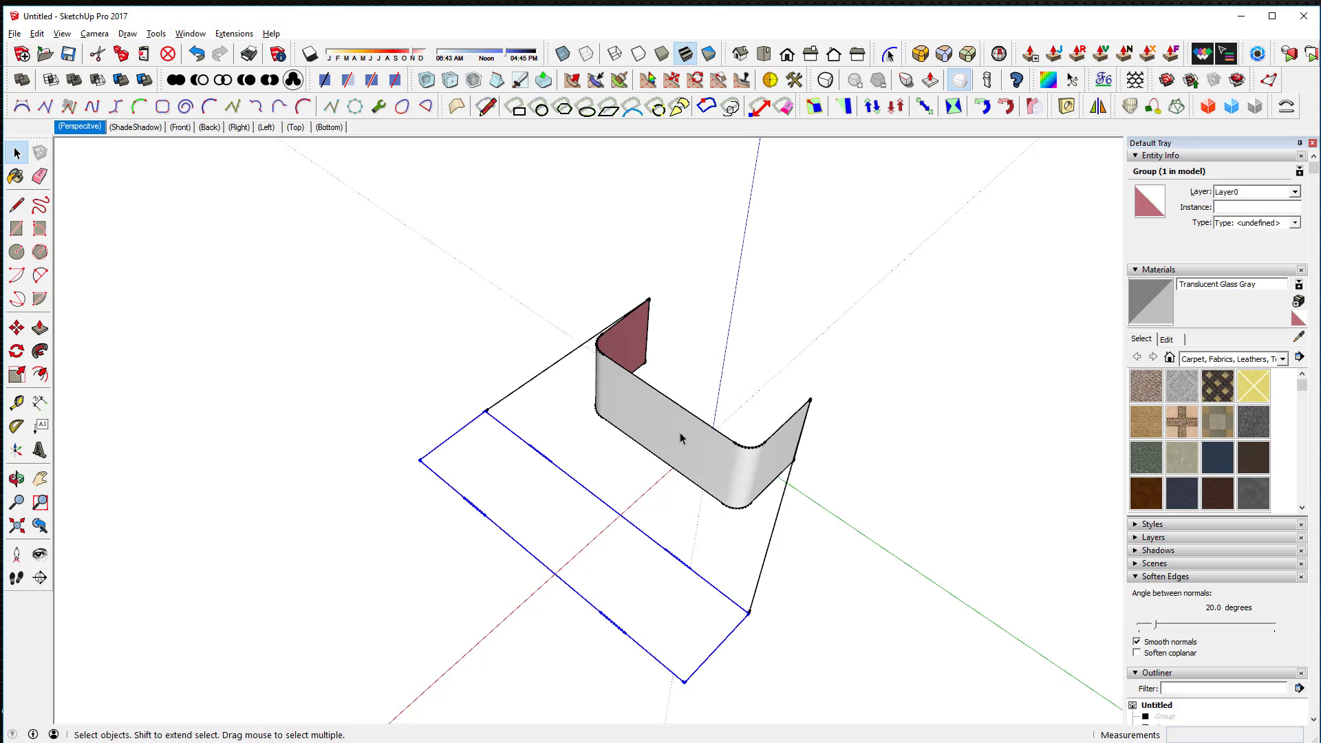
{"action": "left_click", "coordinate": [684, 440]}
{"action": "left_click", "coordinate": [777, 519]}
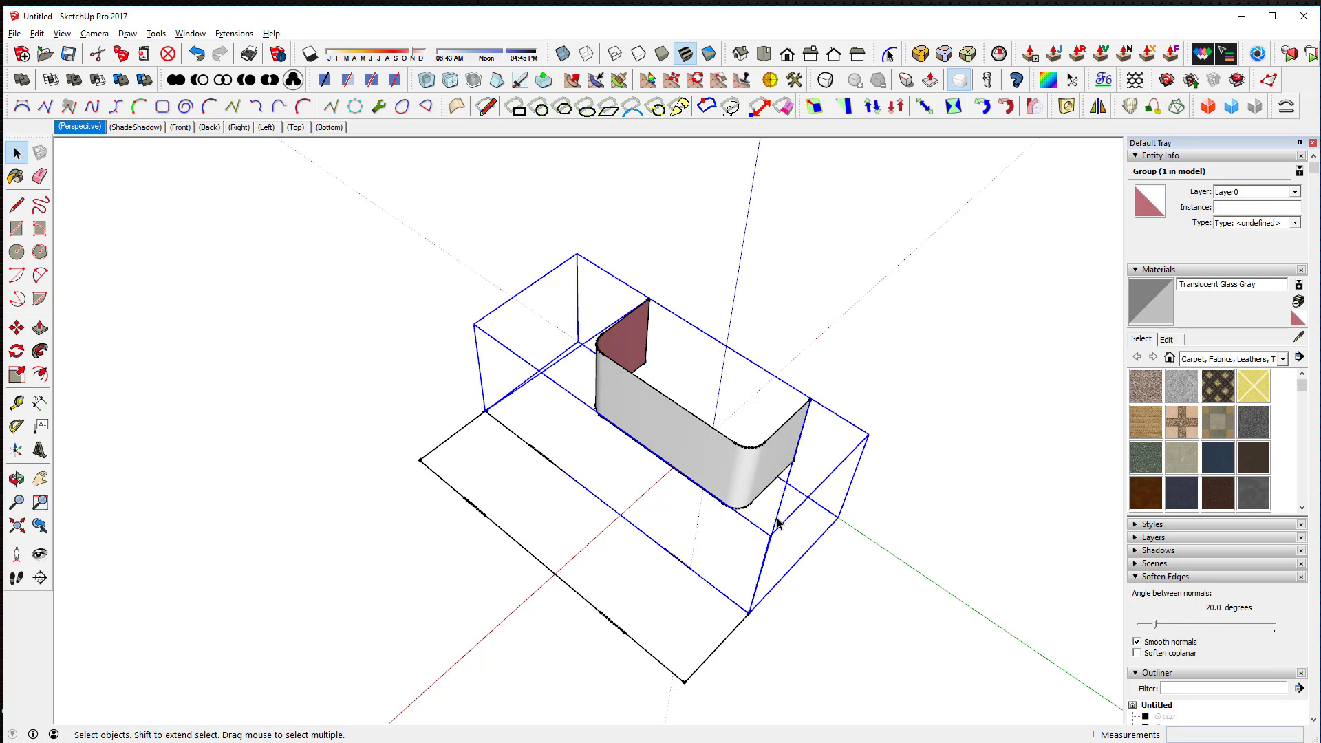
{"action": "left_click", "coordinate": [726, 465], "text": "shift"}
{"action": "left_click", "coordinate": [670, 579], "text": "shift"}
{"action": "mouse_move", "coordinate": [787, 575]}
{"action": "middle_mouse_down"}
{"action": "mouse_move", "coordinate": [796, 407]}
{"action": "mouse_move", "coordinate": [802, 534]}
{"action": "mouse_move", "coordinate": [798, 262]}
{"action": "mouse_move", "coordinate": [775, 351]}
{"action": "mouse_move", "coordinate": [790, 360]}
{"action": "middle_mouse_up"}
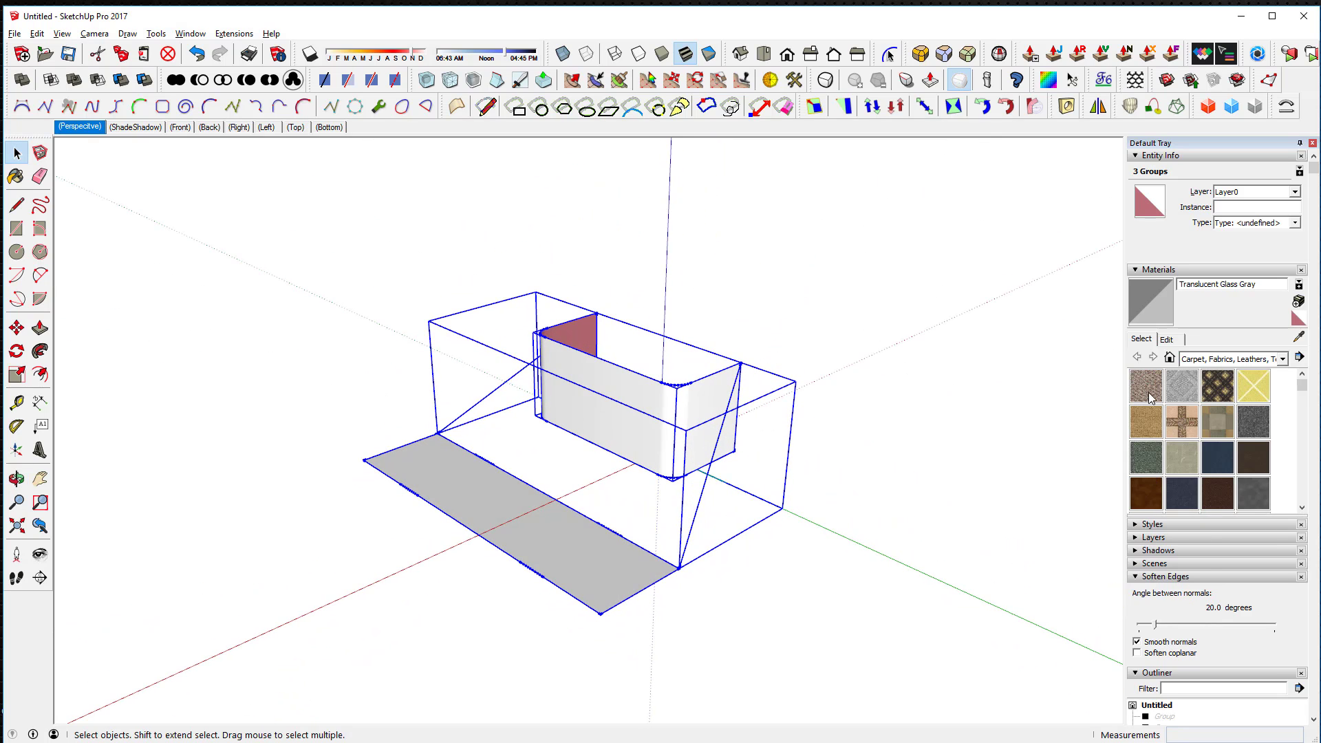
Group the wraparound surface, flattened strip and connecting lines together and name the new group FlowifyGroup.
{"action": "left_click", "coordinate": [1137, 271]}
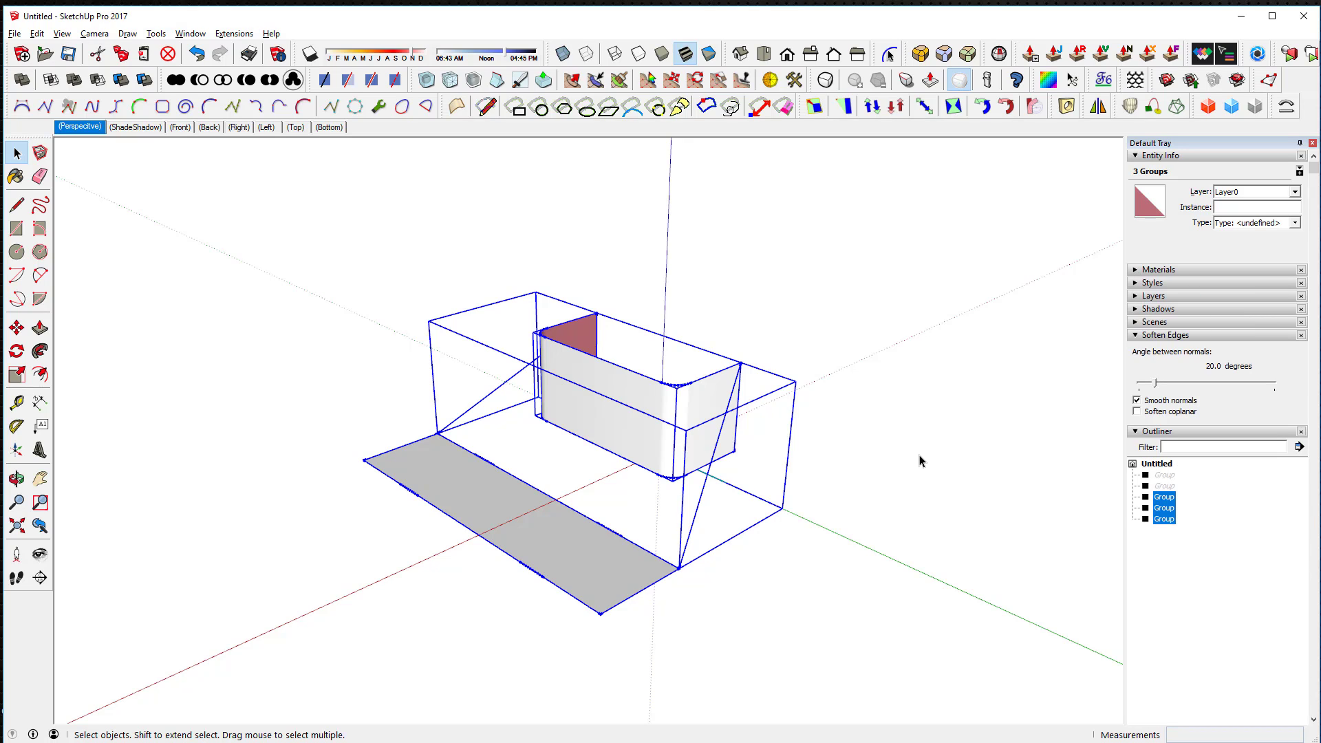
{"action": "key", "text": "ctrl+g"}
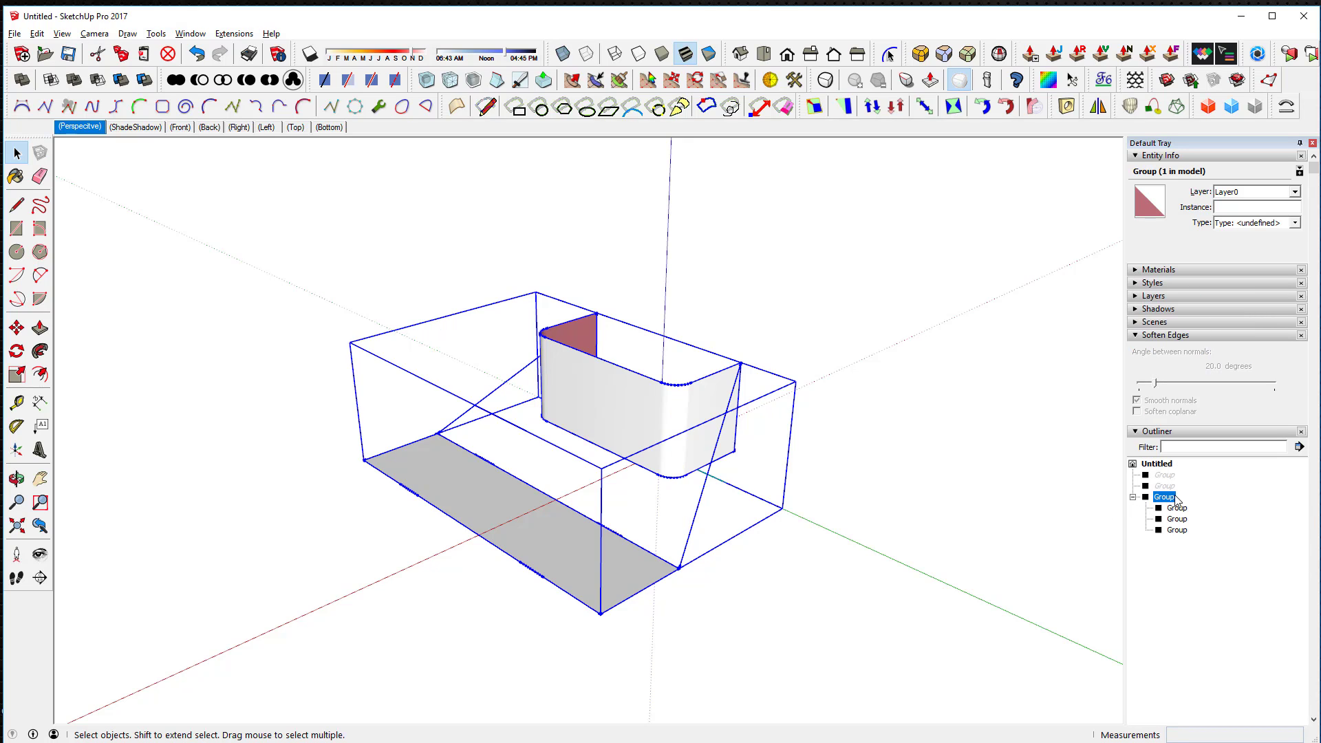
{"action": "right_click", "coordinate": [1169, 499]}
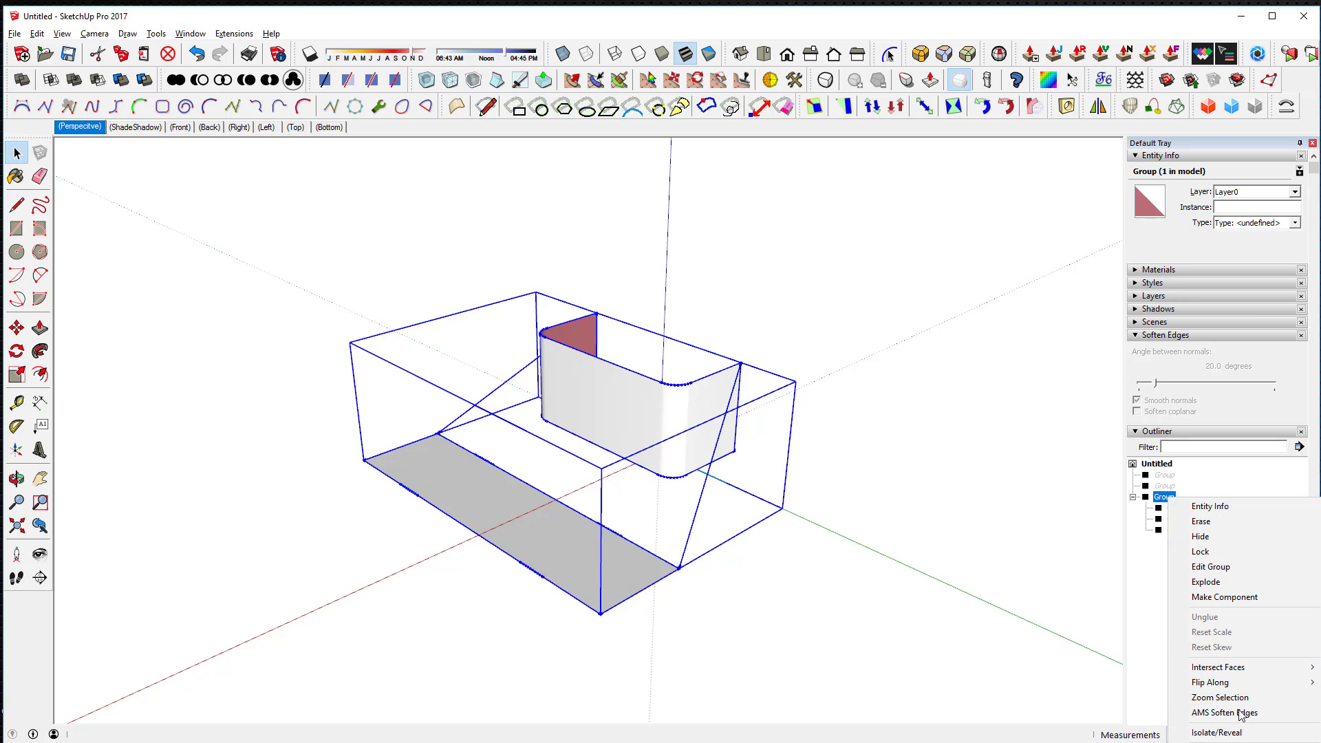
{"action": "left_click", "coordinate": [1163, 496]}
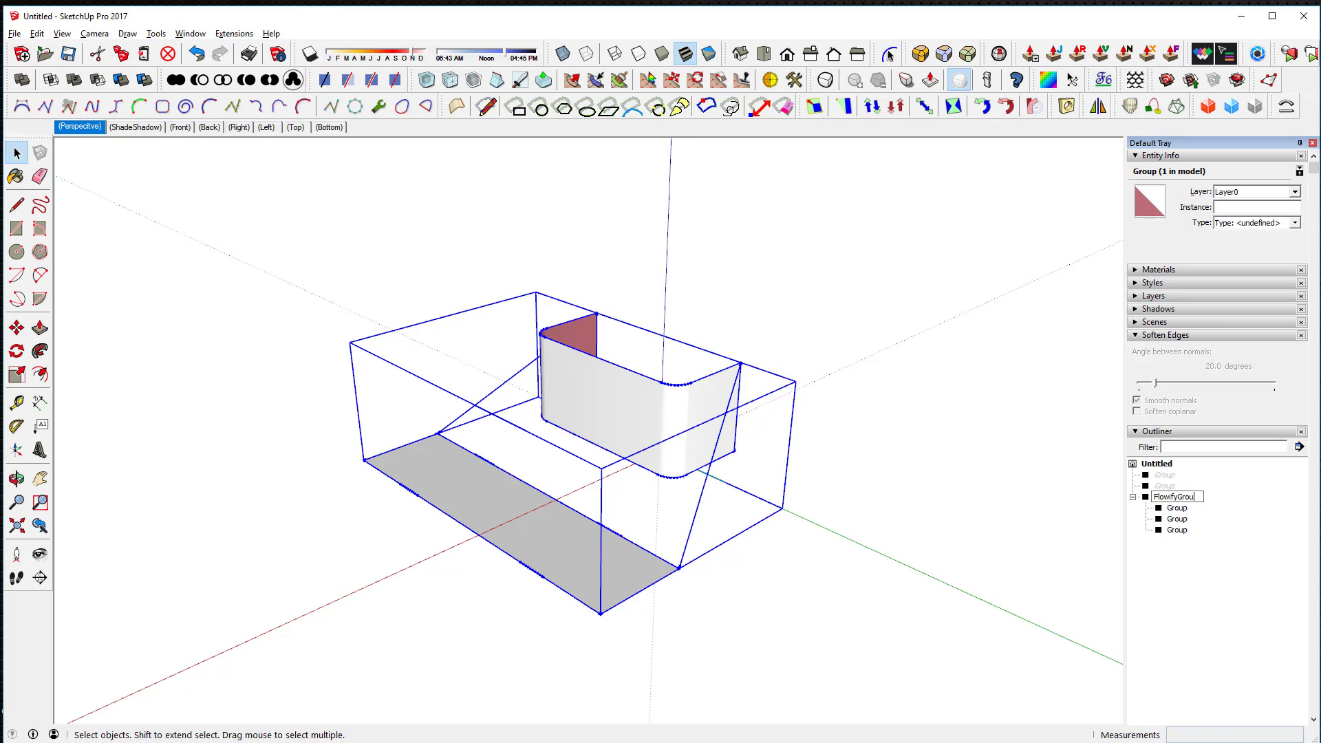
{"action": "key", "text": "Return"}
{"action": "scroll", "coordinate": [599, 563], "scroll_direction": "up", "scroll_amount": 2}
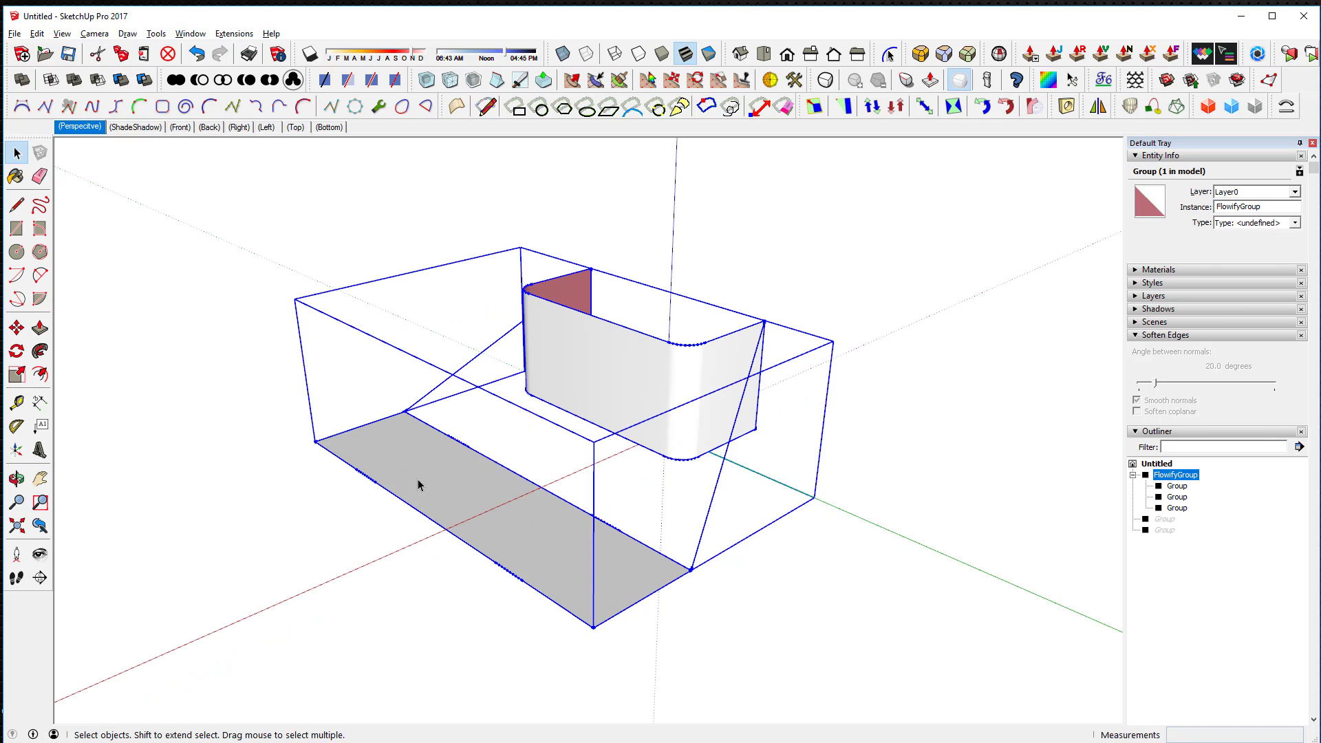
Trace the flattened strip with a rectangle about 105 by 406 cm and substitute it in FlowifyGroup as a group named 1poly.
{"action": "left_click", "coordinate": [17, 229]}
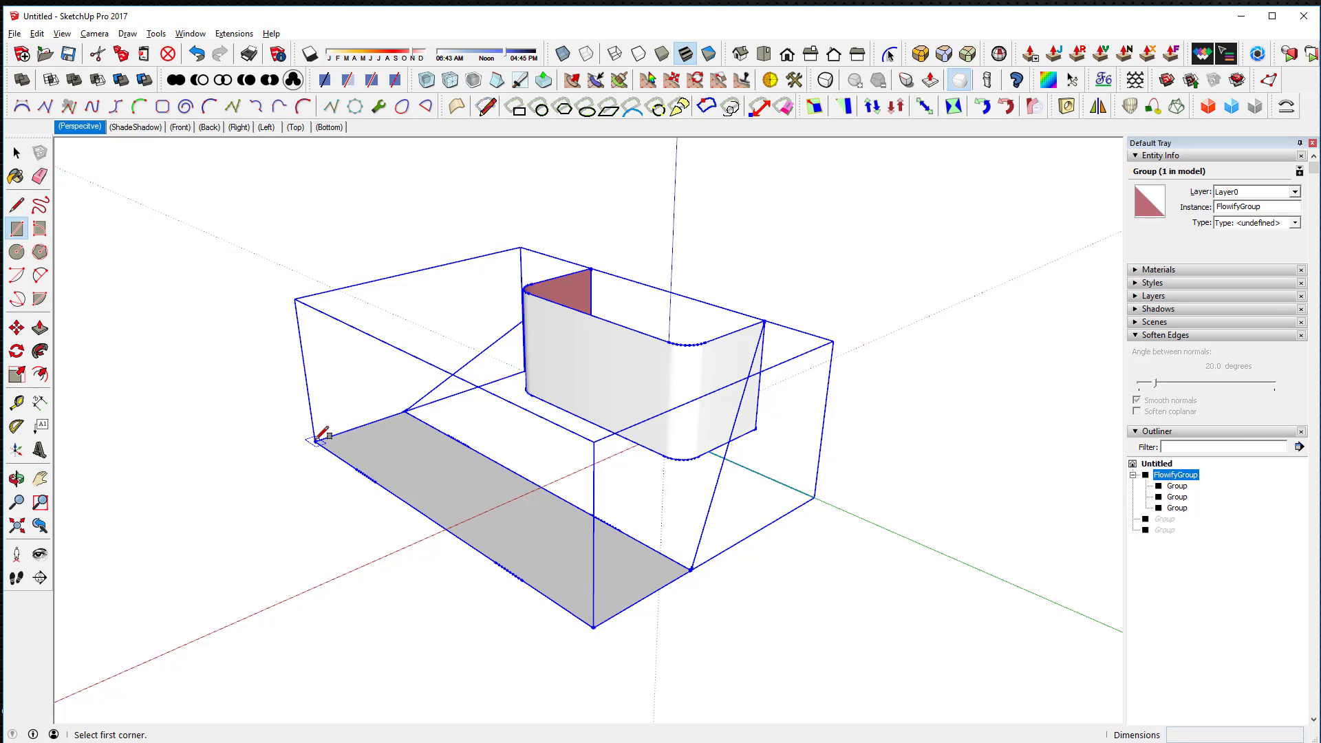
{"action": "left_click", "coordinate": [315, 441]}
{"action": "left_click", "coordinate": [690, 569]}
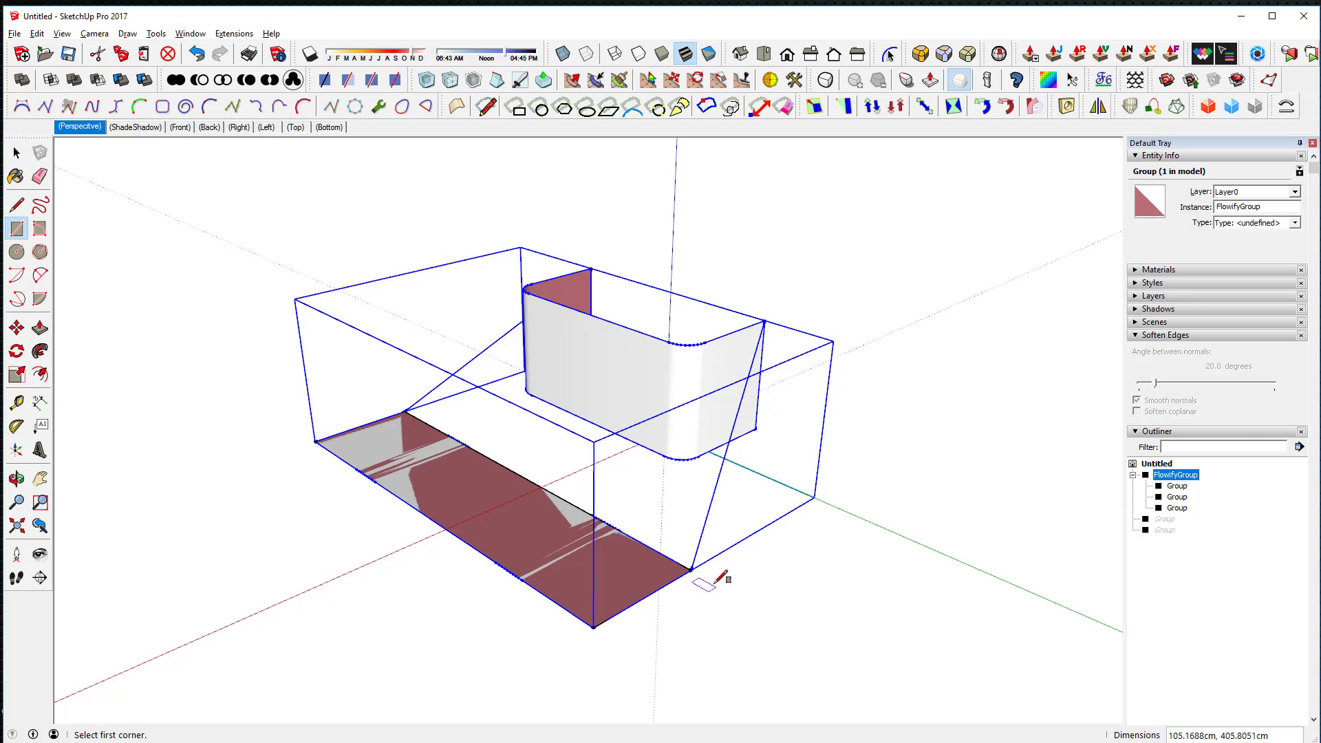
{"action": "key", "text": "space"}
{"action": "double_click", "coordinate": [464, 489]}
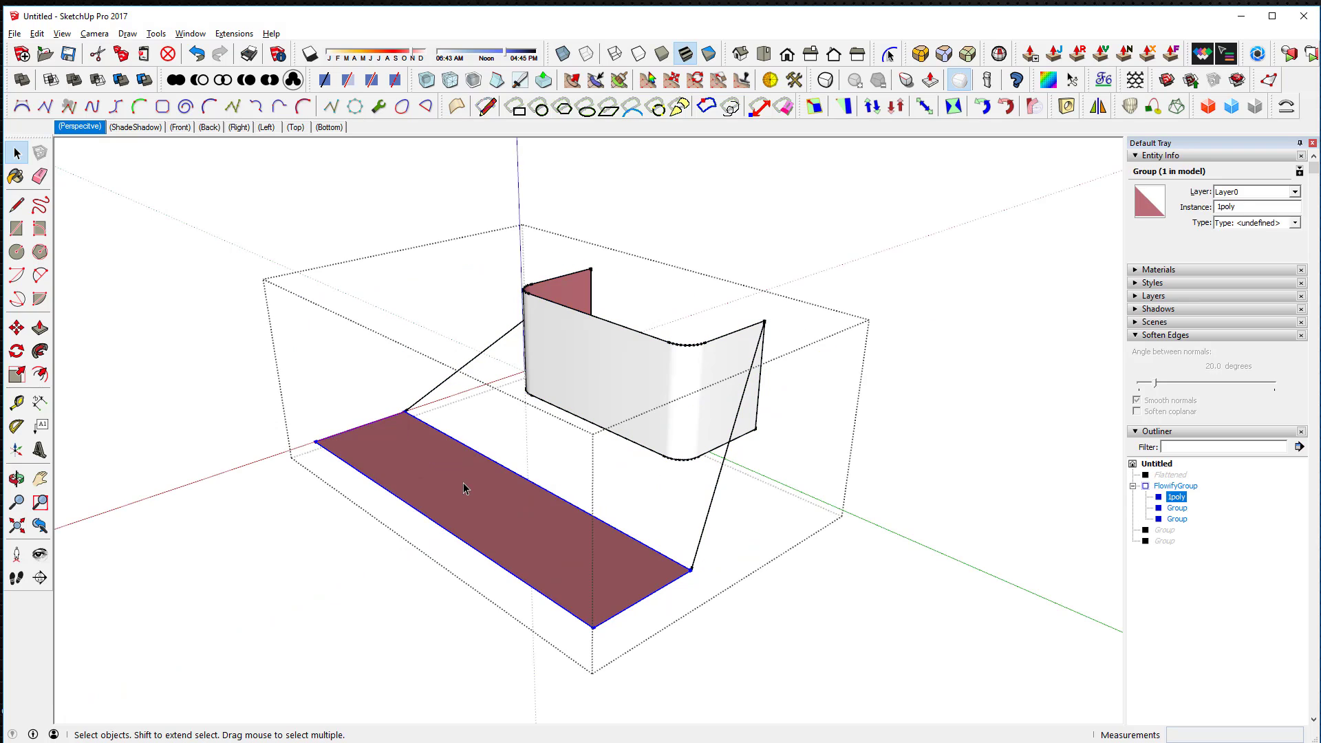
Reverse the strip face inside the 1poly group and leave group editing.
{"action": "double_click", "coordinate": [464, 487]}
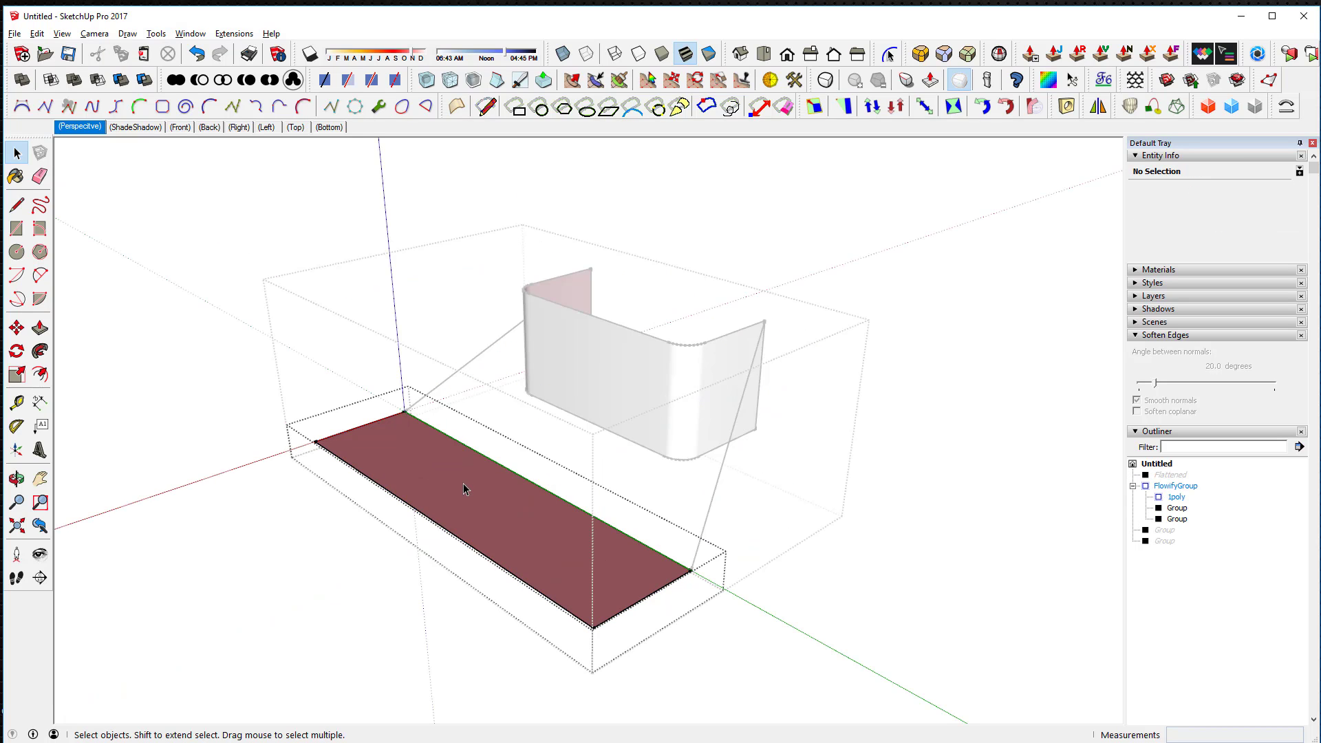
{"action": "left_click", "coordinate": [463, 483]}
{"action": "key", "text": "shift+r"}
{"action": "left_click", "coordinate": [885, 516]}
{"action": "left_click", "coordinate": [885, 516]}
Run Flowify's Impose Grid on FlowifyGroup and clear the selection.
{"action": "left_click", "coordinate": [625, 357]}
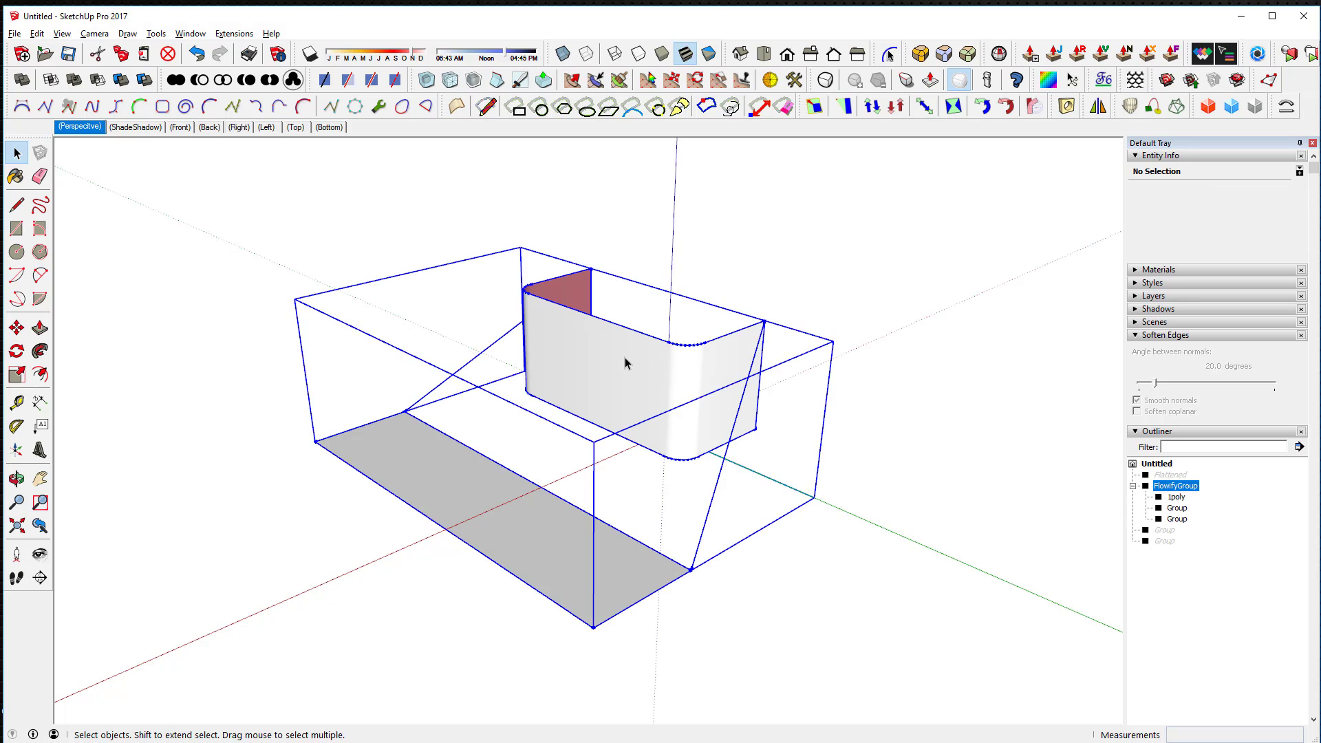
{"action": "left_click", "coordinate": [286, 44]}
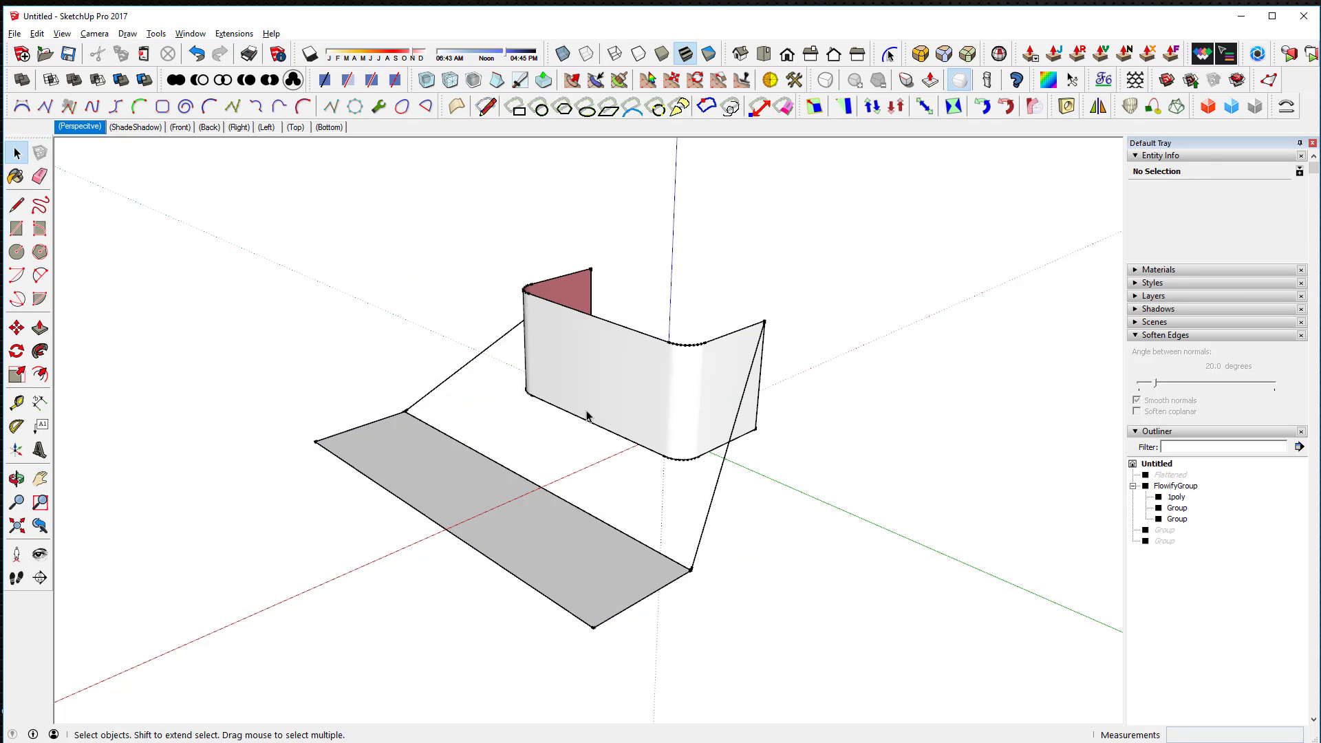
{"action": "left_click", "coordinate": [602, 398]}
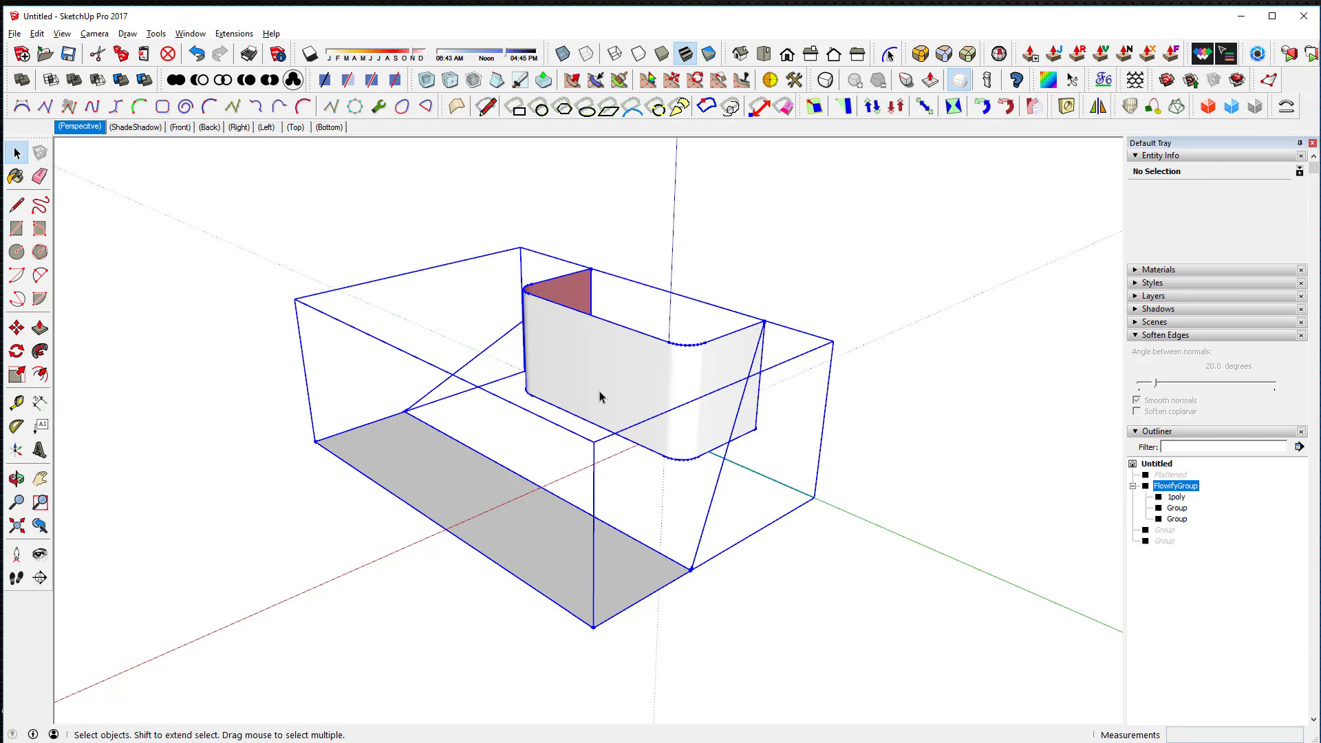
{"action": "left_click", "coordinate": [240, 37]}
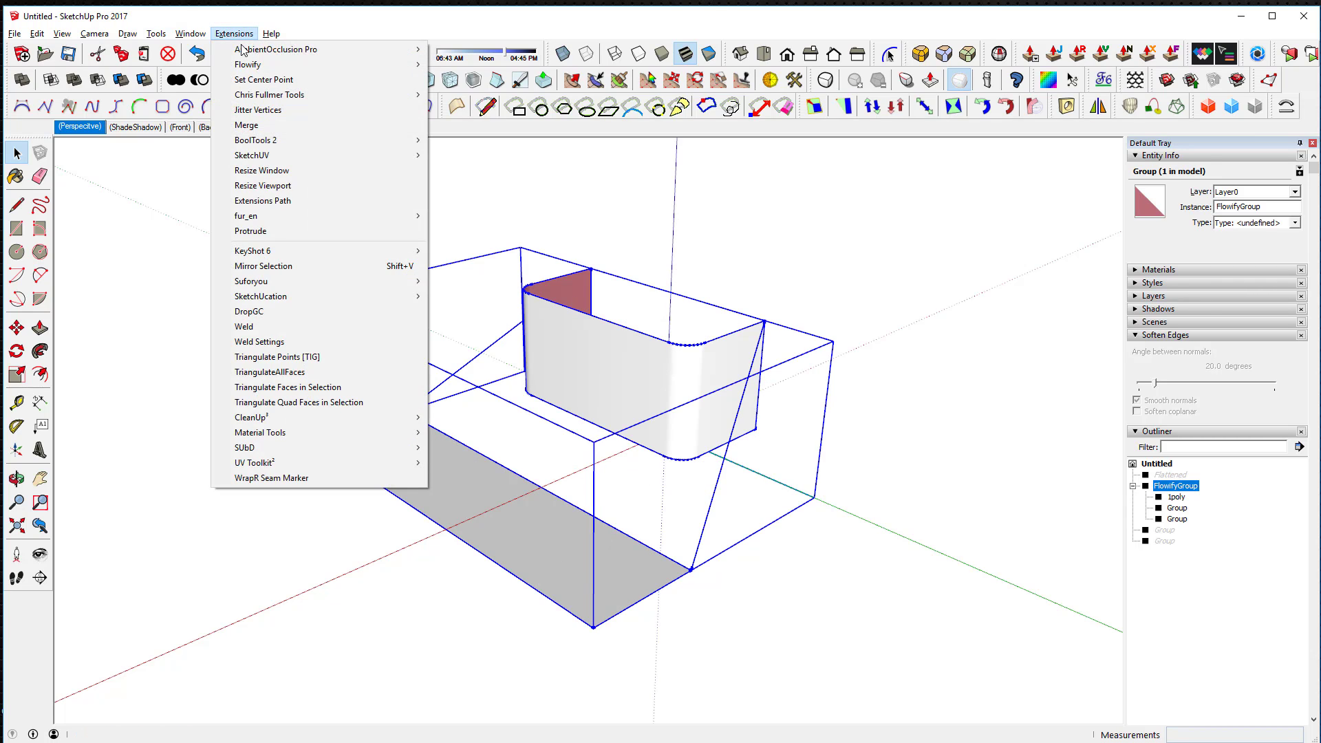
{"action": "mouse_move", "coordinate": [371, 64]}
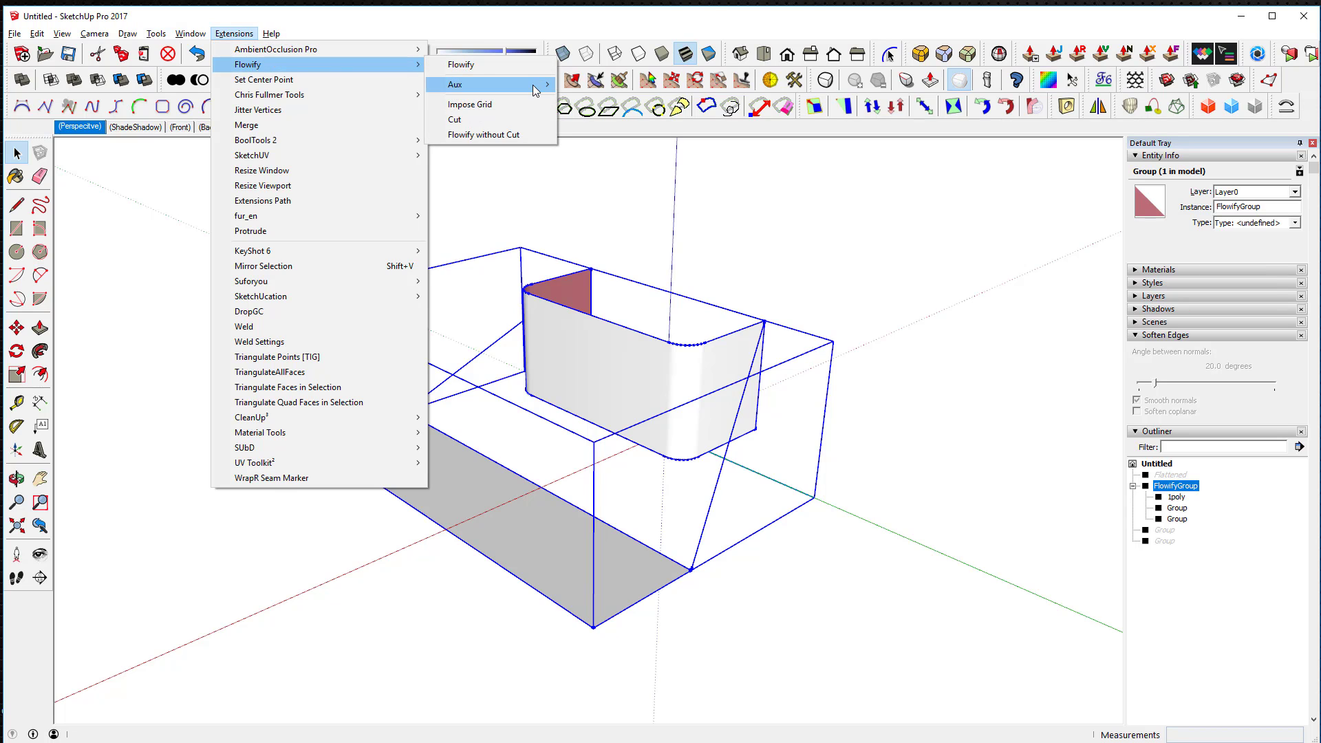
{"action": "left_click", "coordinate": [519, 106]}
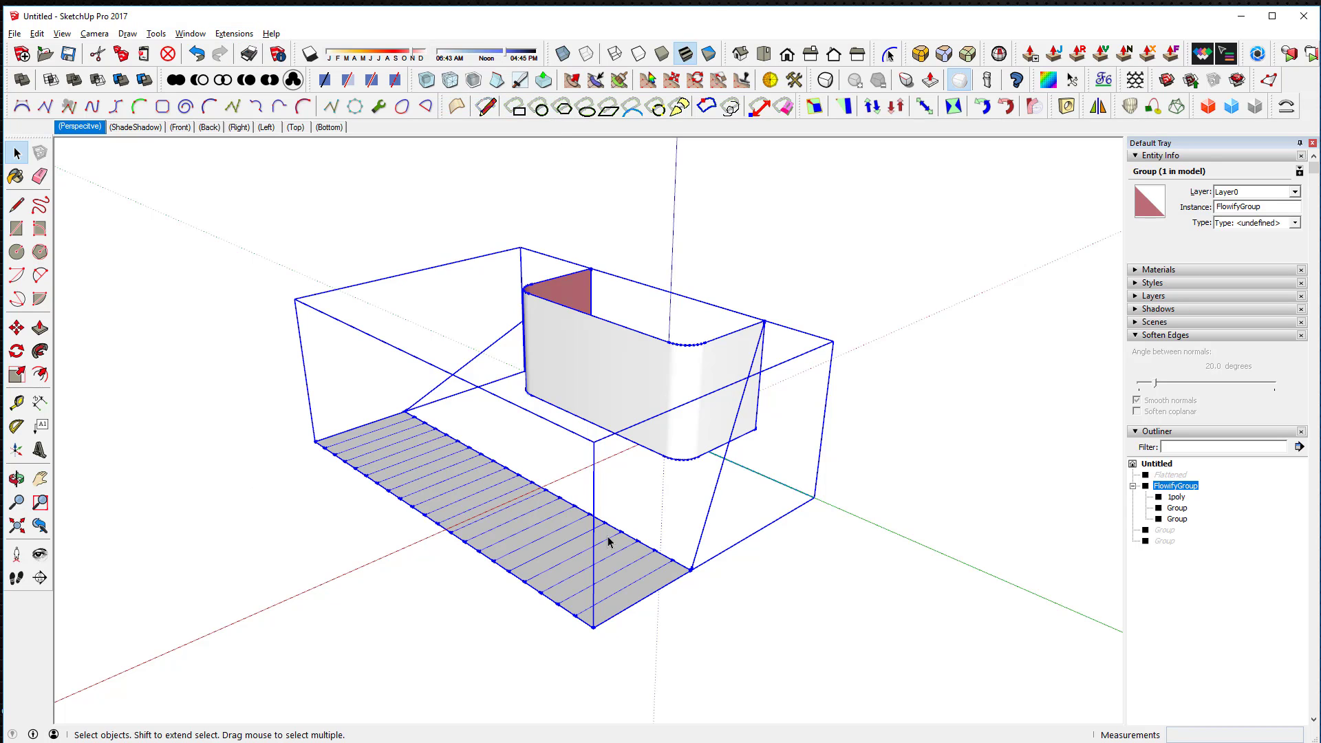
{"action": "left_click", "coordinate": [933, 337]}
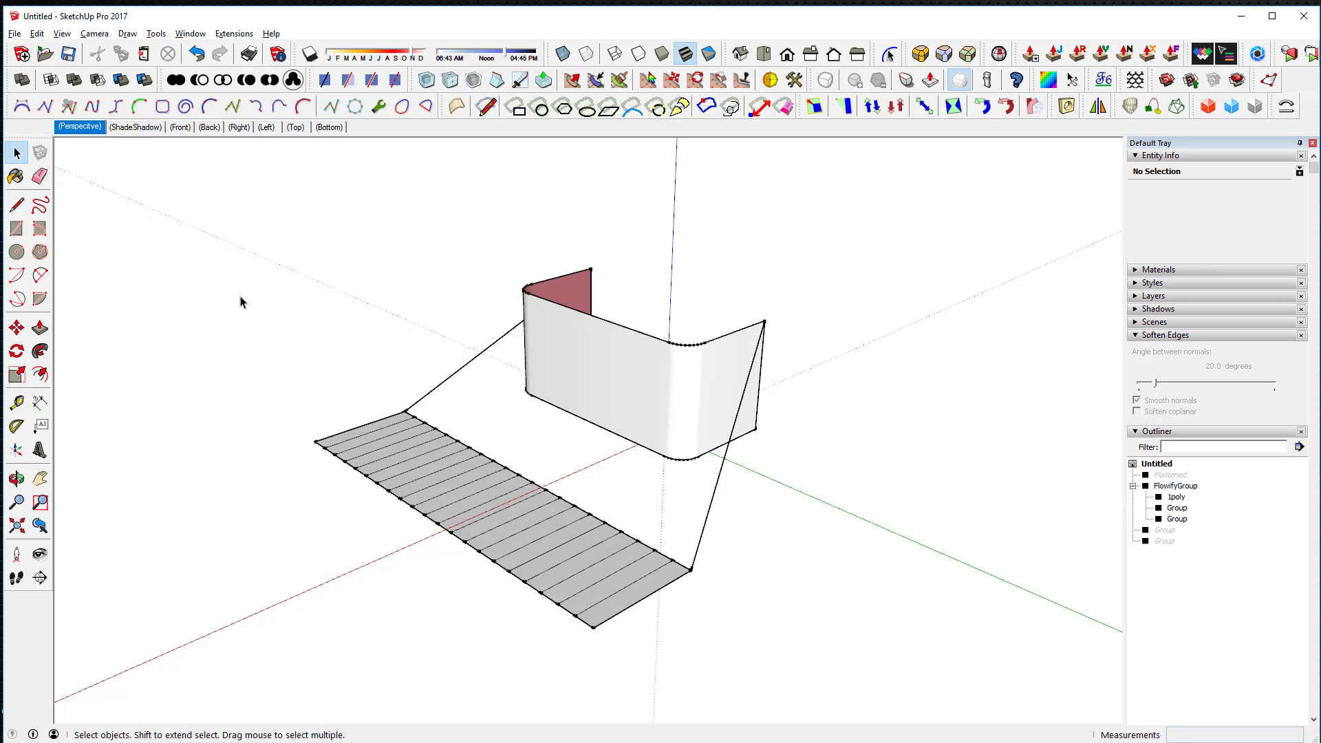
Draw a rectangle corner to corner over the gridded strip and extrude it up about 10.9 cm into a slab.
{"action": "key", "text": "r"}
{"action": "left_click", "coordinate": [314, 440]}
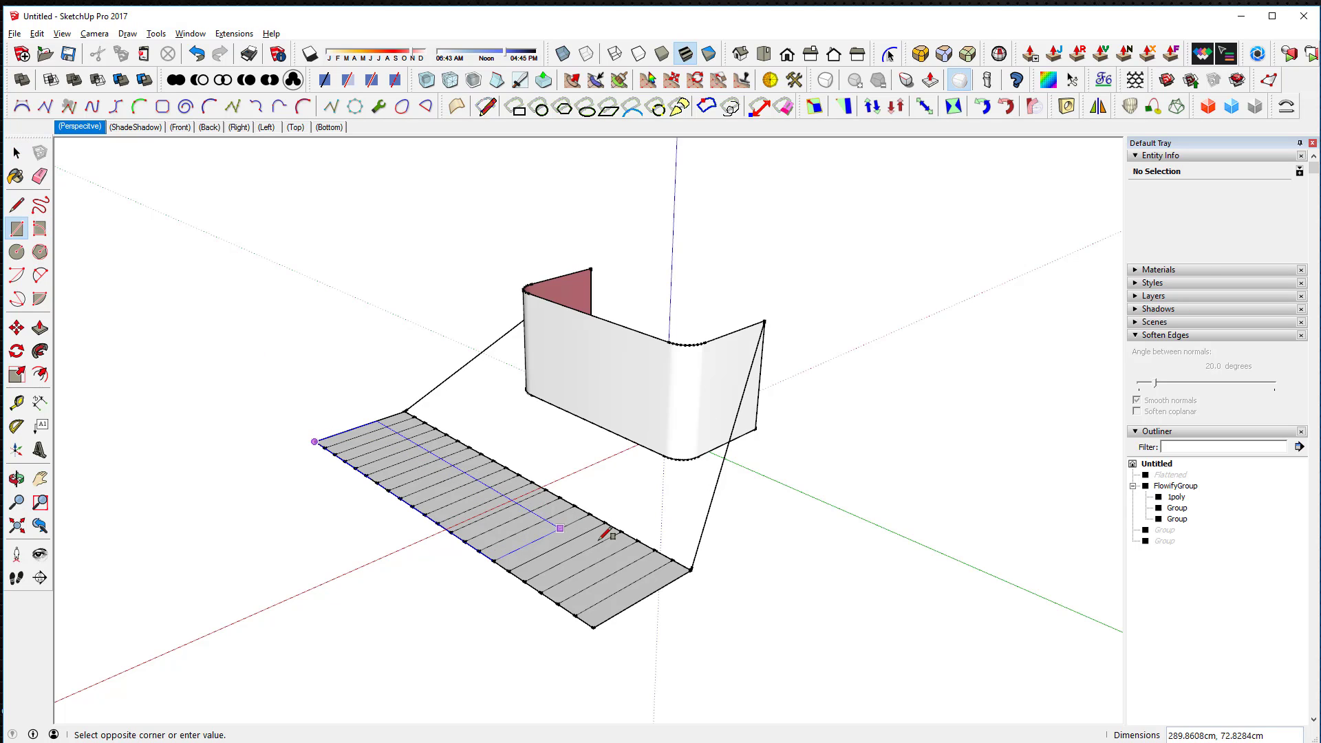
{"action": "left_click", "coordinate": [691, 569]}
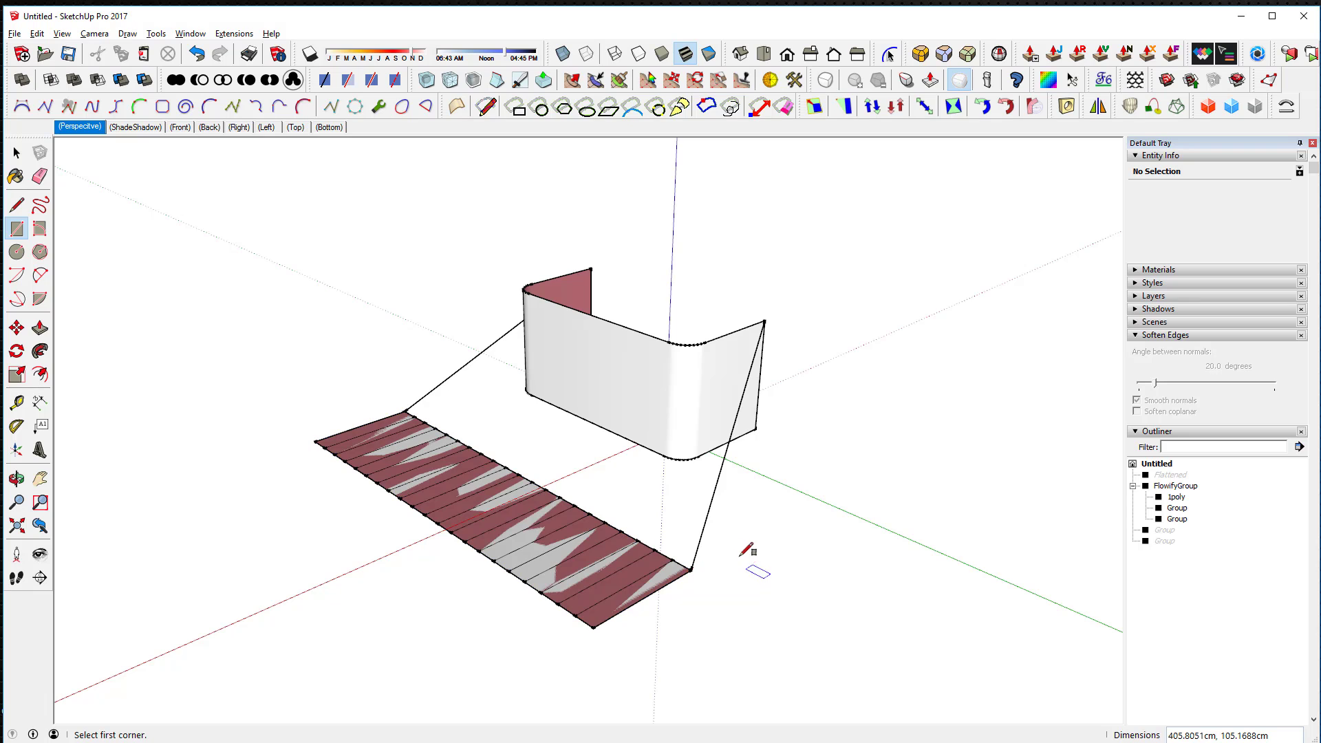
{"action": "key", "text": "p"}
{"action": "left_click", "coordinate": [612, 576]}
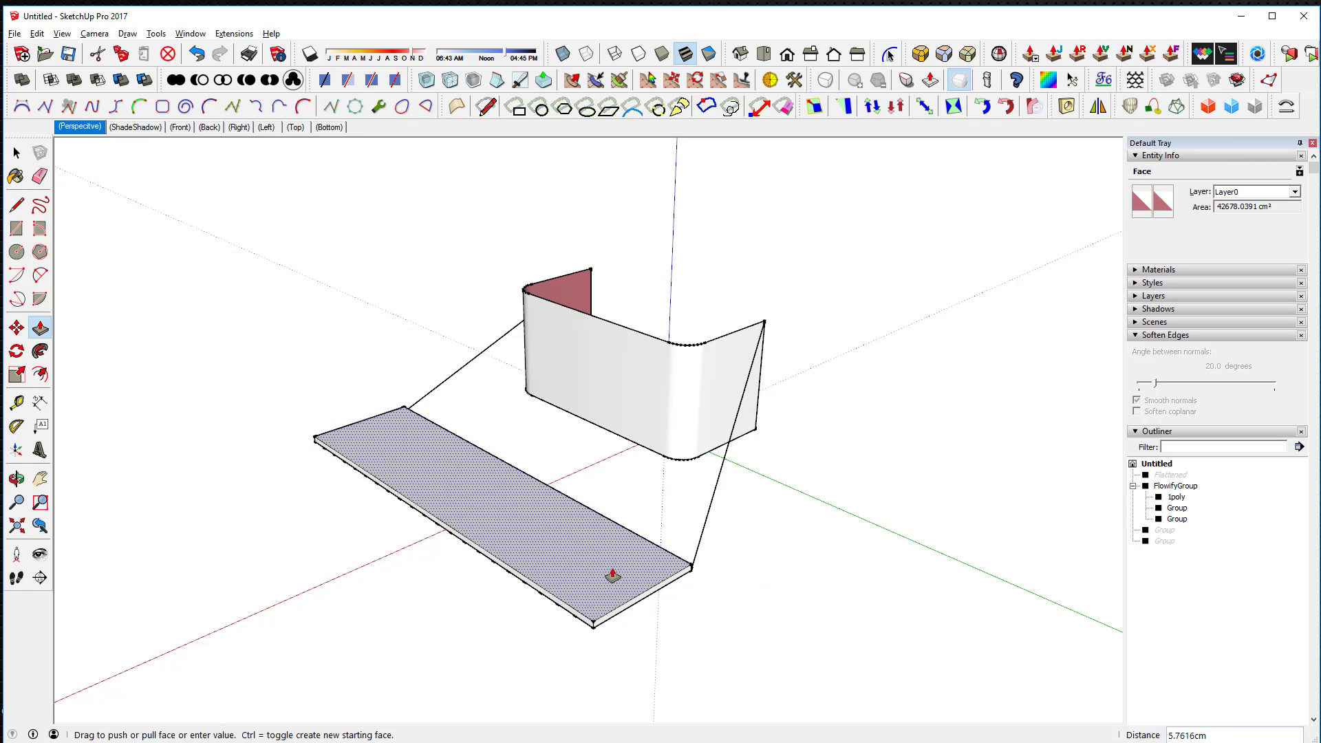
{"action": "left_click", "coordinate": [602, 563]}
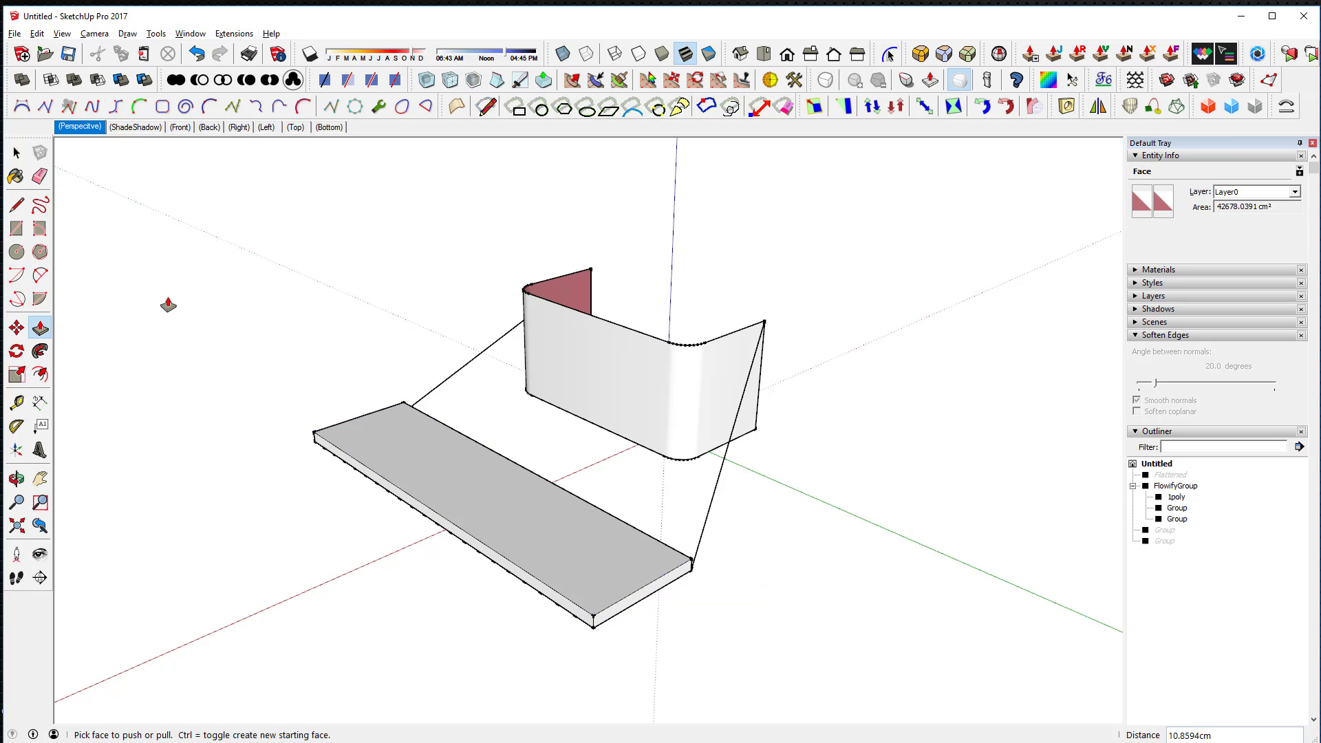
Select all connected geometry of the slab and make it a group.
{"action": "scroll", "coordinate": [385, 448], "scroll_direction": "up", "scroll_amount": 2}
{"action": "key", "text": "space"}
{"action": "triple_click", "coordinate": [360, 426]}
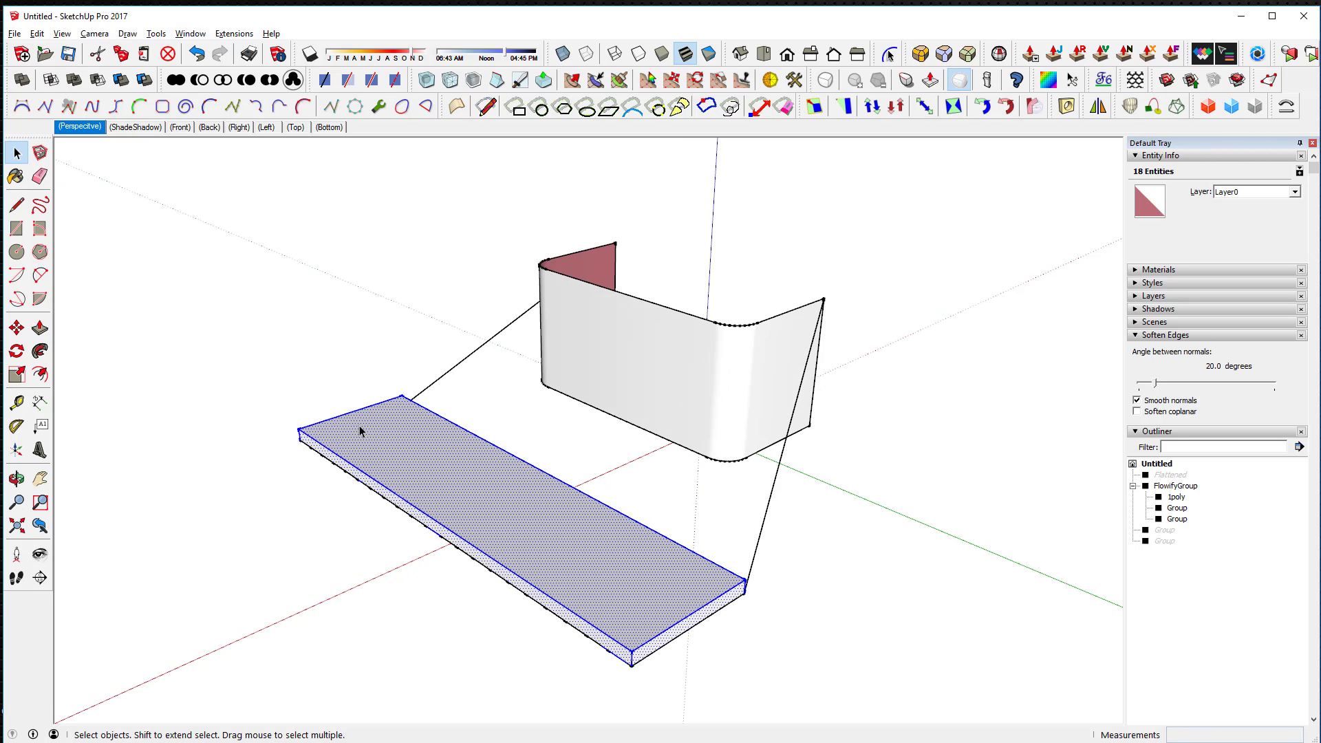
{"action": "key", "text": "g"}
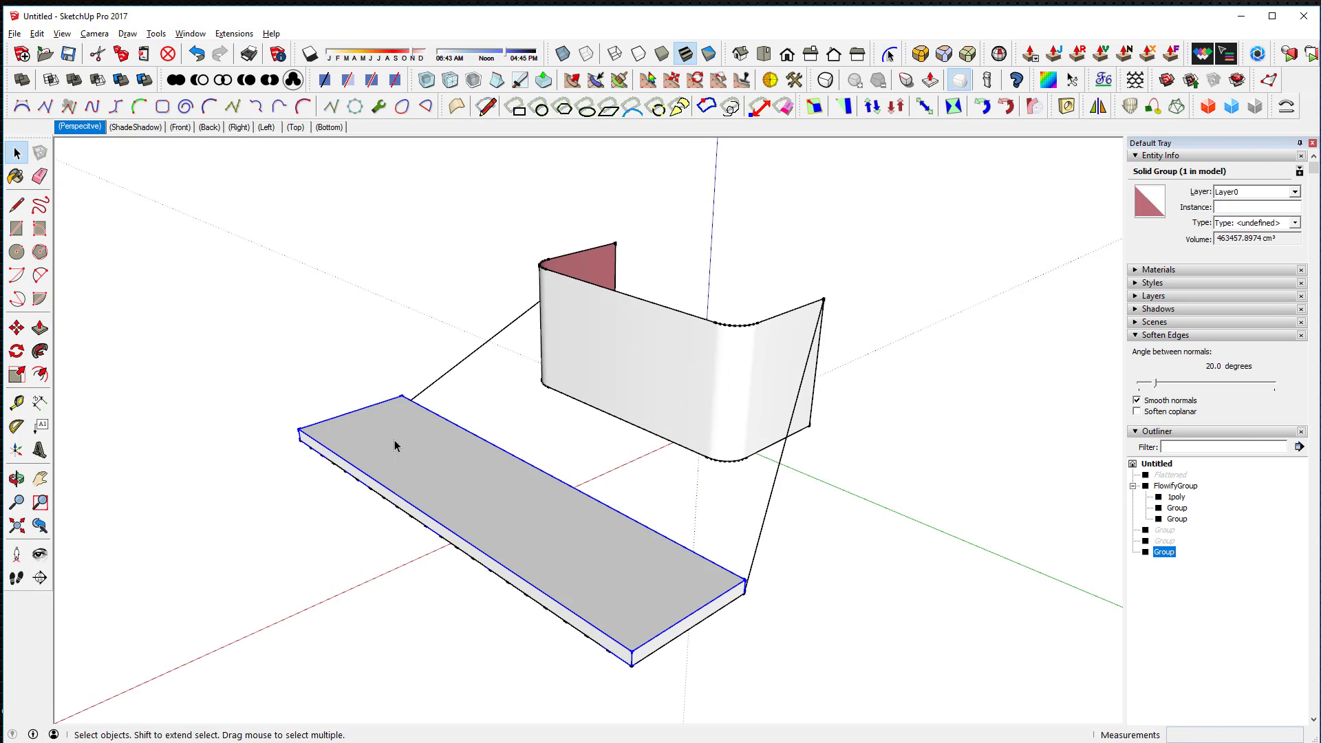
Draw a circle about 34 cm in radius at the midpoint of the slab's short upper edge and extrude it about 4 cm.
{"action": "left_click", "coordinate": [17, 252]}
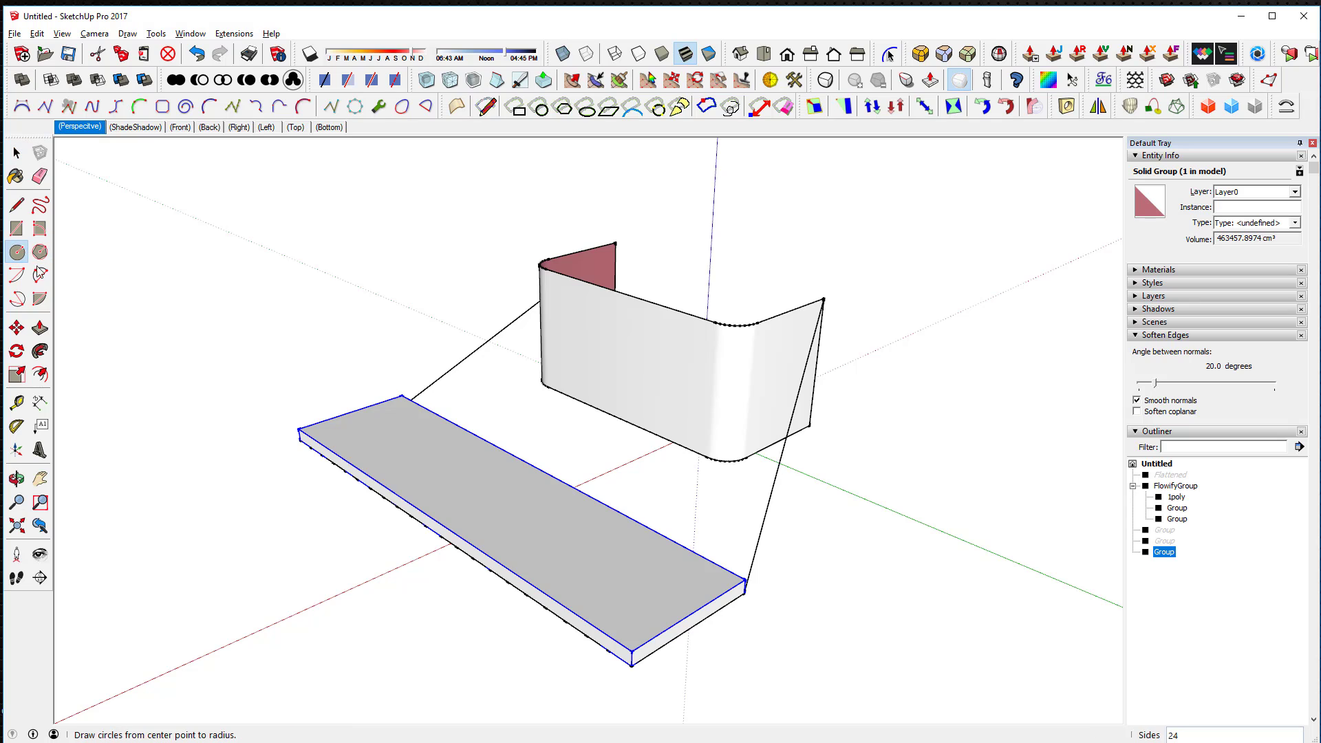
{"action": "left_click", "coordinate": [352, 412]}
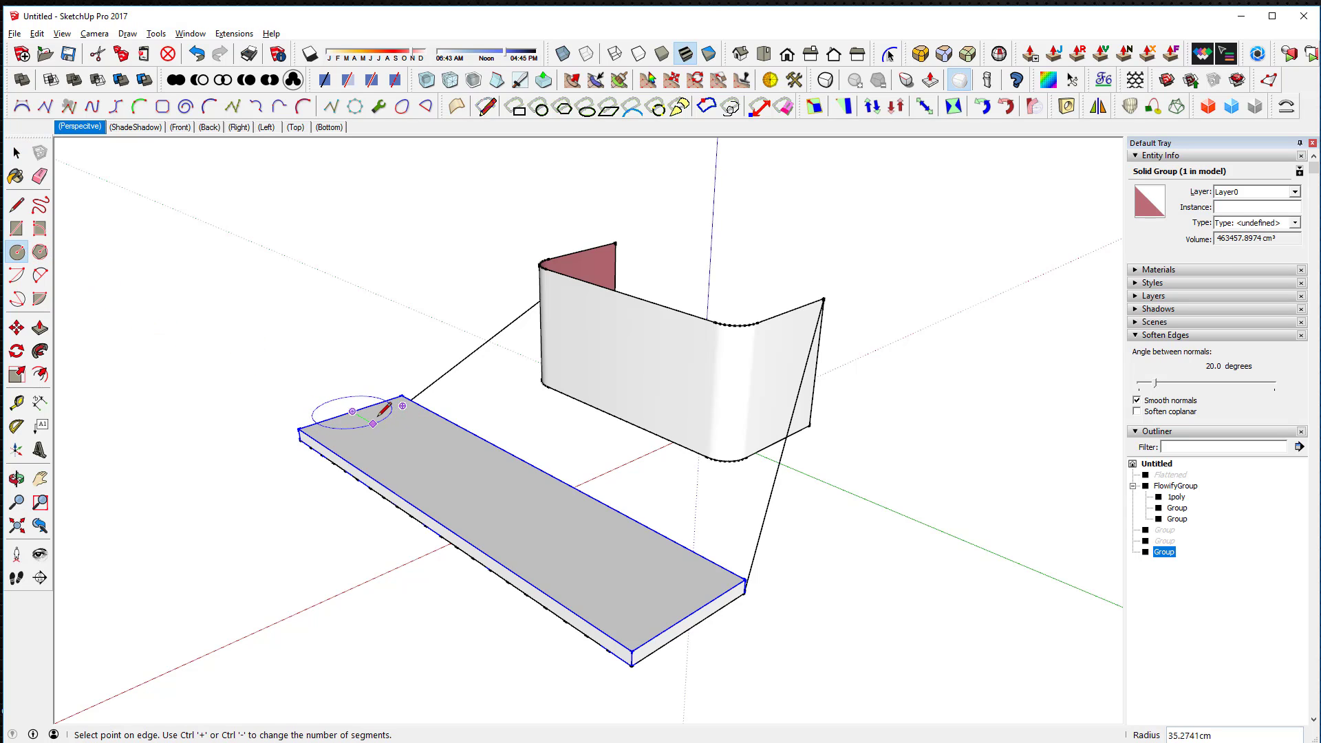
{"action": "left_click", "coordinate": [380, 414]}
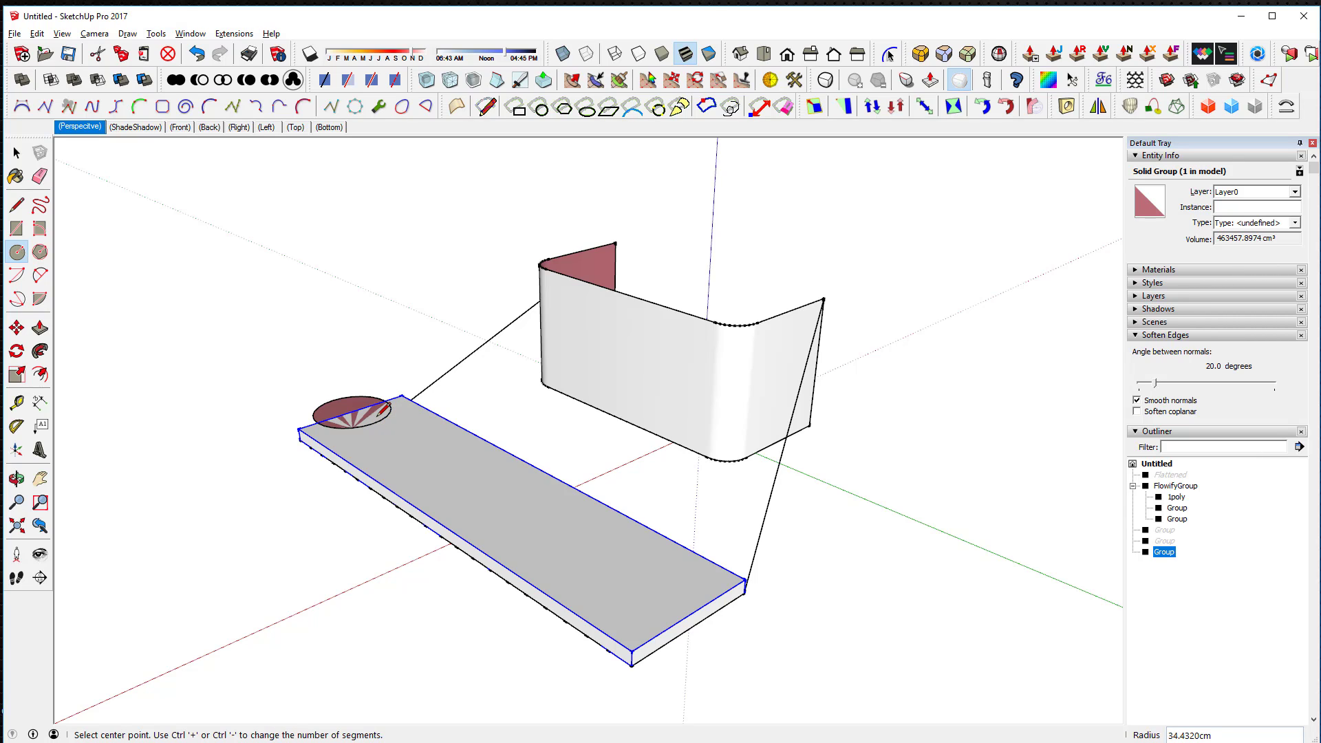
{"action": "key", "text": "p"}
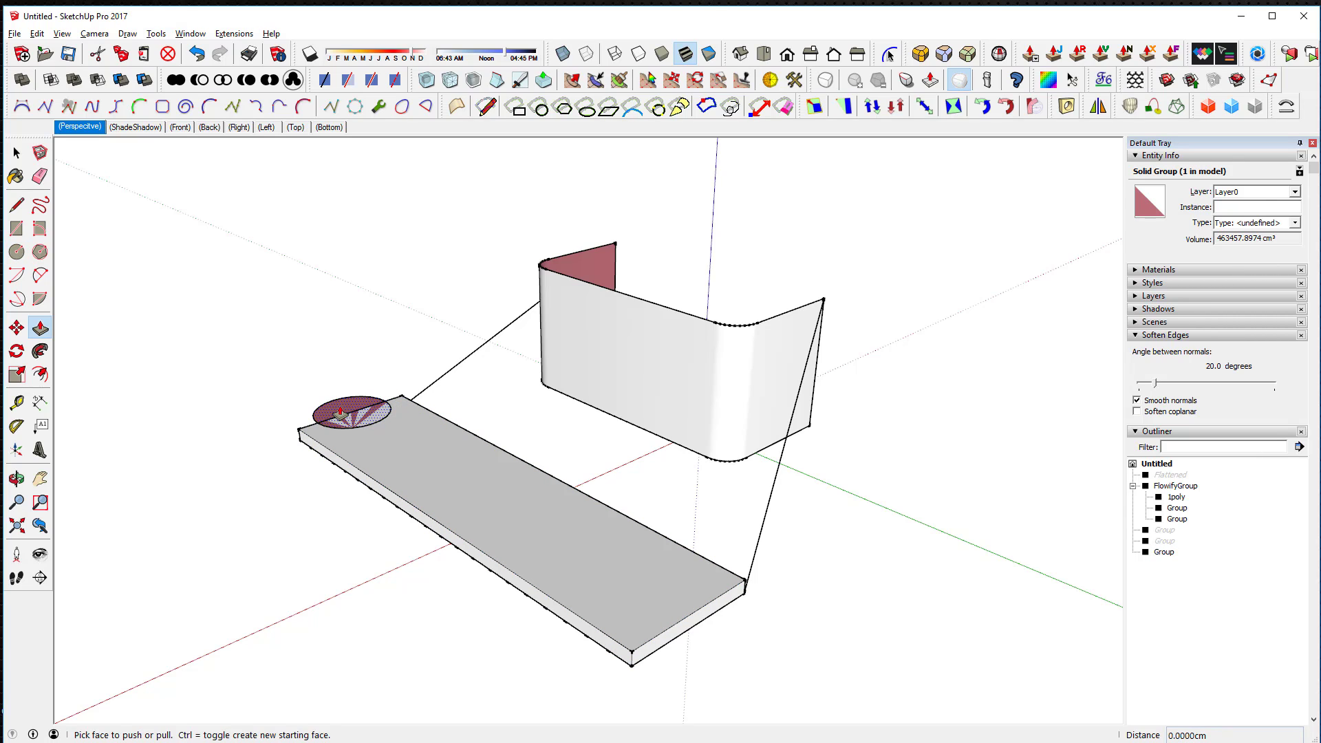
{"action": "left_click", "coordinate": [340, 416]}
{"action": "key", "text": "o"}
{"action": "left_click_drag", "start_coordinate": [339, 416], "coordinate": [374, 443]}
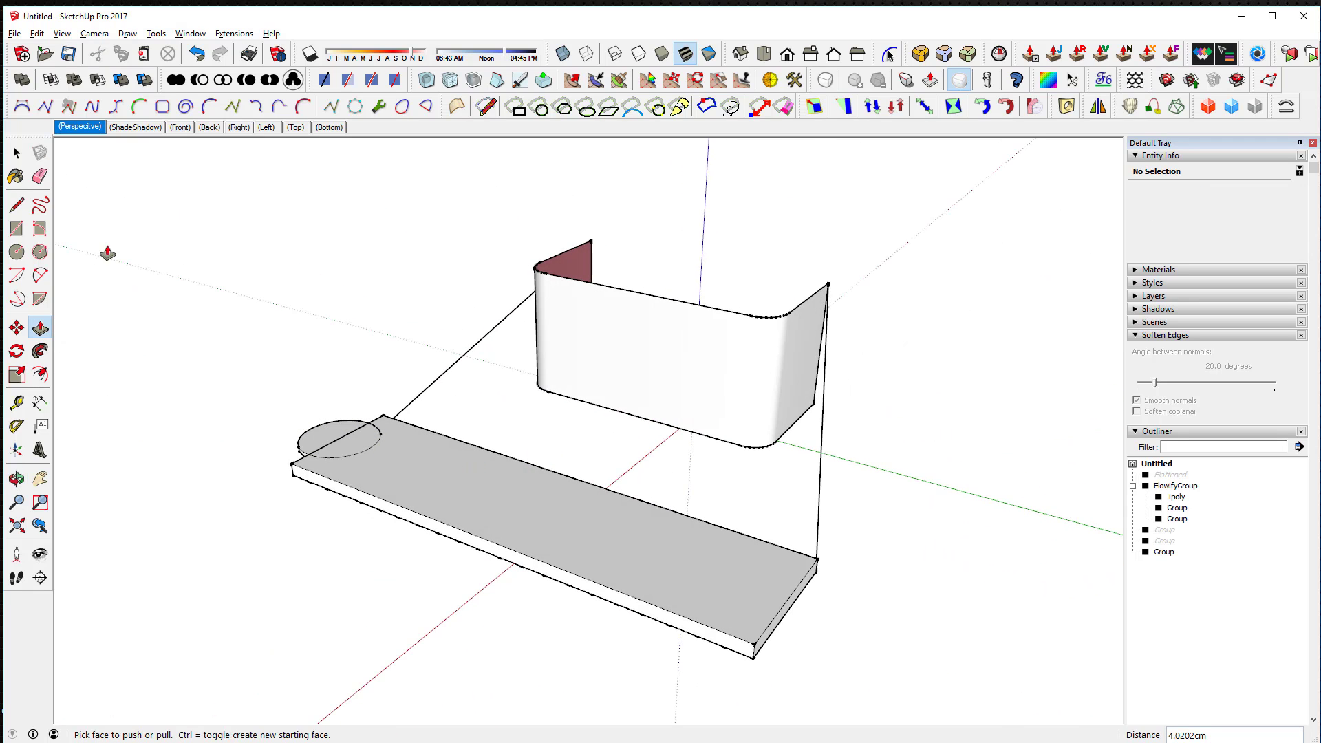
Select the whole extruded disc and make it a group.
{"action": "key", "text": "space"}
{"action": "triple_click", "coordinate": [330, 436]}
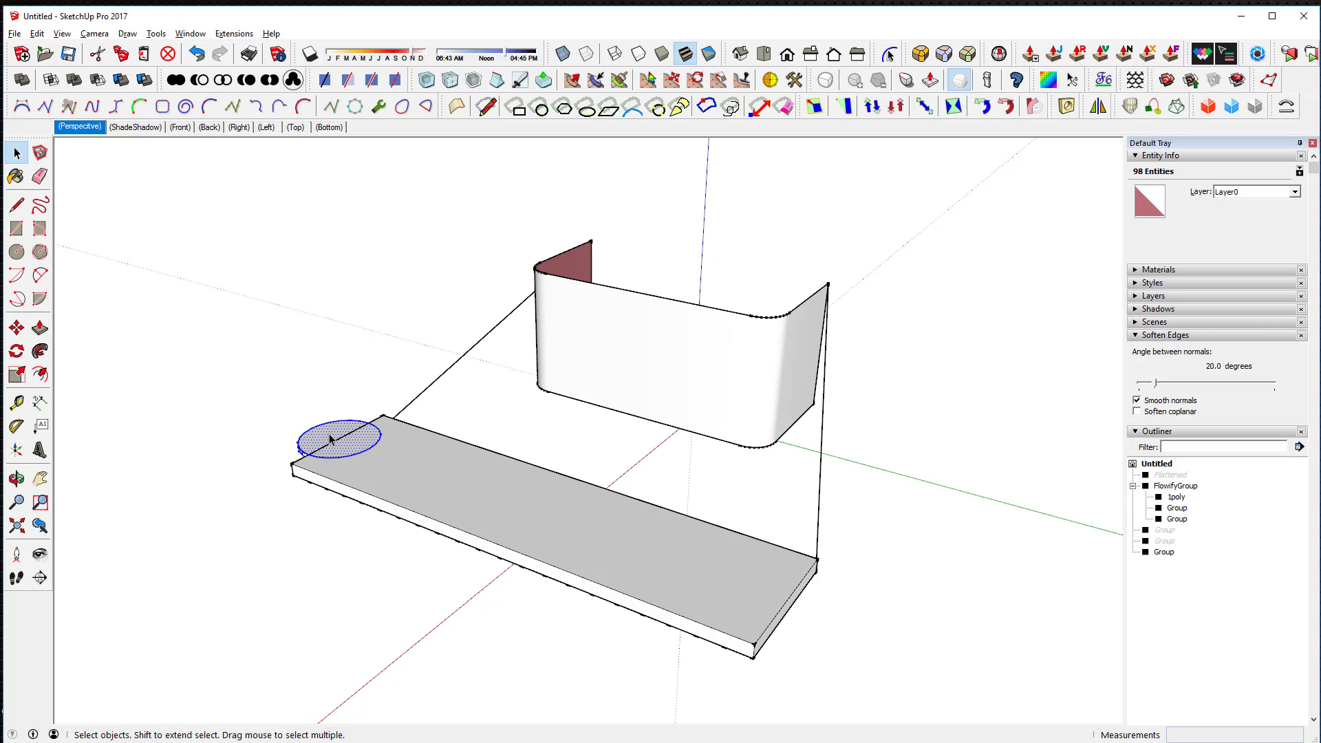
{"action": "key", "text": "ctrl+g"}
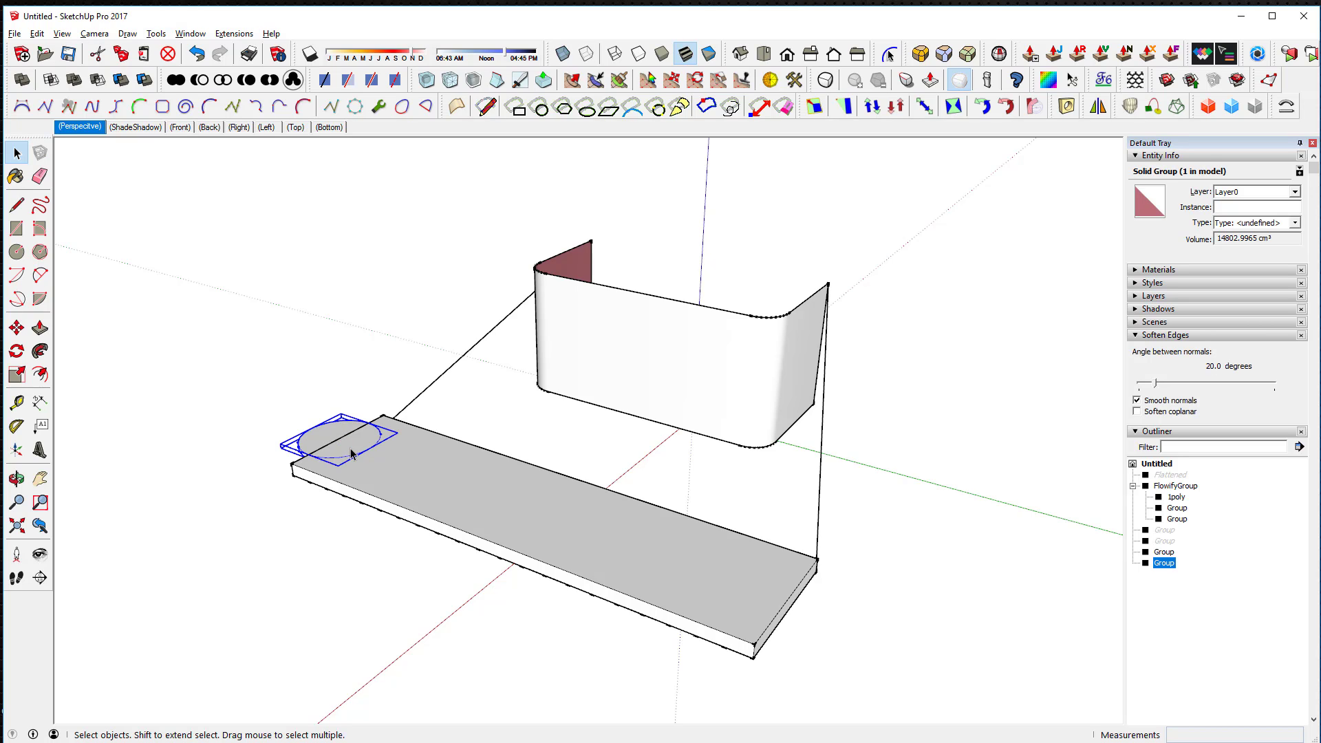
Copy the disc group about 406 cm along the slab to the midpoint of the opposite short edge.
{"action": "key", "text": "m"}
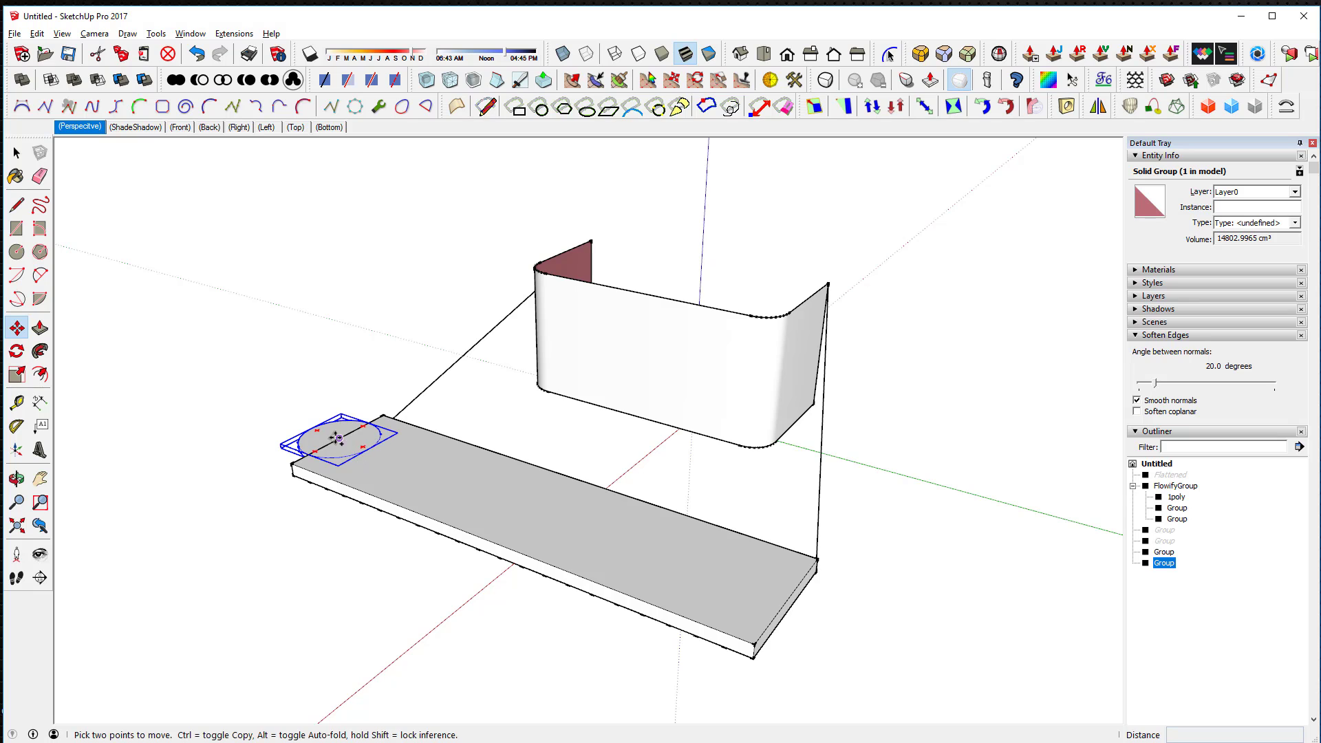
{"action": "left_click", "coordinate": [339, 437]}
{"action": "key", "text": "ctrl"}
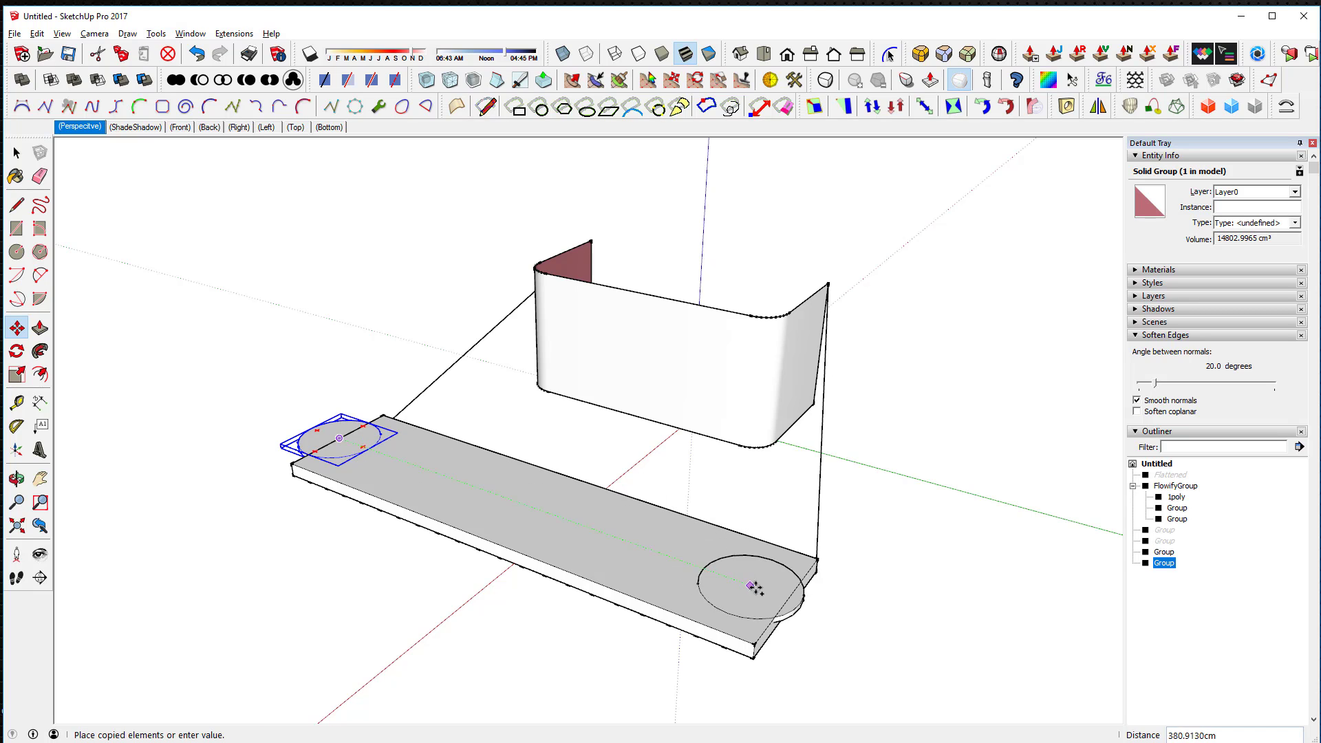
{"action": "left_click", "coordinate": [786, 597]}
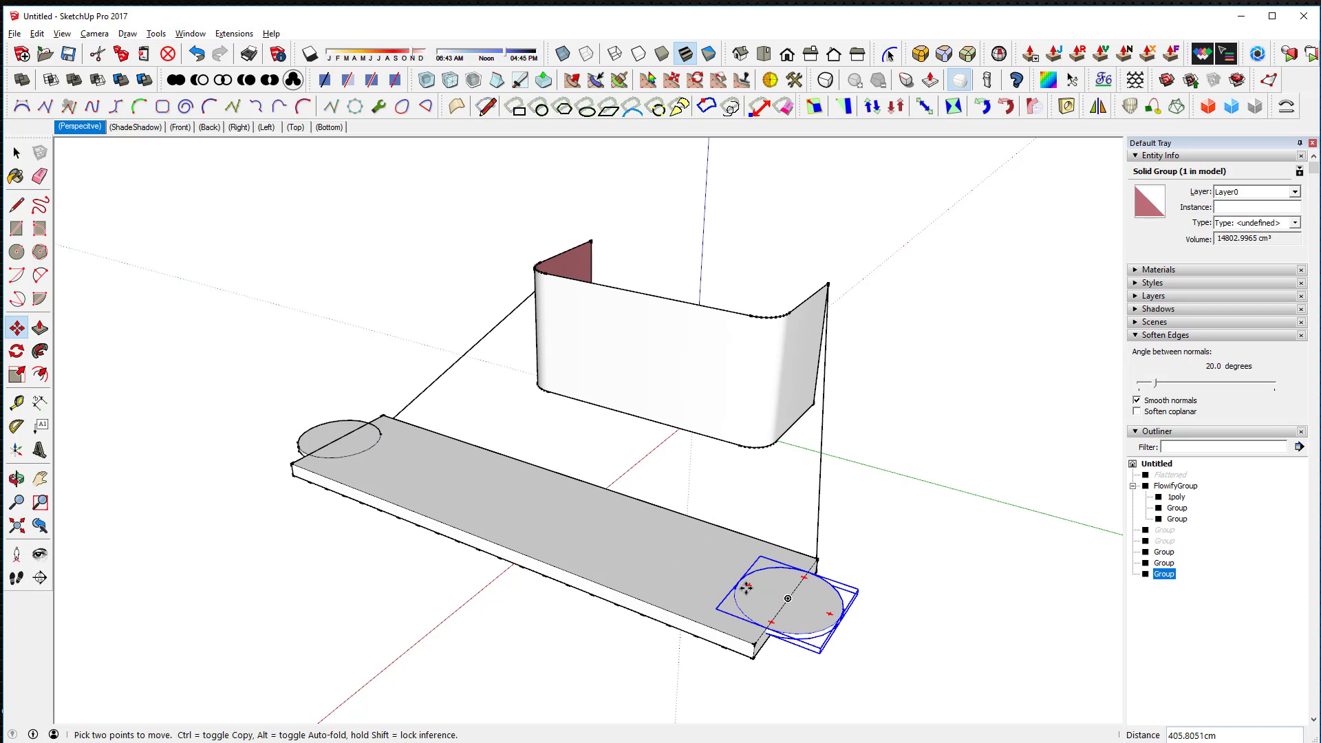
Divide the distance between the two end discs into 5 equal intervals filled with copies.
{"action": "type", "text": "/6"}
{"action": "key", "text": "BackSpace"}
{"action": "type", "text": "4"}
{"action": "key", "text": "Return"}
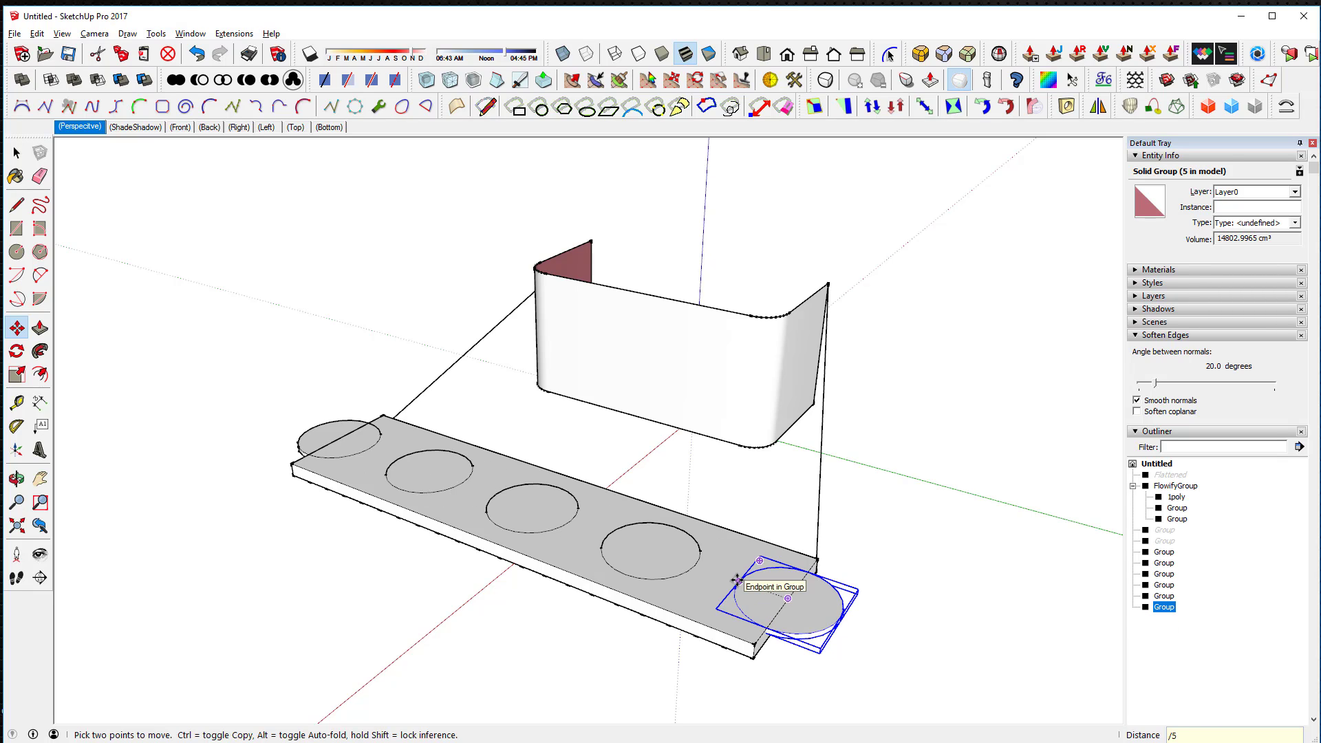
{"action": "type", "text": "5"}
{"action": "key", "text": "Return"}
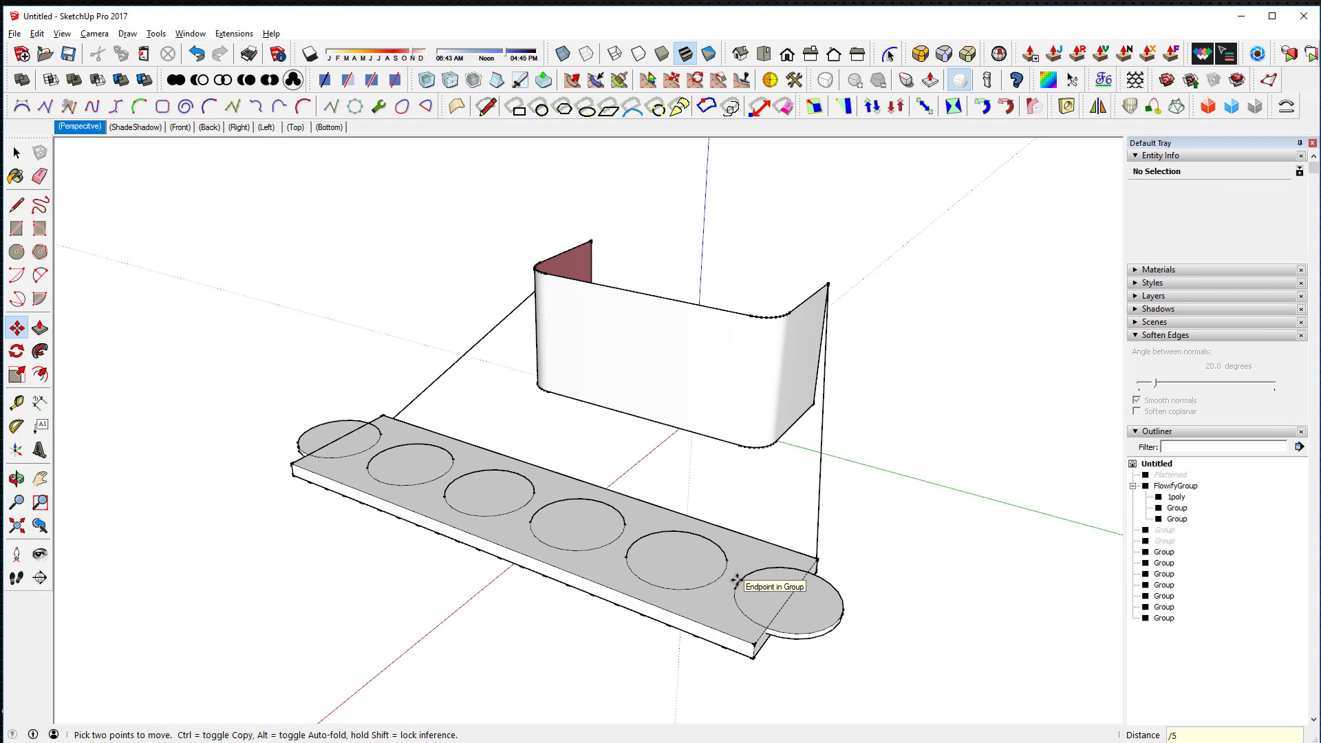
Select all six discs along the slab and combine them into a single group.
{"action": "left_click", "coordinate": [16, 152]}
{"action": "left_click", "coordinate": [333, 429]}
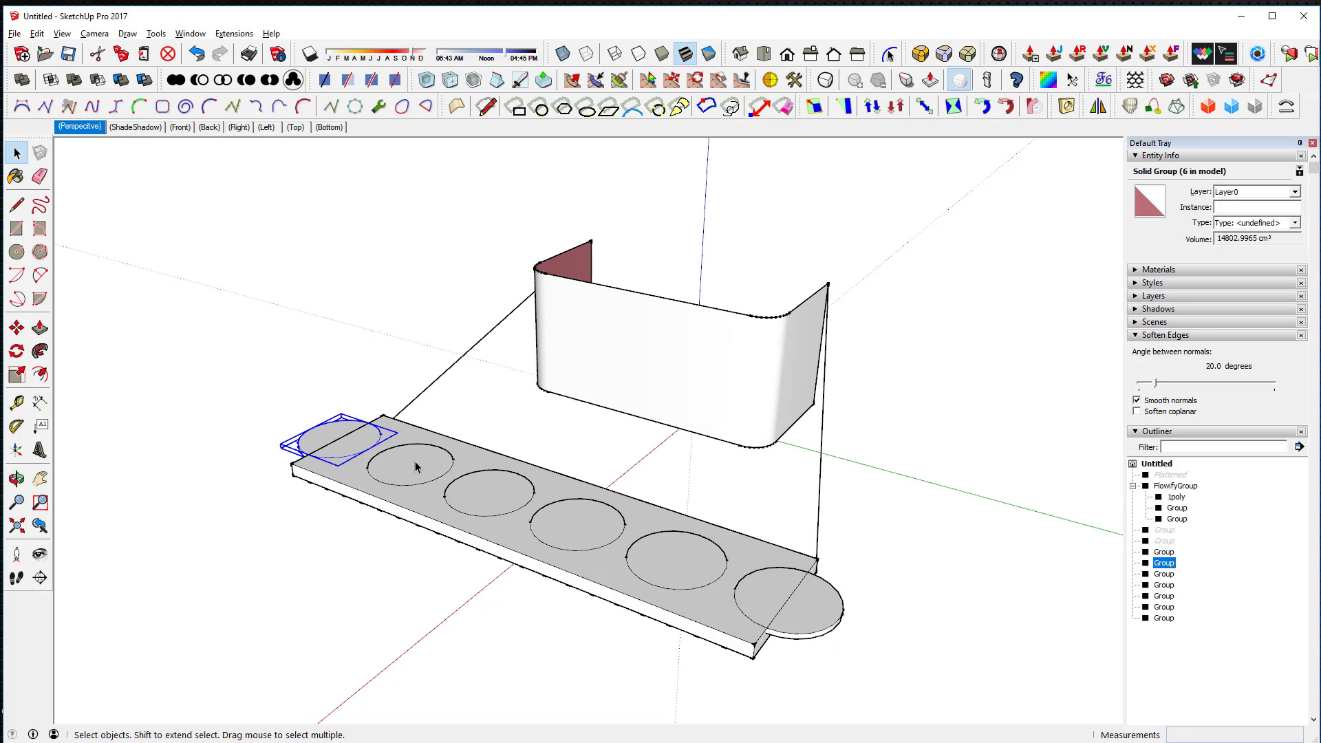
{"action": "left_click", "coordinate": [415, 467], "text": "shift"}
{"action": "left_click", "coordinate": [490, 487], "text": "shift"}
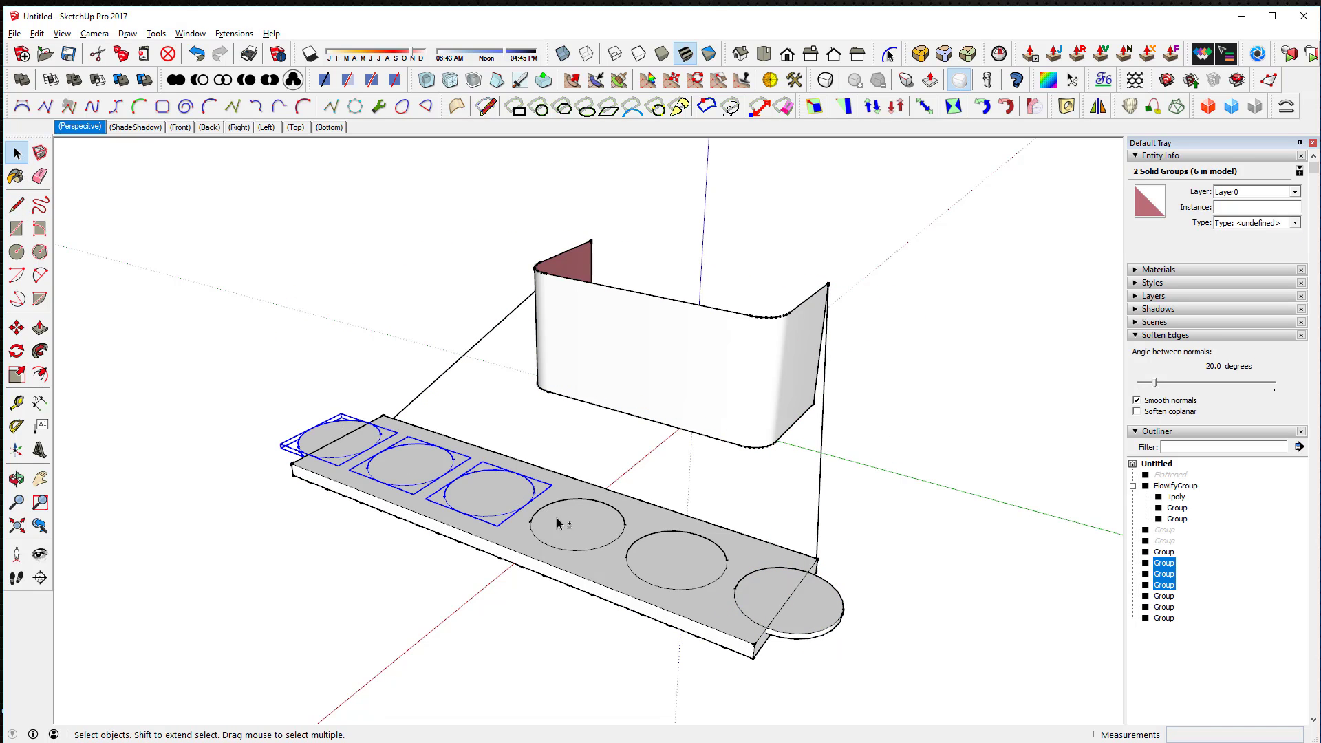
{"action": "left_click", "coordinate": [606, 534], "text": "shift"}
{"action": "left_click", "coordinate": [660, 553], "text": "shift"}
{"action": "left_click", "coordinate": [765, 599], "text": "shift"}
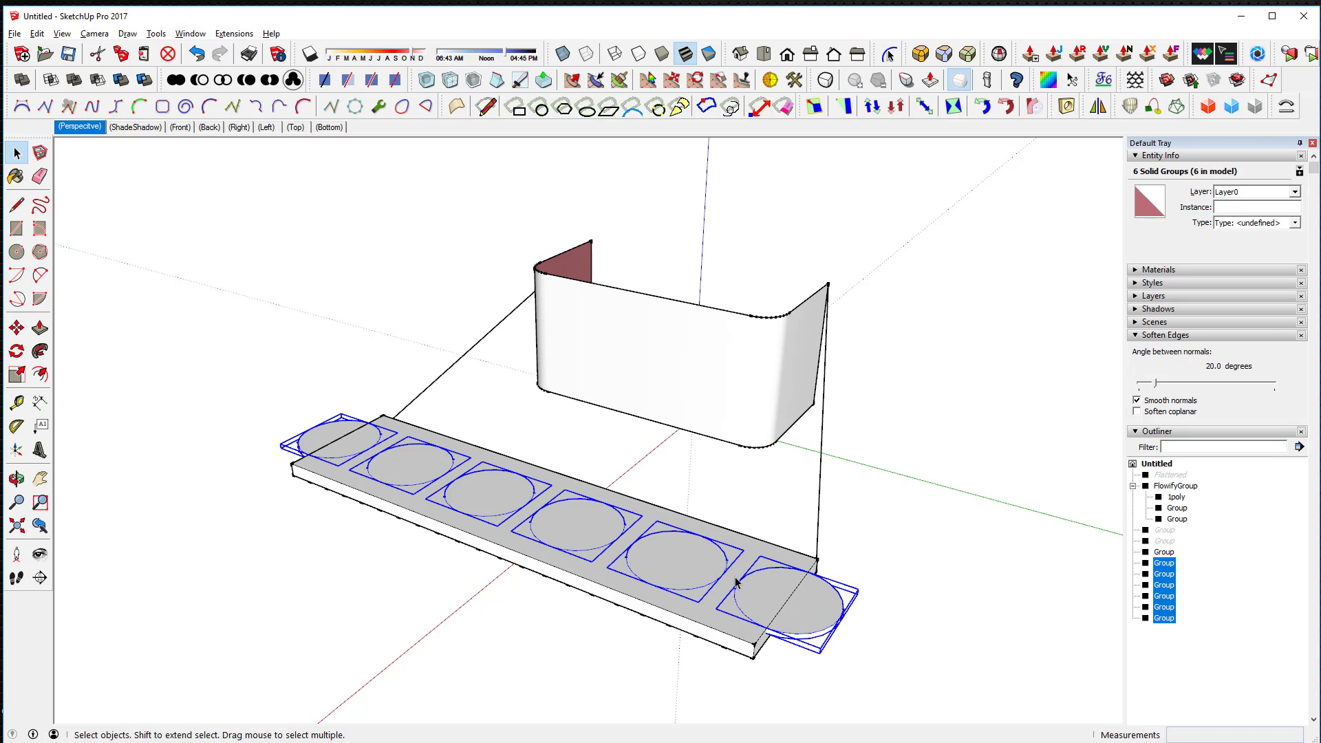
{"action": "key", "text": "ctrl+g"}
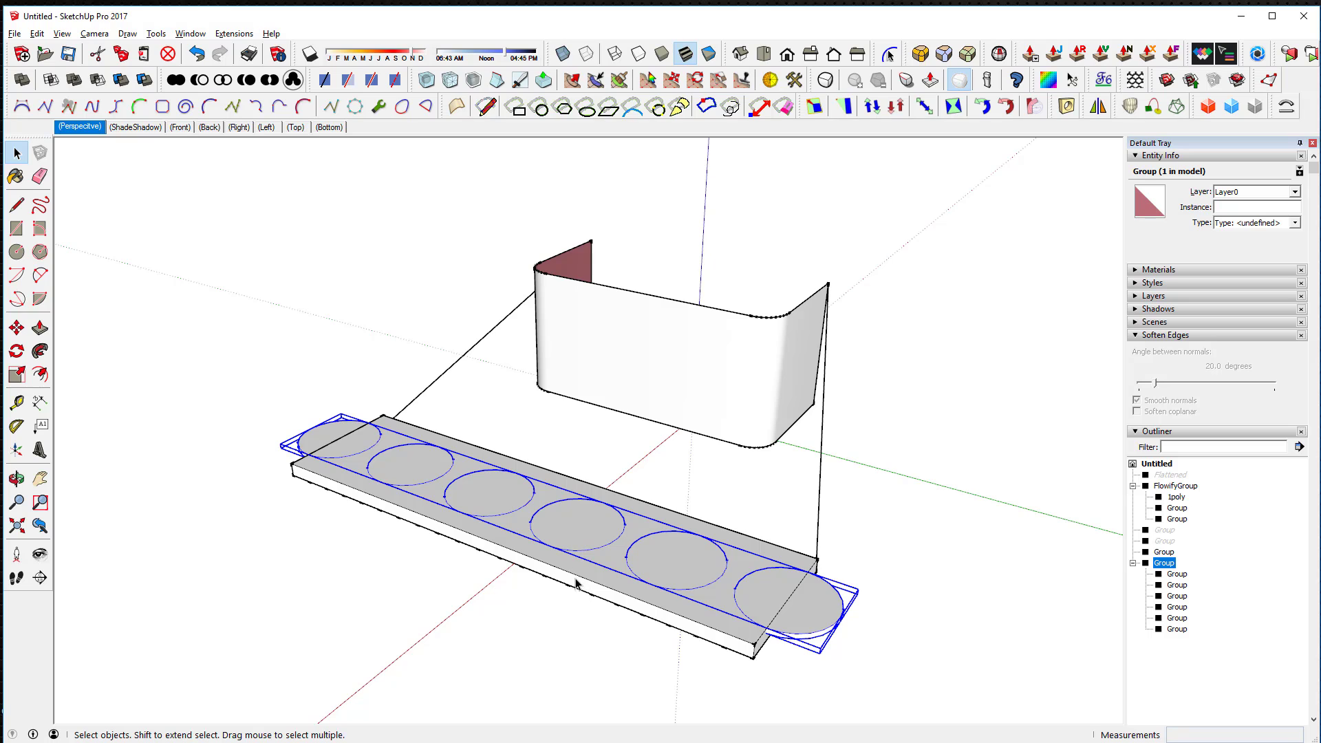
Subtract the disc group from the slab with the solid boolean tool to cut the round recesses.
{"action": "left_click", "coordinate": [313, 377]}
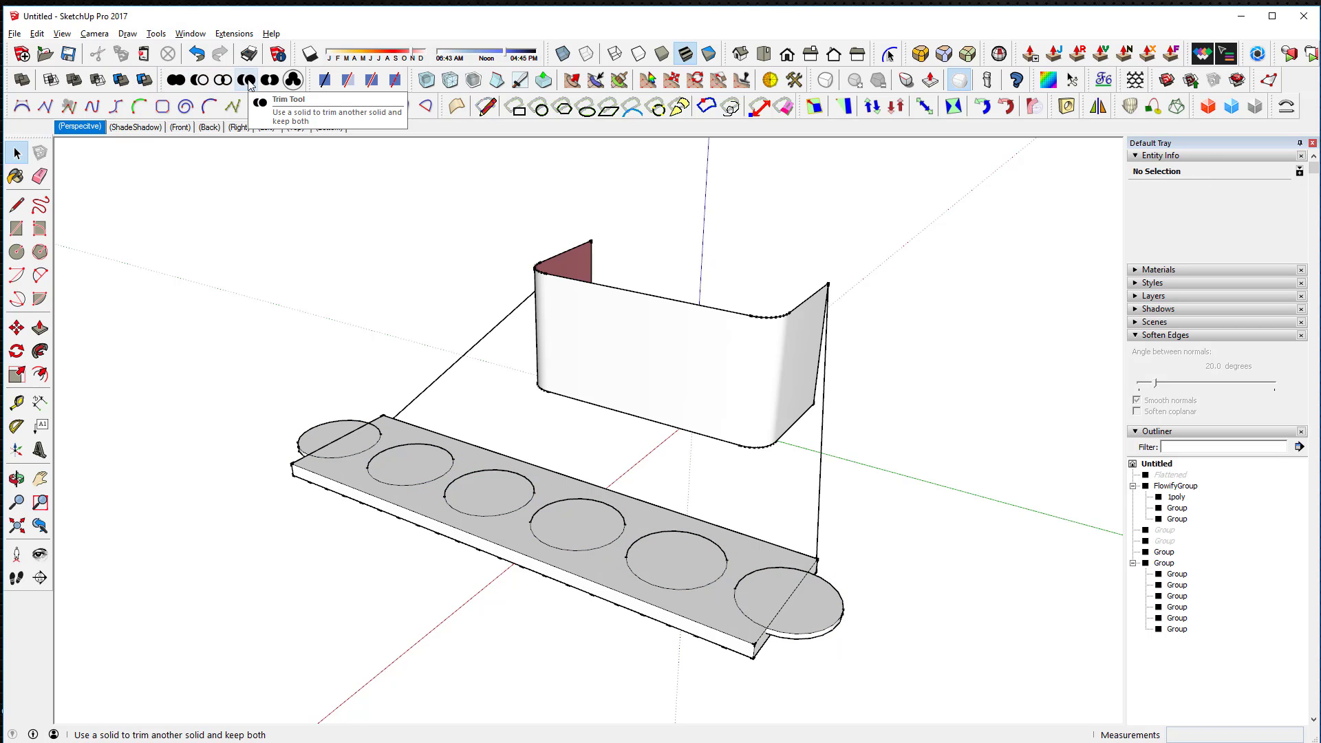
{"action": "left_click", "coordinate": [220, 81]}
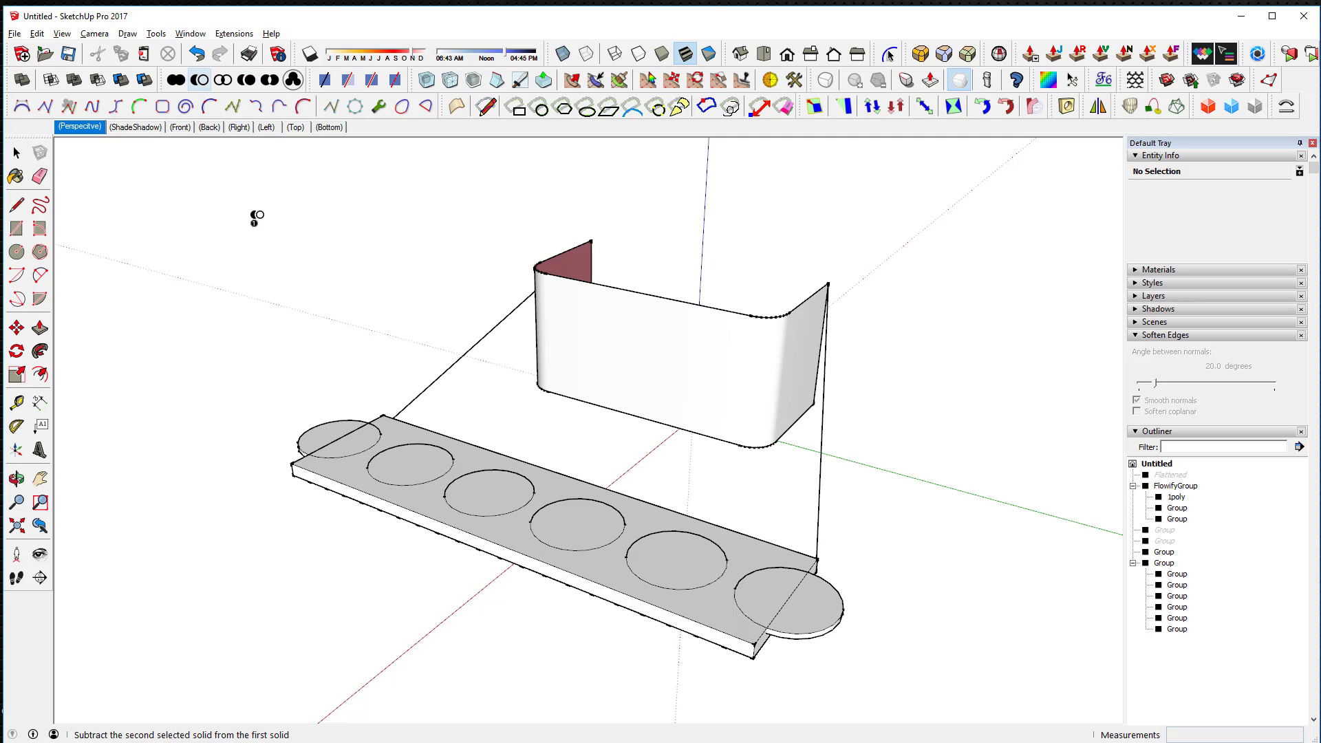
{"action": "left_click", "coordinate": [385, 487]}
{"action": "left_click", "coordinate": [345, 440]}
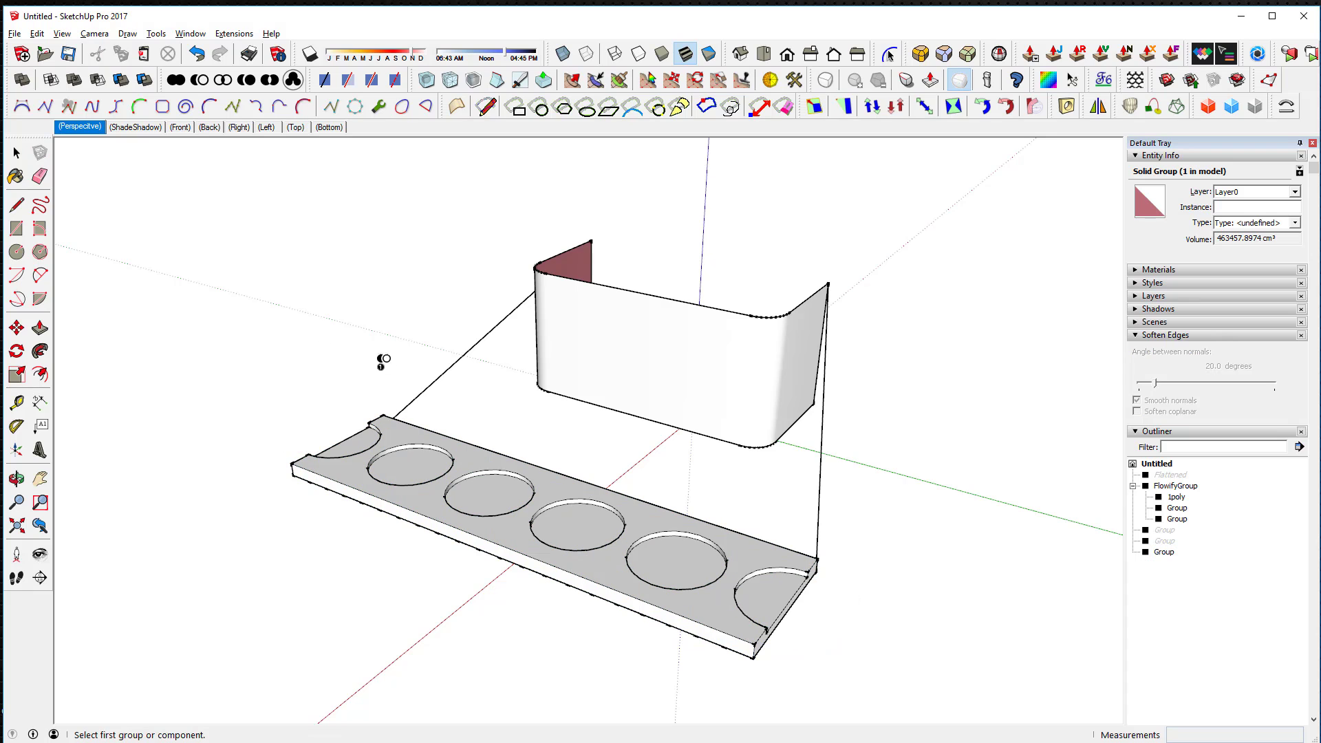
Select the recessed slab together with the FlowifyGroup and bend it onto the curved surface with Flowify.
{"action": "middle_click_drag", "start_coordinate": [693, 531], "coordinate": [796, 547]}
{"action": "left_click", "coordinate": [15, 157]}
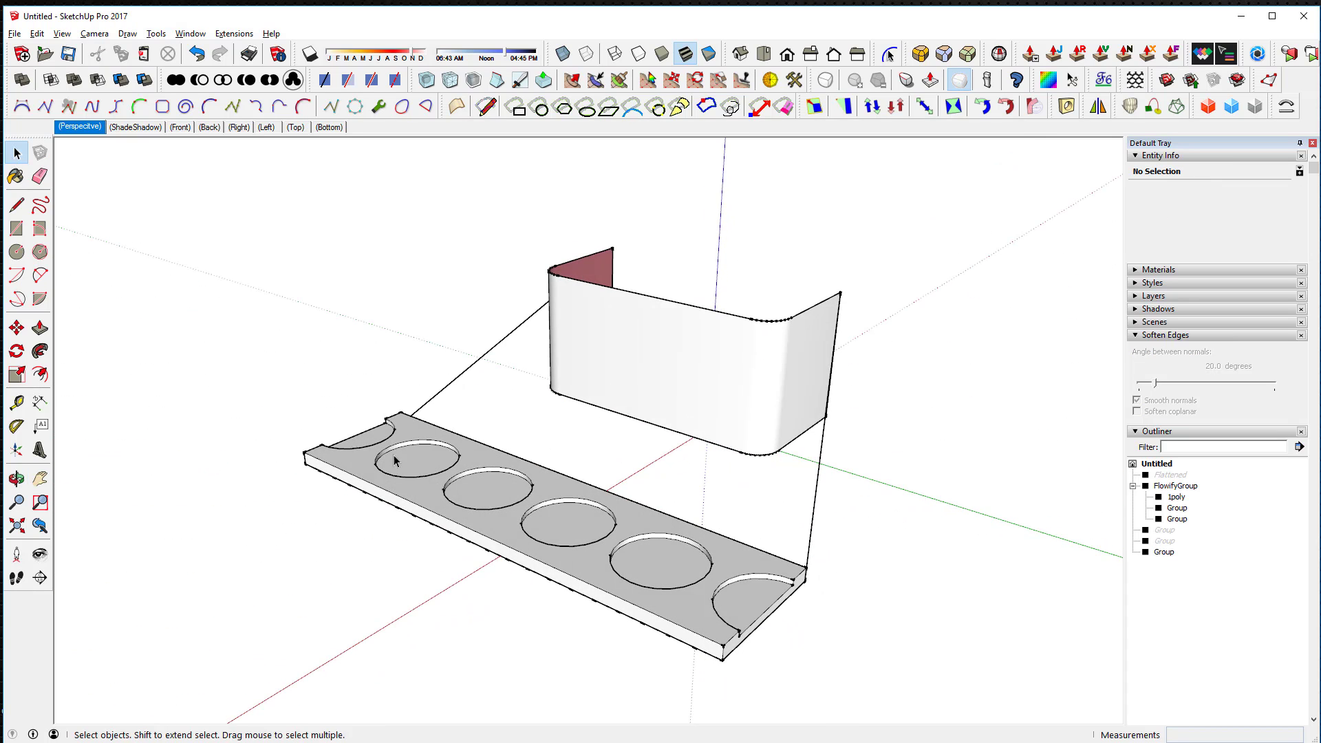
{"action": "left_click", "coordinate": [421, 480]}
{"action": "left_click", "coordinate": [296, 337]}
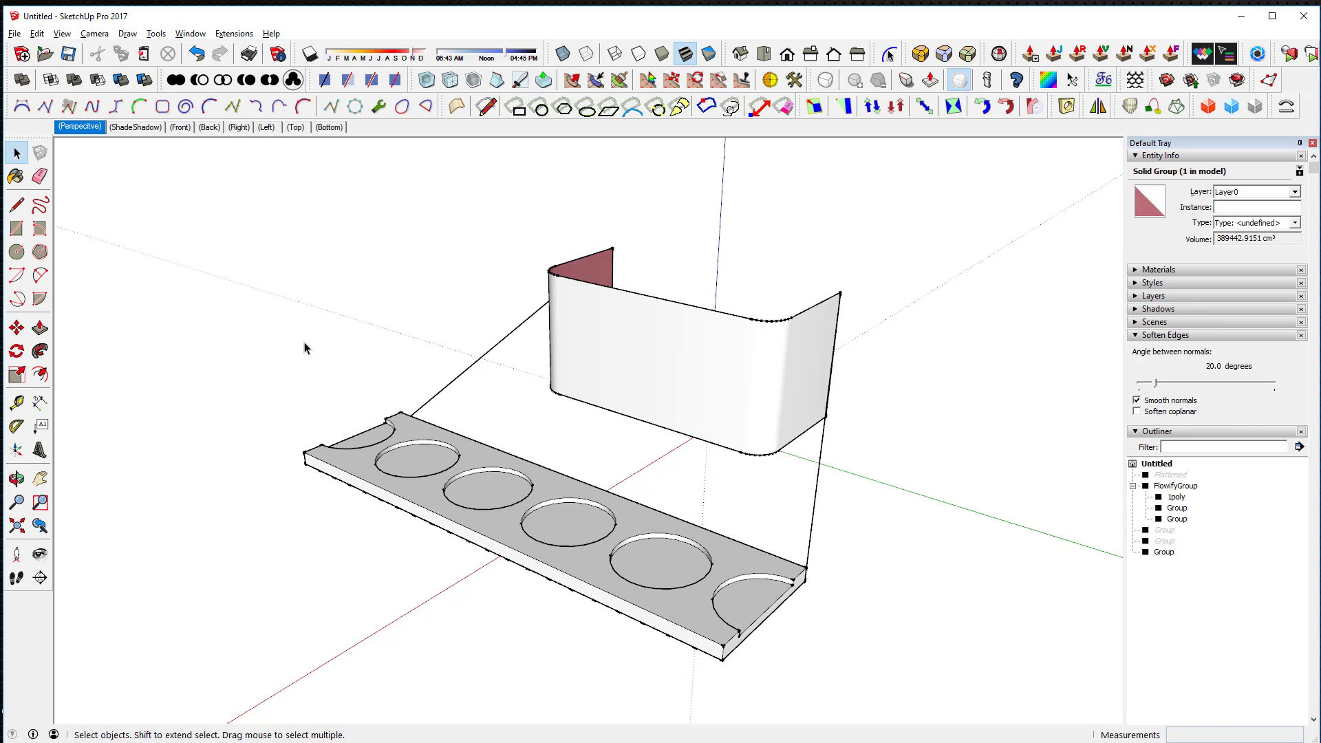
{"action": "left_click", "coordinate": [465, 460]}
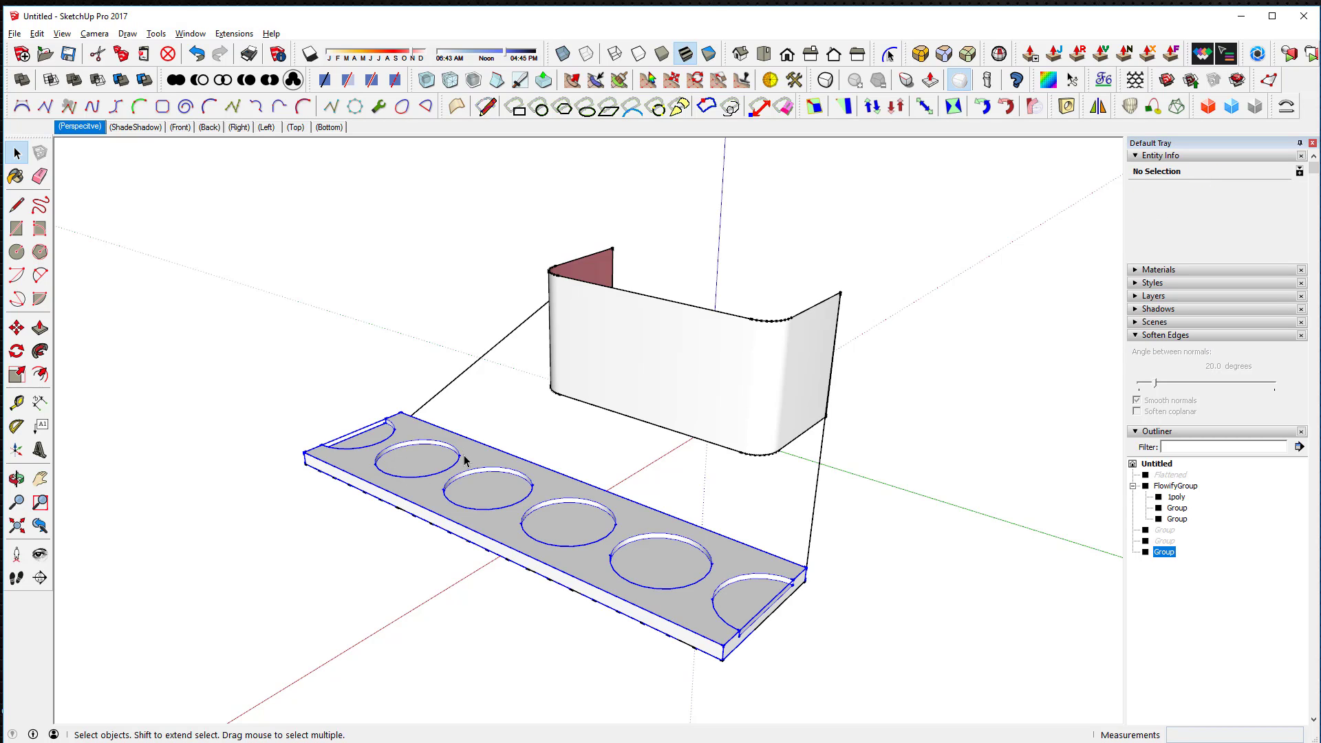
{"action": "left_click", "coordinate": [639, 346], "text": "shift"}
{"action": "left_click", "coordinate": [235, 34]}
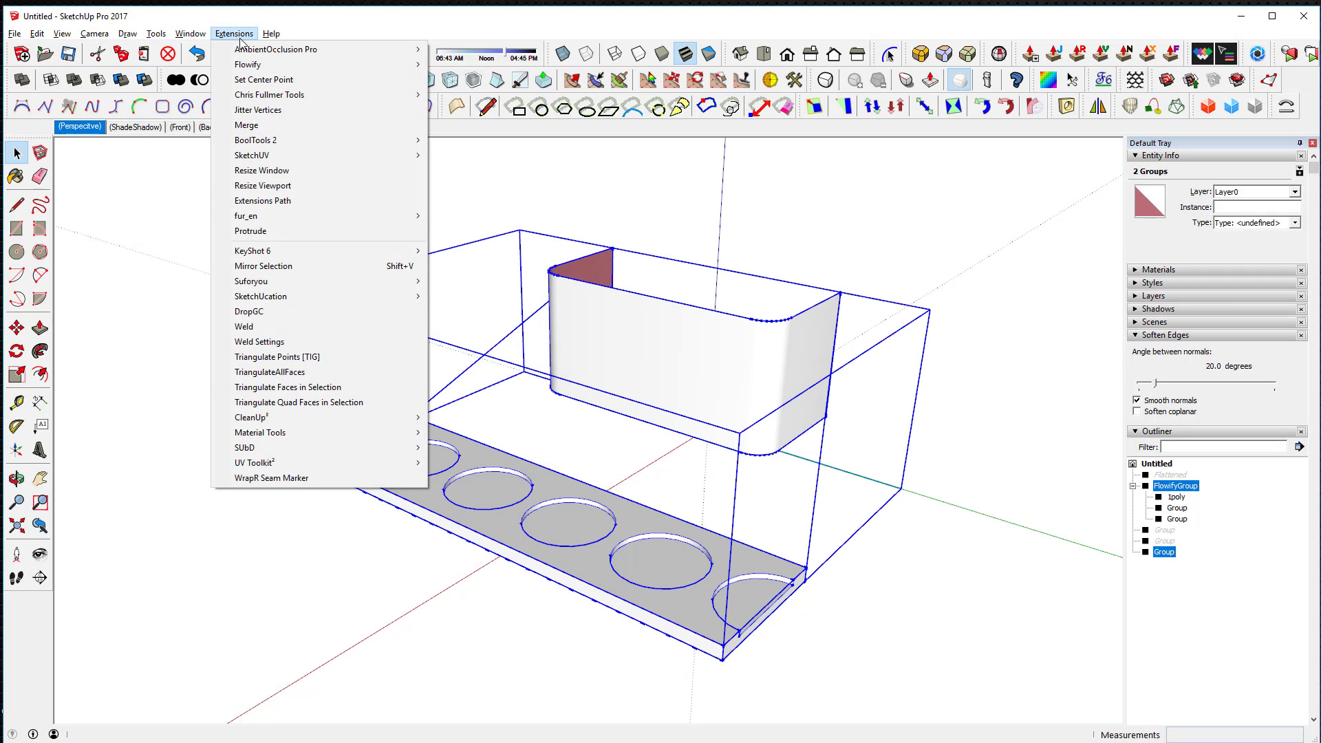
{"action": "mouse_move", "coordinate": [249, 64]}
{"action": "left_click", "coordinate": [454, 64]}
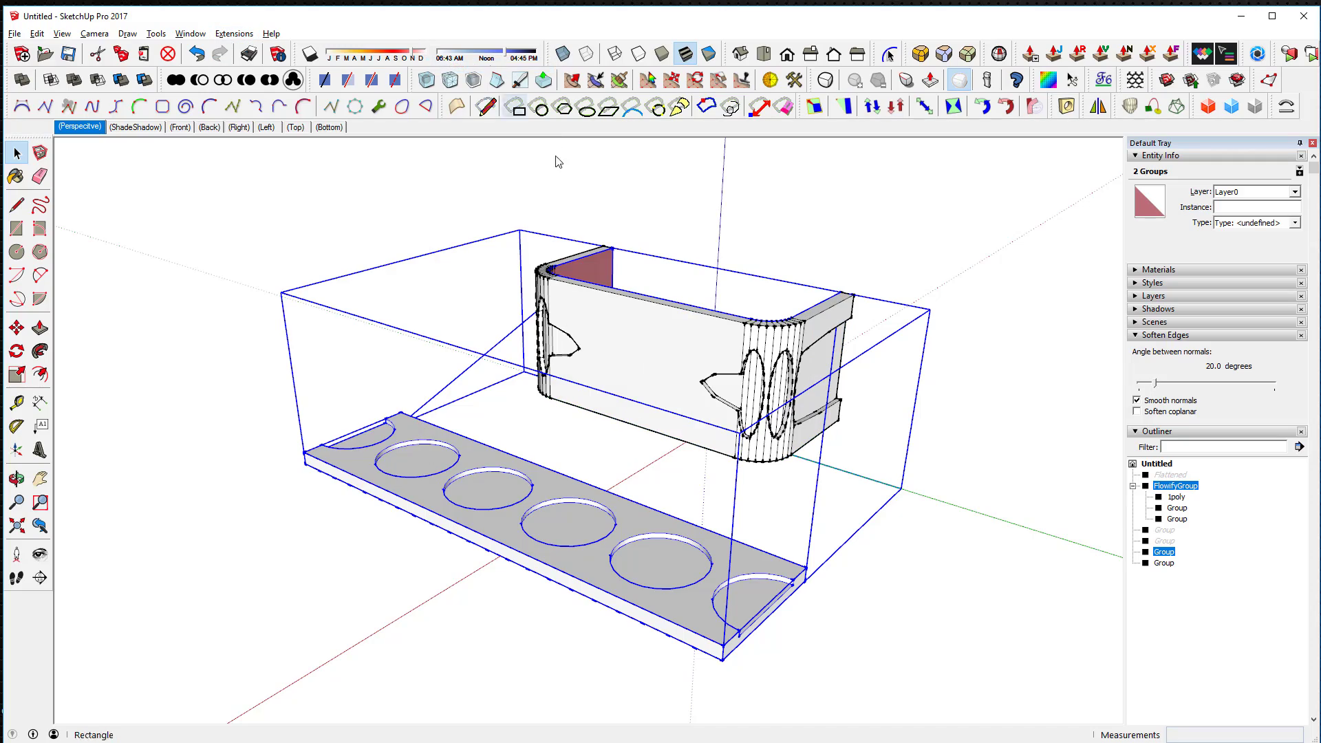
Examine the bent slab from several sides, especially the circular recesses around the rounded corners.
{"action": "key", "text": "o"}
{"action": "left_click_drag", "start_coordinate": [824, 408], "coordinate": [773, 409]}
{"action": "key", "text": "space"}
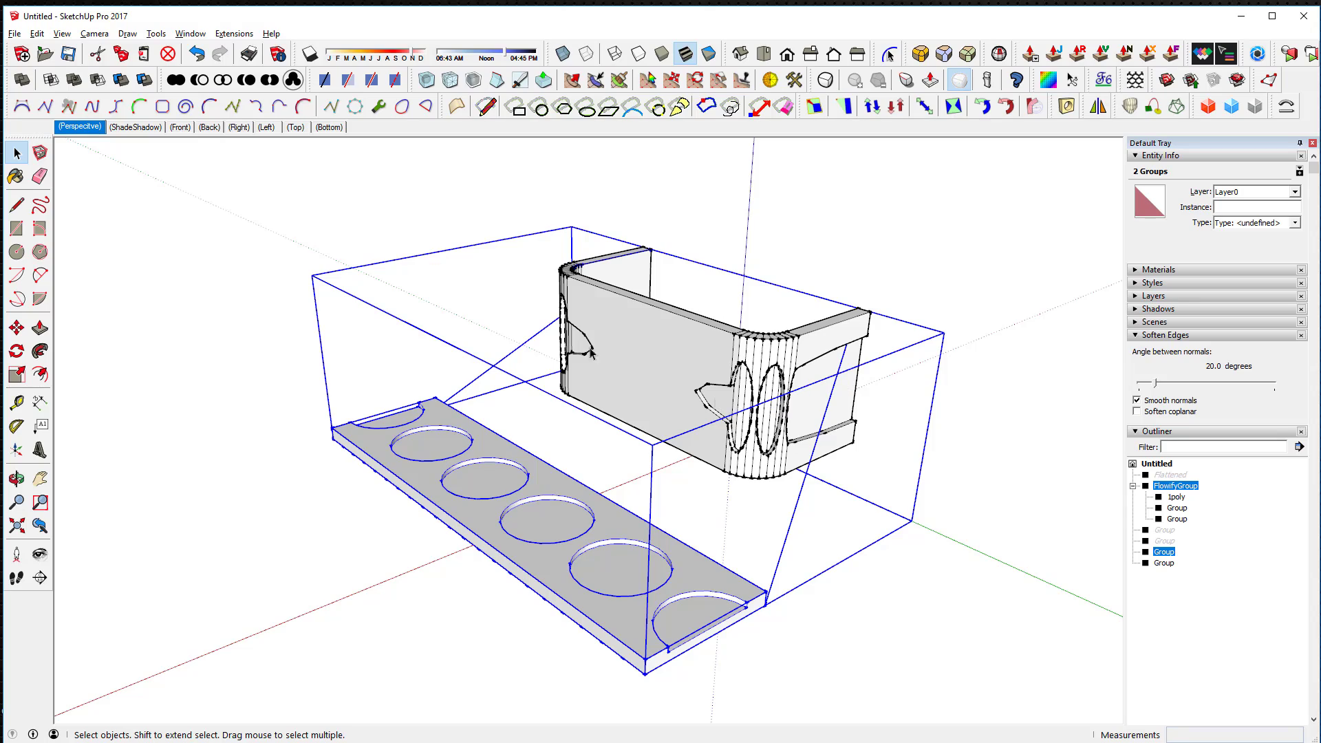
{"action": "middle_click_drag", "start_coordinate": [590, 343], "coordinate": [970, 364]}
{"action": "middle_click_drag", "start_coordinate": [503, 356], "coordinate": [733, 340]}
{"action": "middle_click_drag", "start_coordinate": [416, 382], "coordinate": [215, 376]}
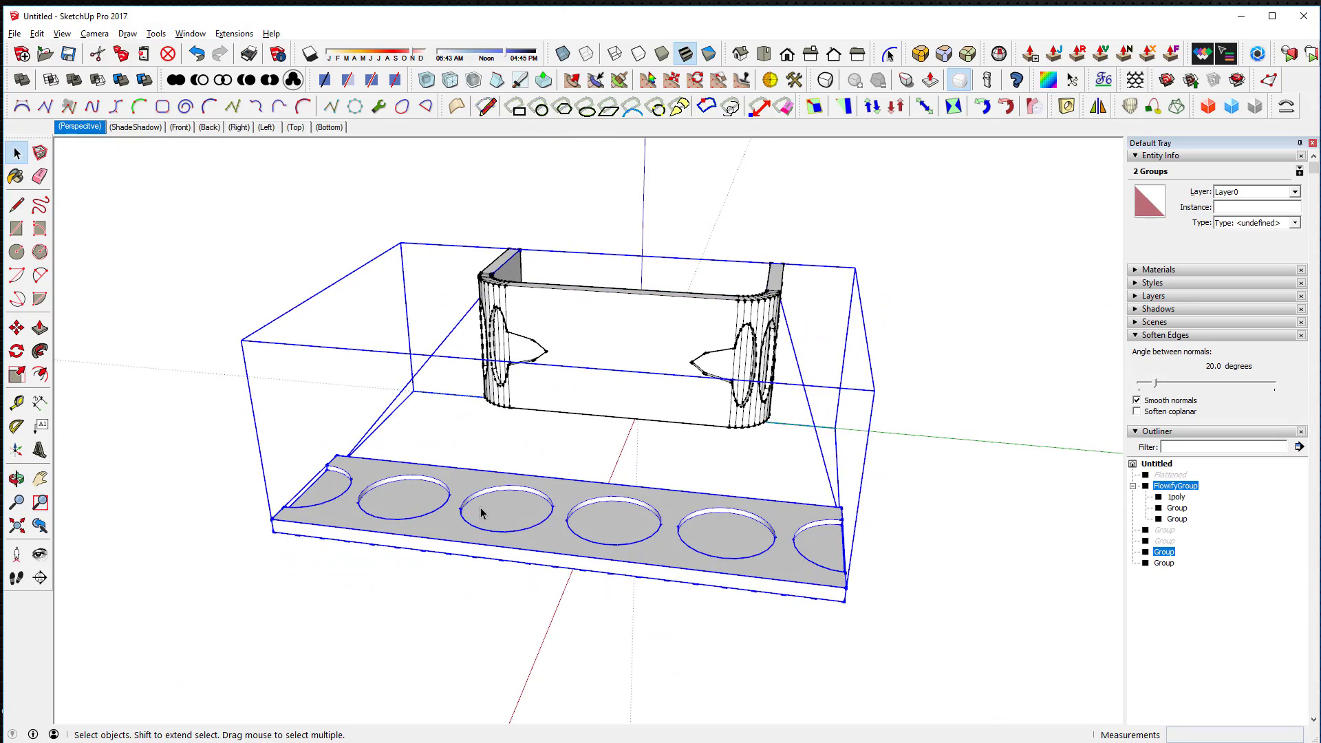
{"action": "mouse_move", "coordinate": [752, 365]}
{"action": "middle_mouse_down"}
{"action": "mouse_move", "coordinate": [581, 365]}
{"action": "mouse_move", "coordinate": [760, 386]}
{"action": "middle_mouse_up"}
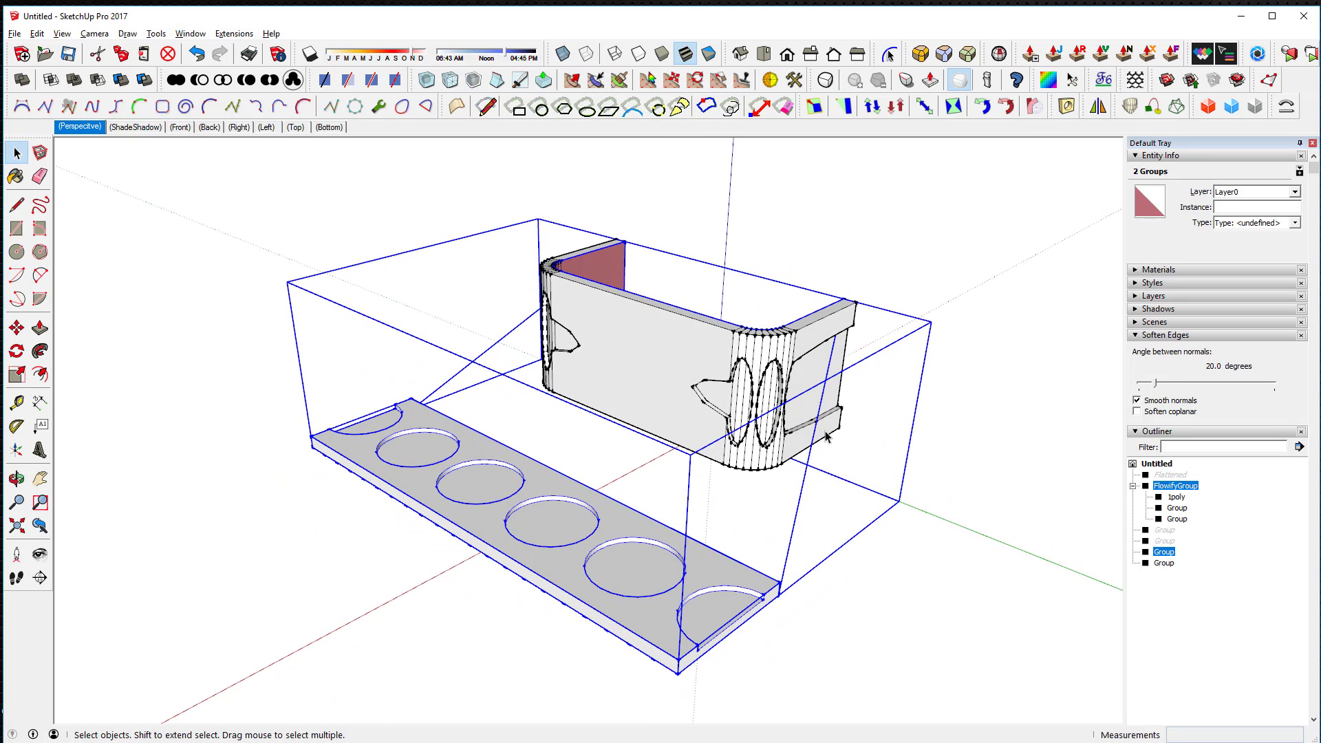
{"action": "scroll", "coordinate": [750, 364], "scroll_direction": "up", "scroll_amount": 1}
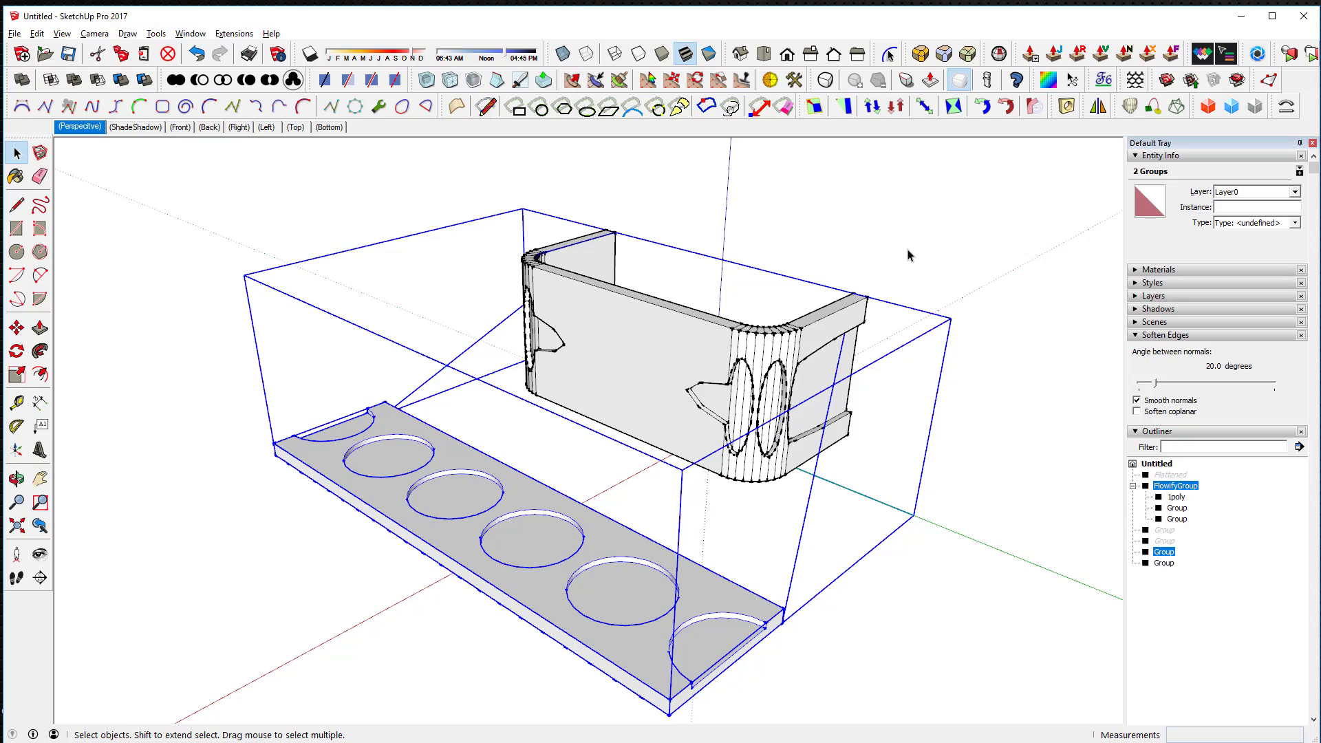
{"action": "mouse_move", "coordinate": [878, 249]}
{"action": "middle_mouse_down"}
{"action": "mouse_move", "coordinate": [598, 280]}
{"action": "mouse_move", "coordinate": [401, 283]}
{"action": "mouse_move", "coordinate": [877, 245]}
{"action": "middle_mouse_up"}
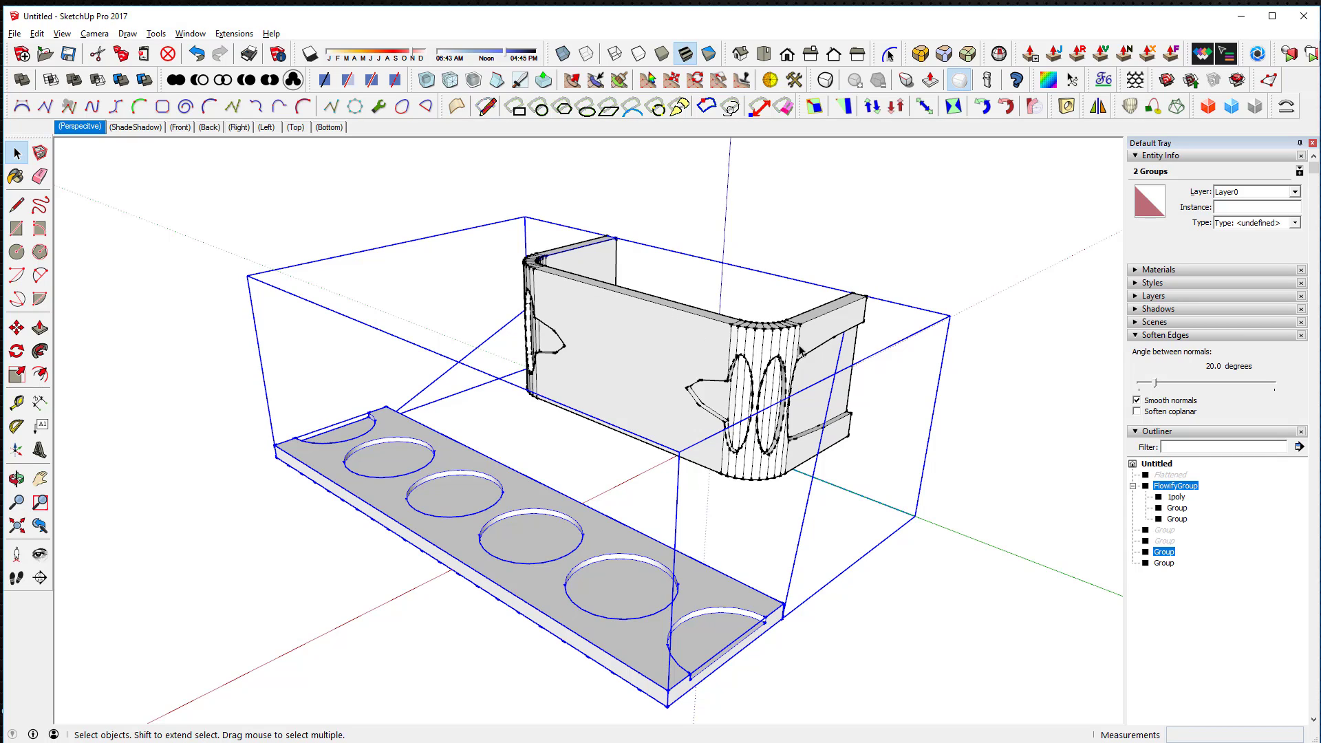
Undo the Flowify operation and clear the selection.
{"action": "key", "text": "ctrl+z"}
{"action": "left_click", "coordinate": [38, 34]}
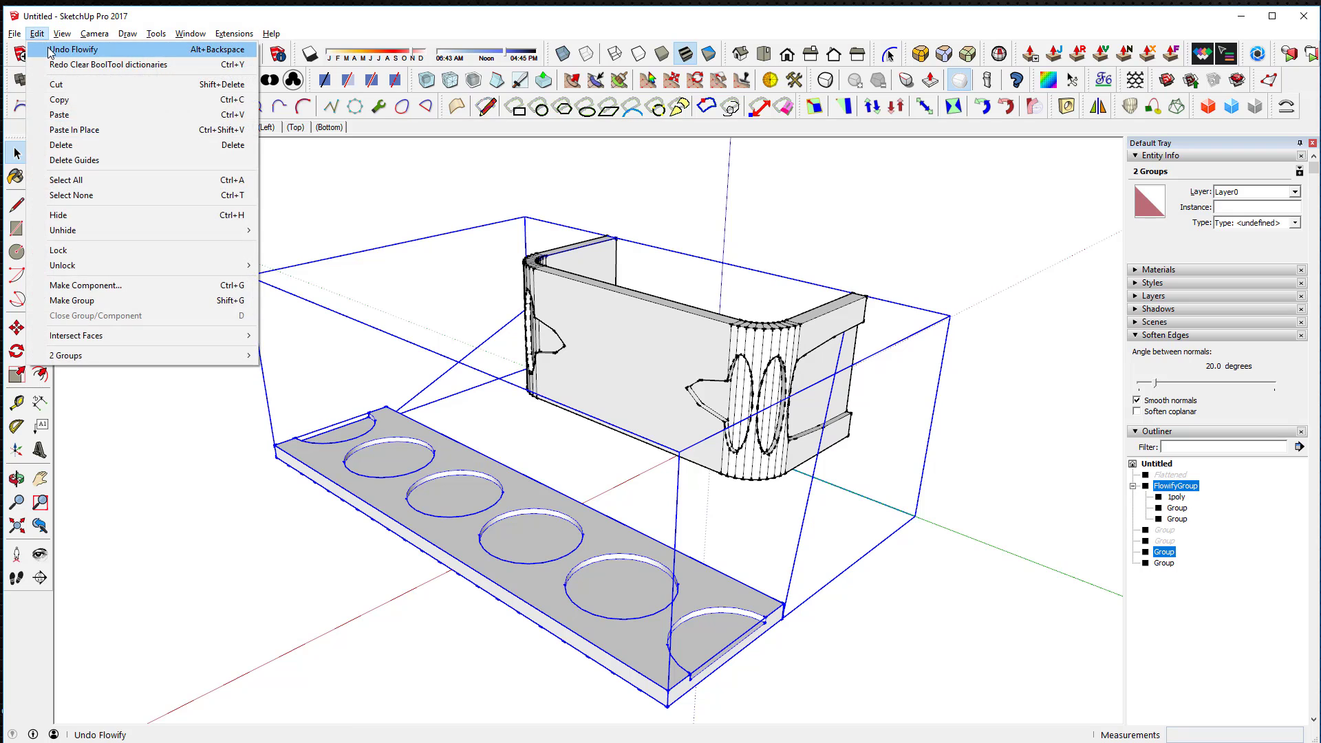
{"action": "left_click", "coordinate": [82, 51]}
{"action": "left_click", "coordinate": [677, 221]}
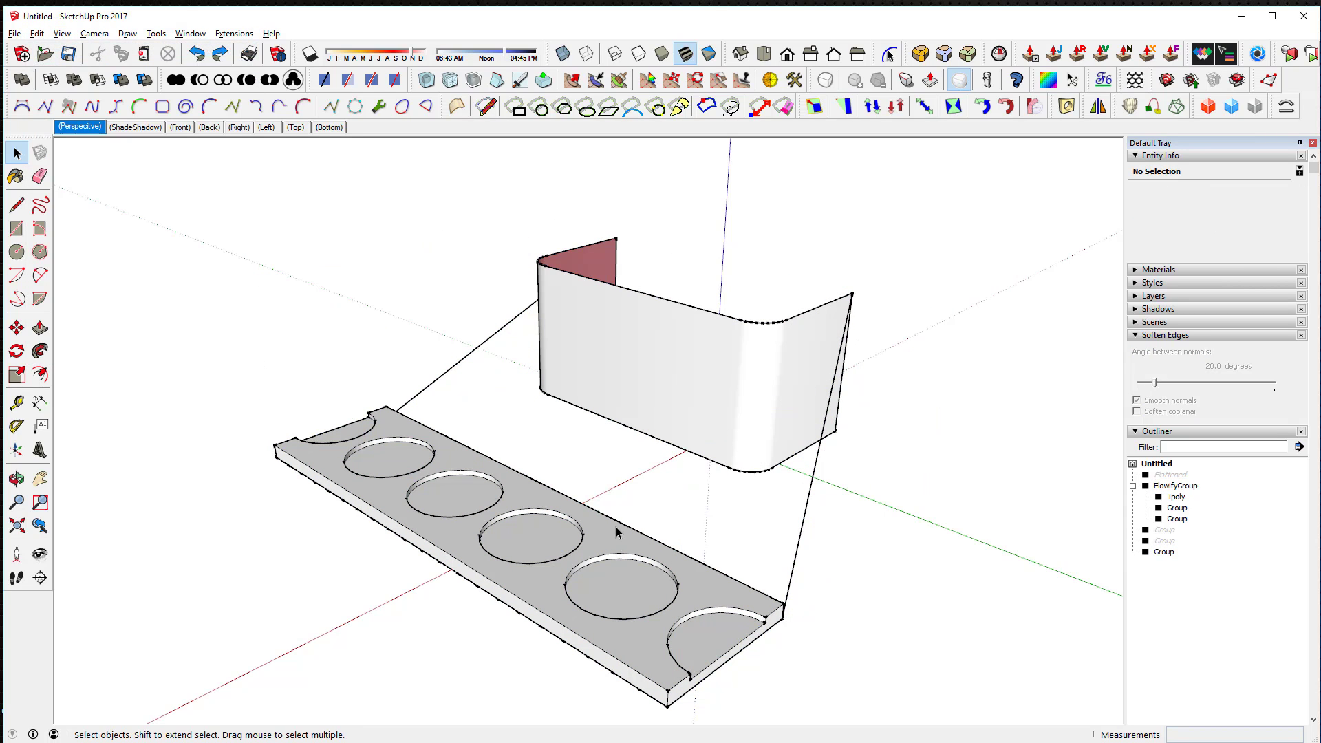
Rename the recessed slab group as Template and hide it.
{"action": "left_click", "coordinate": [1172, 475]}
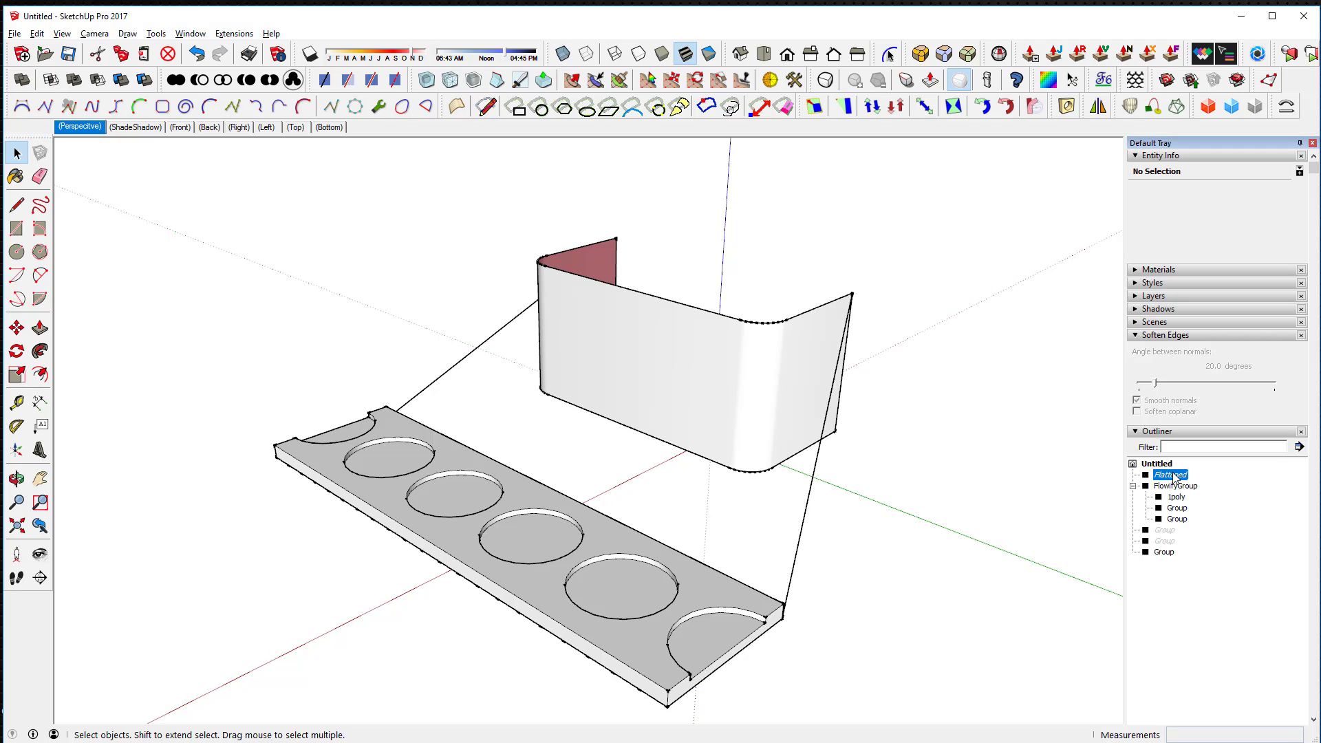
{"action": "left_click", "coordinate": [678, 600]}
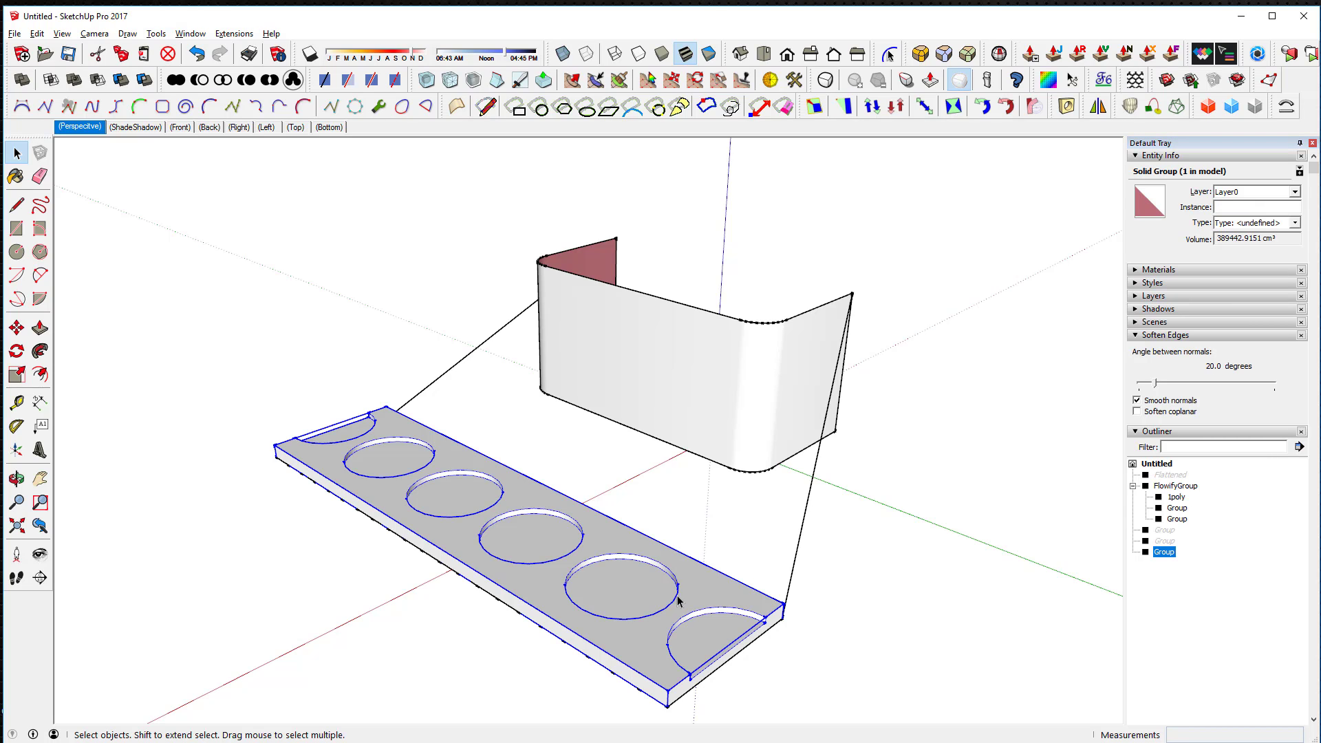
{"action": "right_click", "coordinate": [1165, 554]}
{"action": "left_click", "coordinate": [1195, 546]}
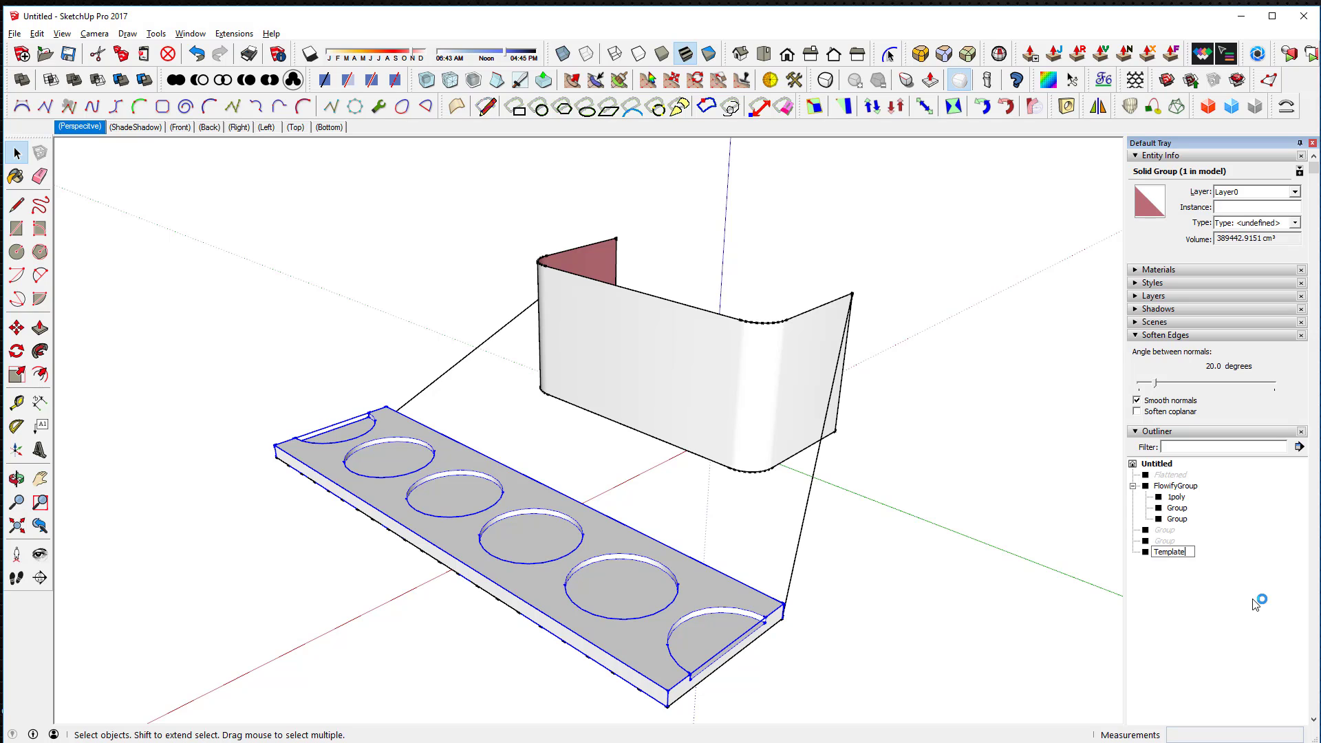
{"action": "key", "text": "Return"}
{"action": "right_click", "coordinate": [1186, 564]}
{"action": "left_click", "coordinate": [1204, 166]}
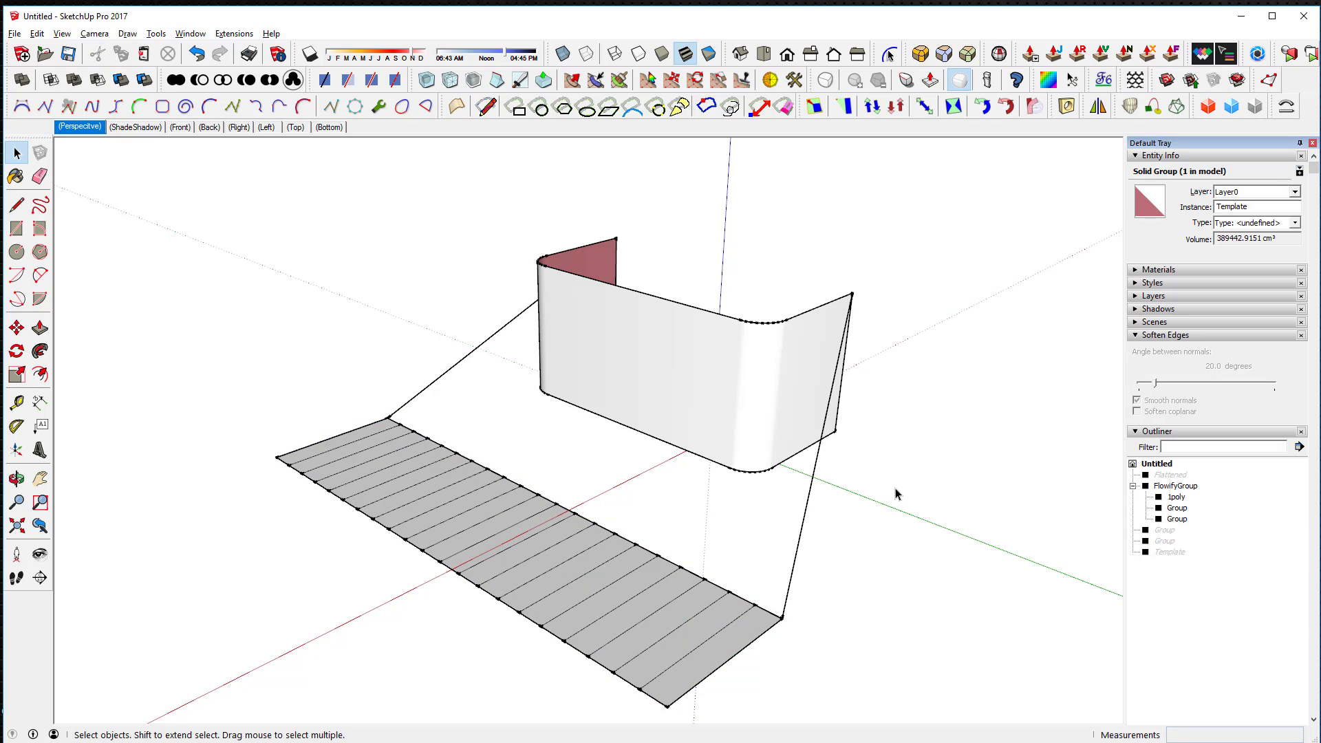
Delete the evenly divided 1poly grid strip from inside the FlowifyGroup.
{"action": "left_click", "coordinate": [672, 618]}
{"action": "double_click", "coordinate": [650, 617]}
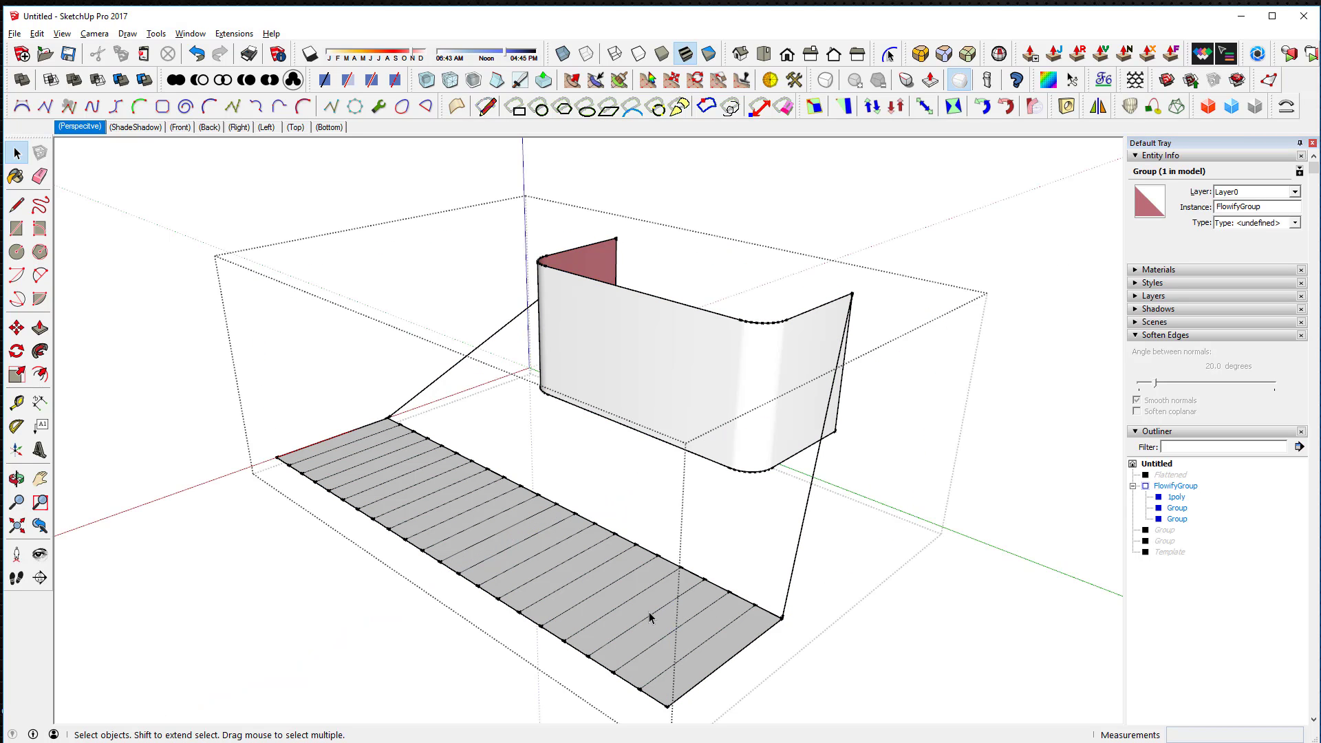
{"action": "left_click", "coordinate": [642, 613]}
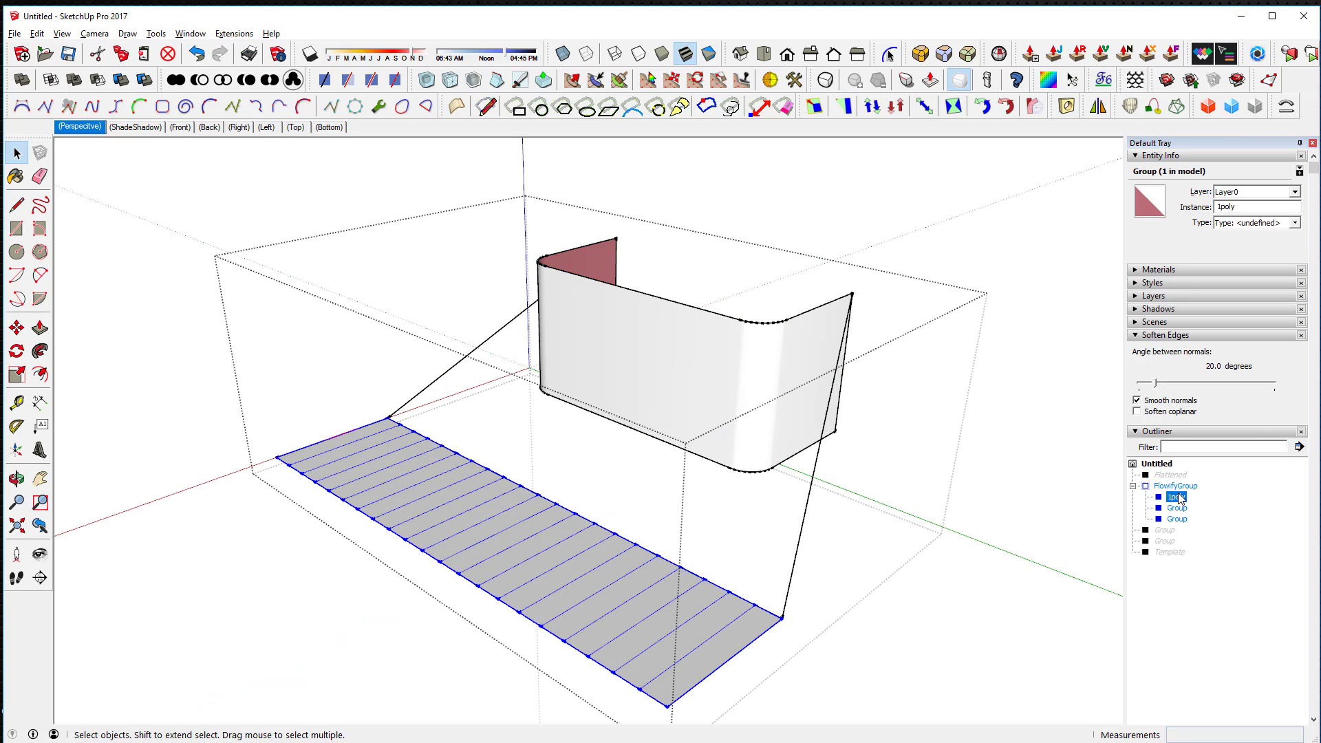
{"action": "key", "text": "Delete"}
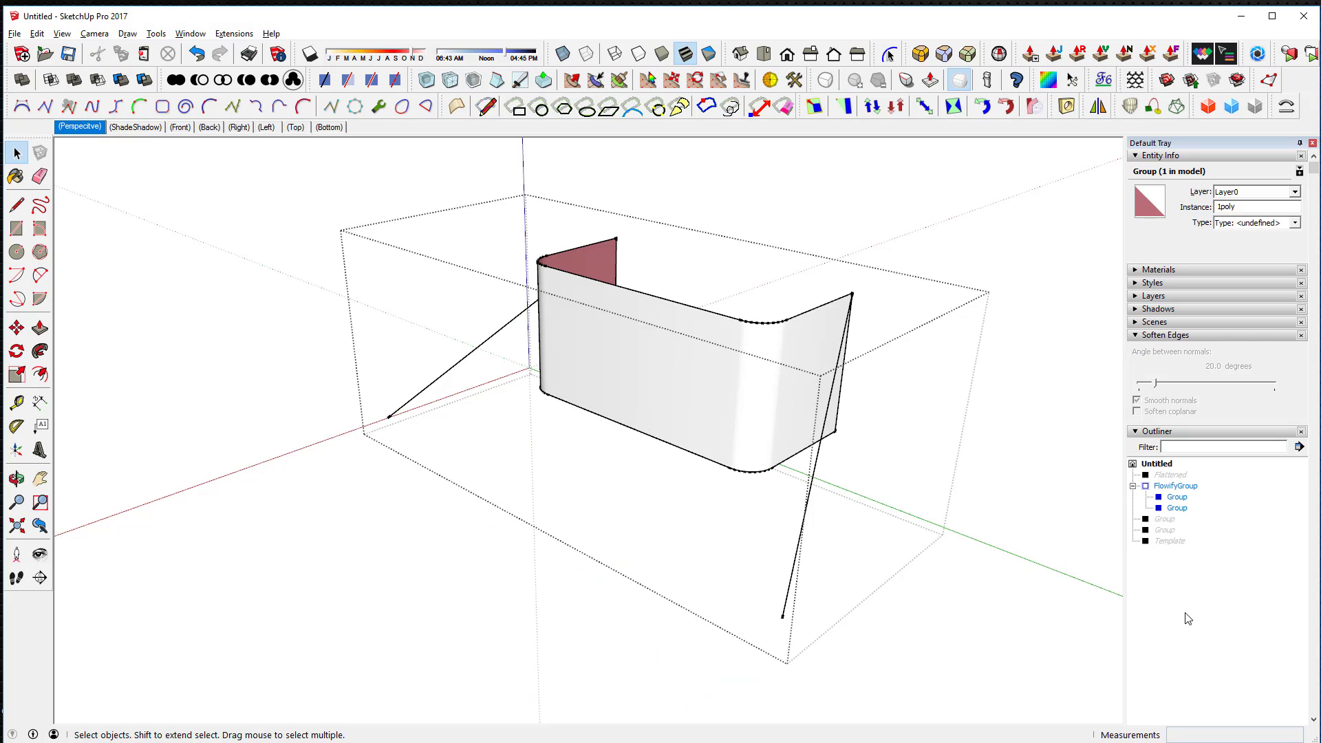
{"action": "left_click", "coordinate": [1028, 612]}
Unhide the Flattened group.
{"action": "left_click", "coordinate": [1172, 475]}
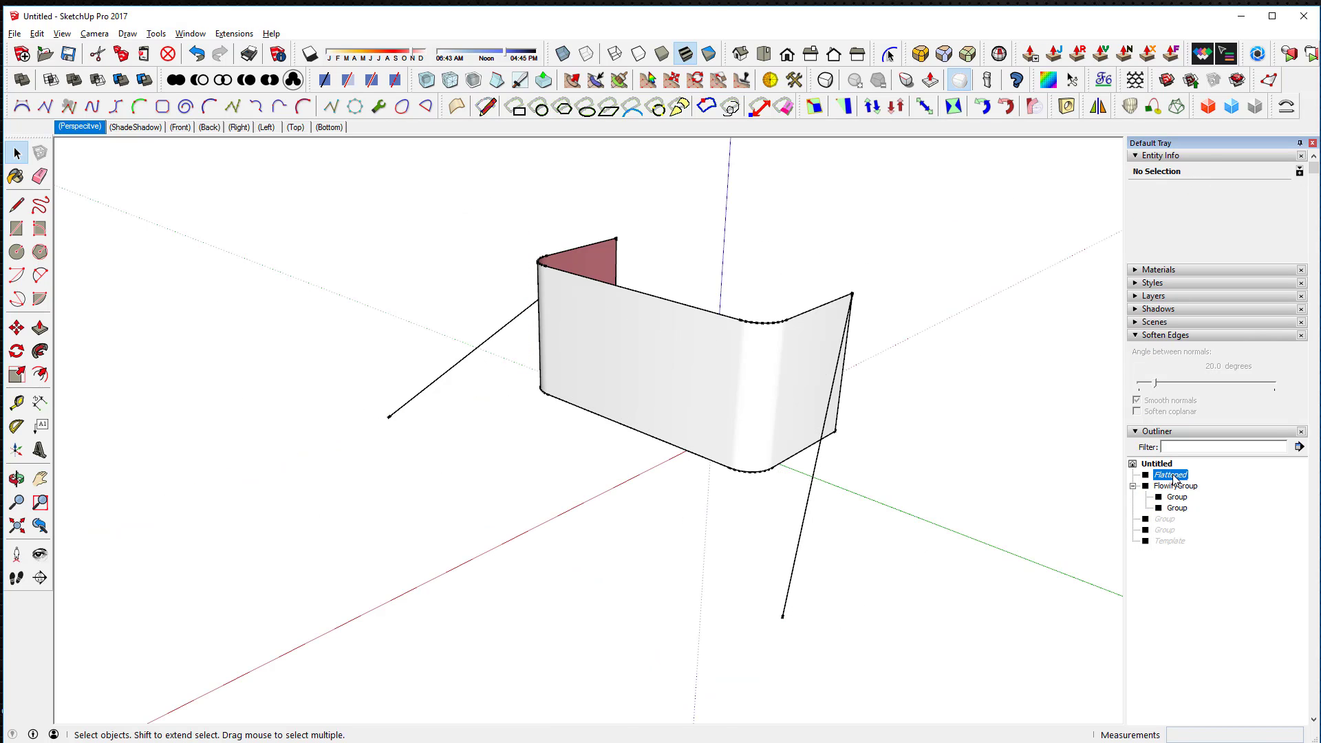
{"action": "left_click", "coordinate": [1188, 589]}
{"action": "right_click", "coordinate": [1167, 475]}
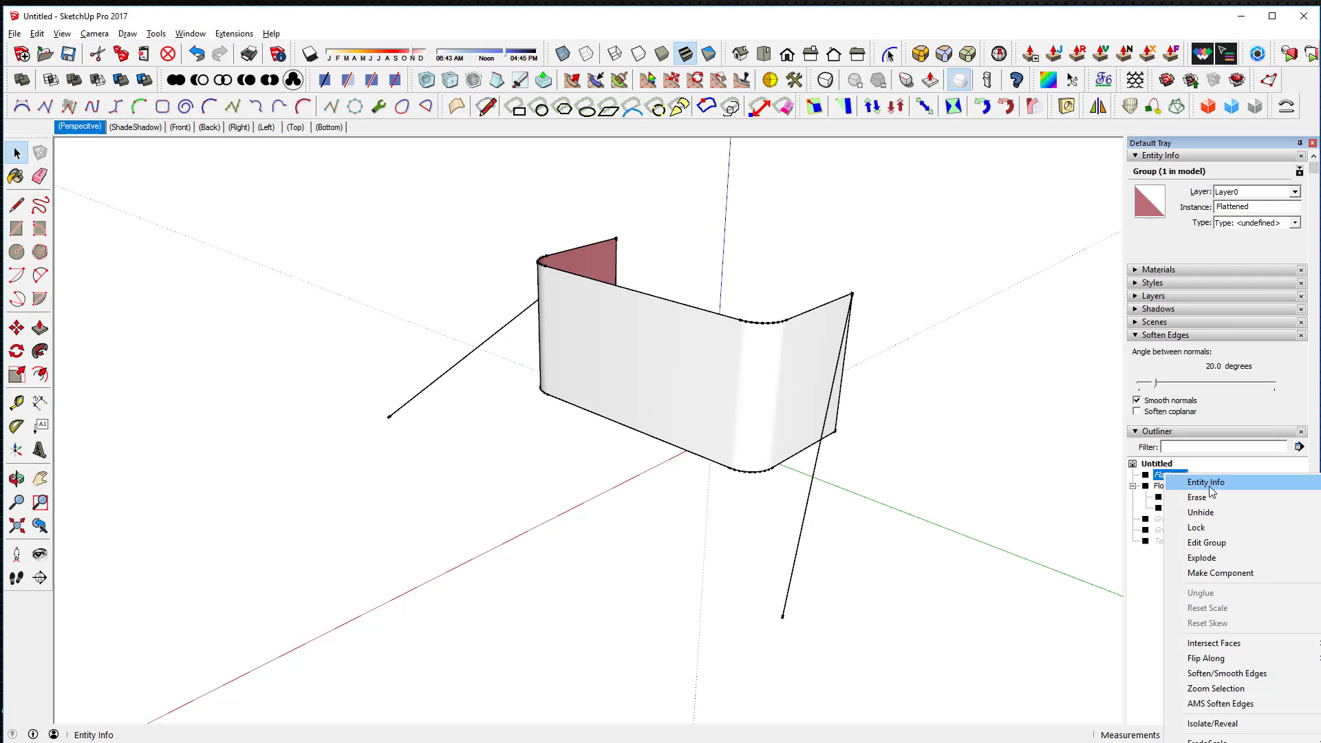
{"action": "left_click", "coordinate": [1201, 512]}
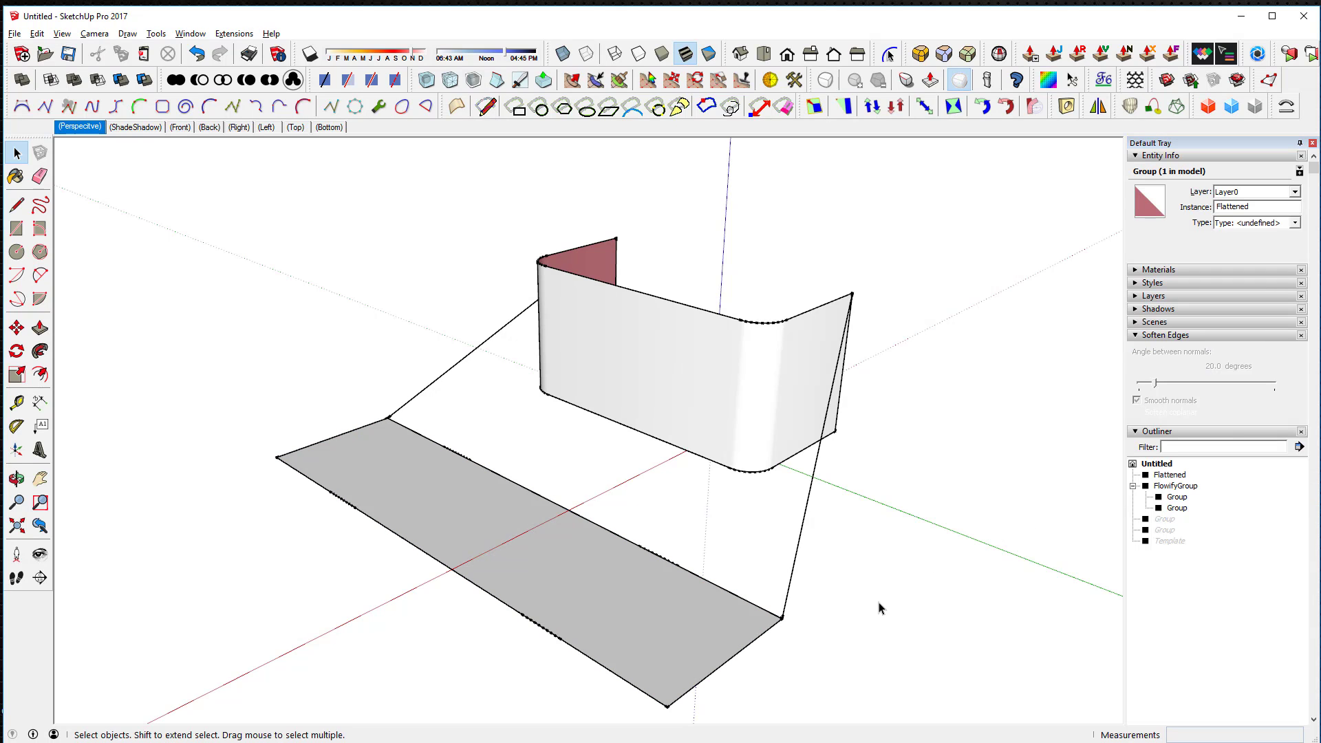
Cut the Flattened strip and paste it in place inside the FlowifyGroup.
{"action": "left_click", "coordinate": [736, 609]}
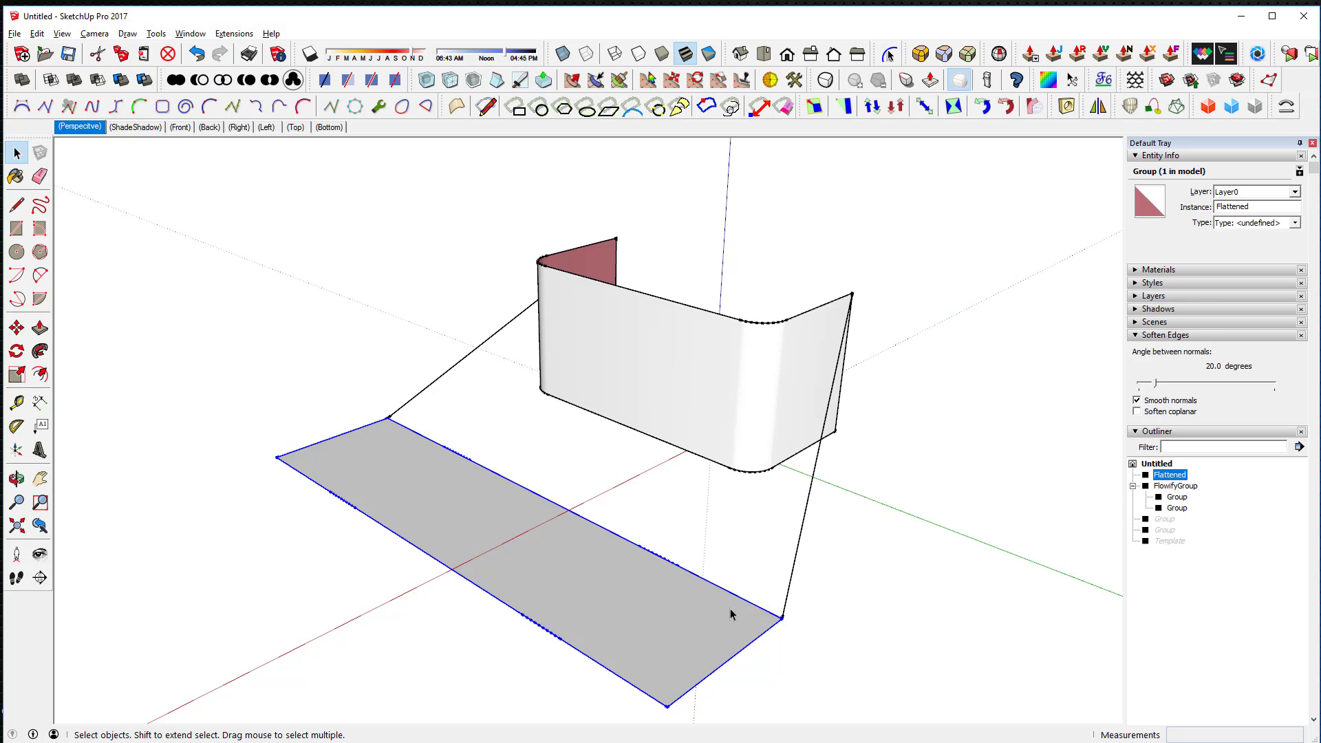
{"action": "key", "text": "Delete"}
{"action": "left_click", "coordinate": [1178, 475]}
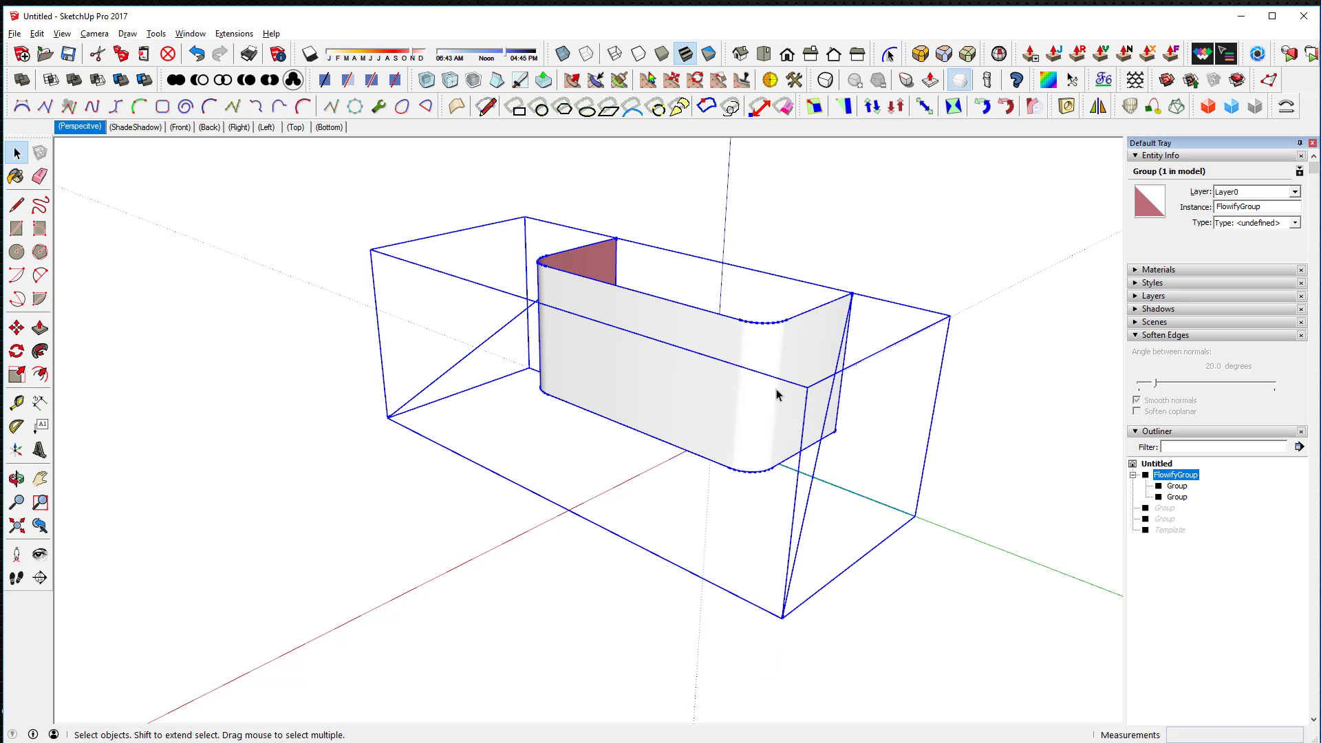
{"action": "double_click", "coordinate": [752, 393]}
{"action": "key", "text": "ctrl+z"}
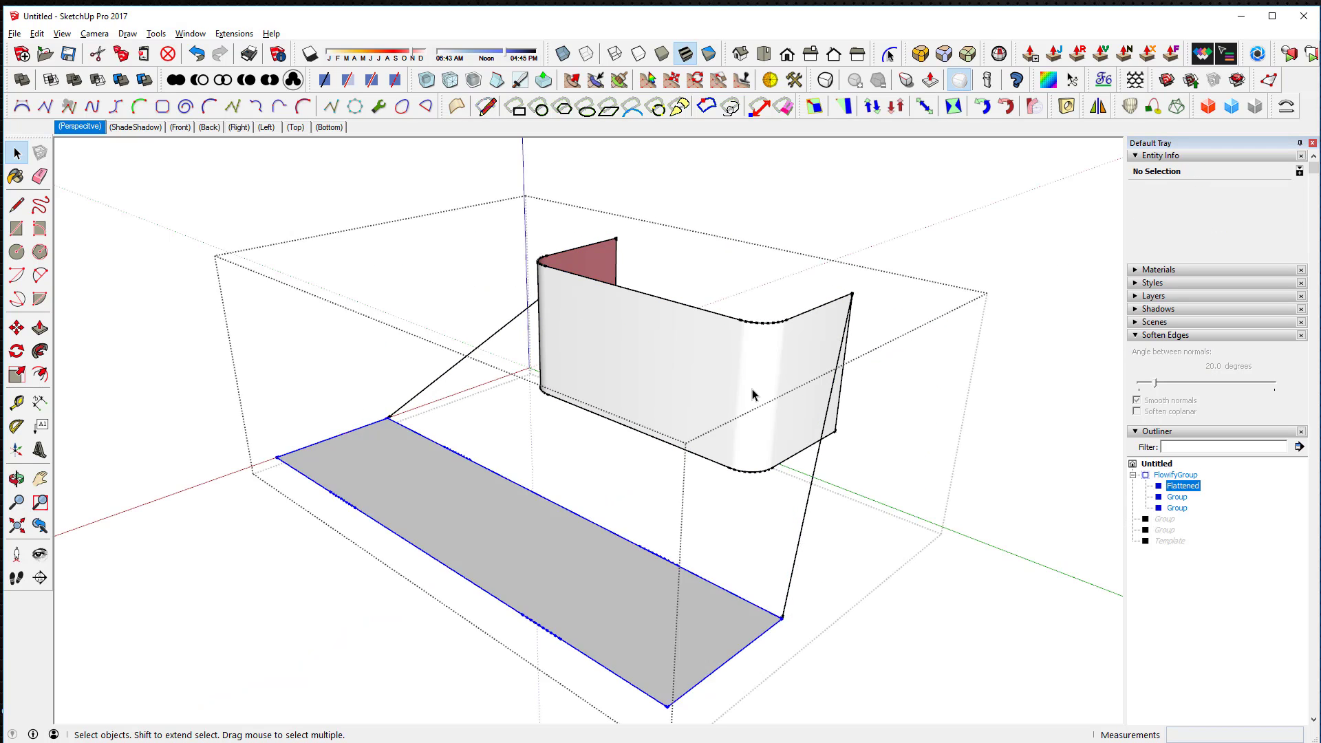
{"action": "left_click", "coordinate": [904, 523]}
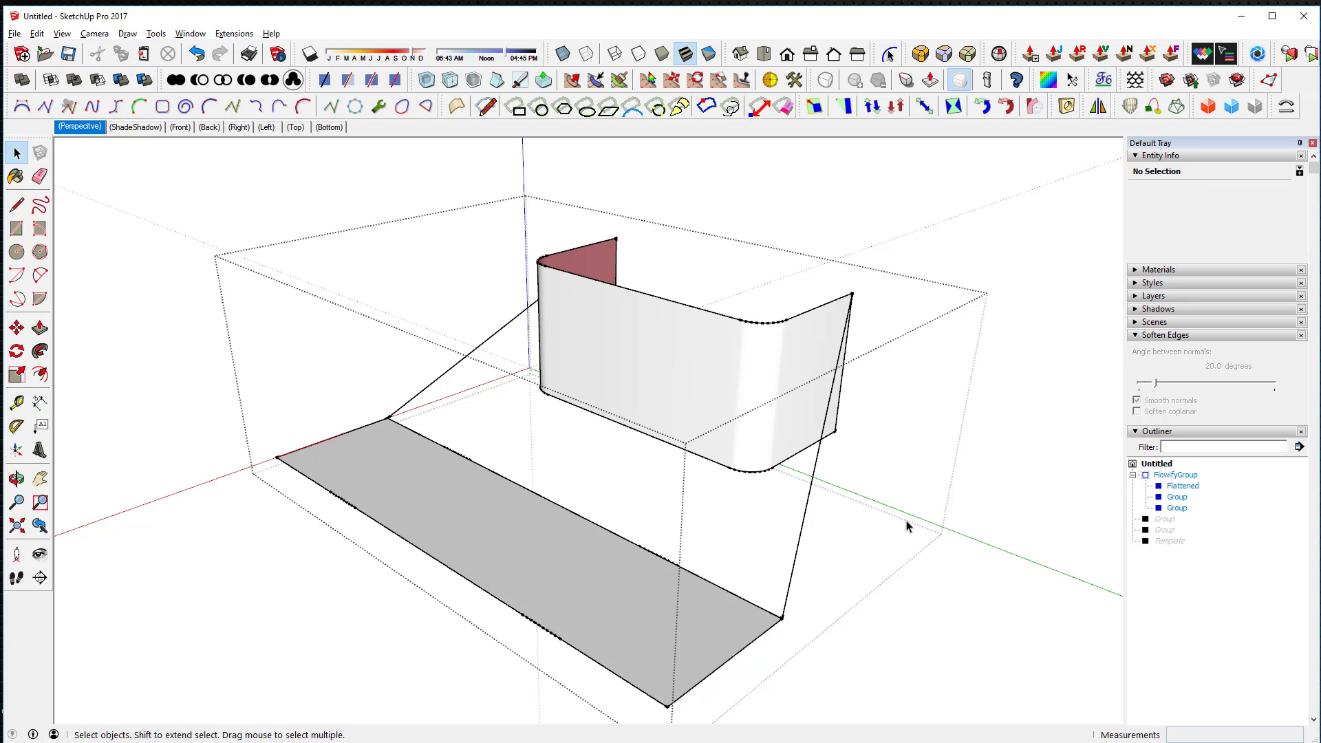
Unsoften all the edges of the Flattened strip by setting the angle between normals to 0 degrees.
{"action": "key", "text": "alt+h"}
{"action": "key", "text": "alt+h"}
{"action": "left_click", "coordinate": [634, 598]}
{"action": "double_click", "coordinate": [633, 598]}
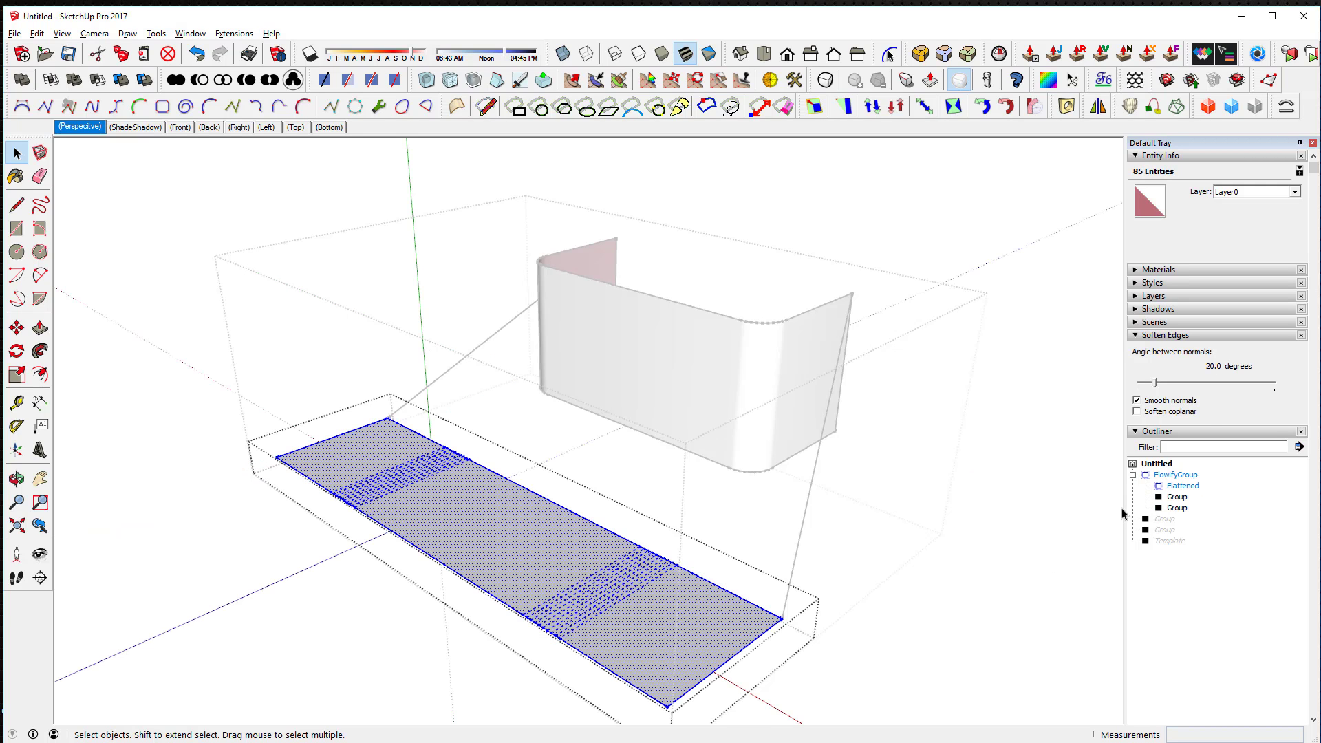
{"action": "left_click_drag", "start_coordinate": [1156, 382], "coordinate": [1139, 382]}
{"action": "left_click", "coordinate": [1008, 538]}
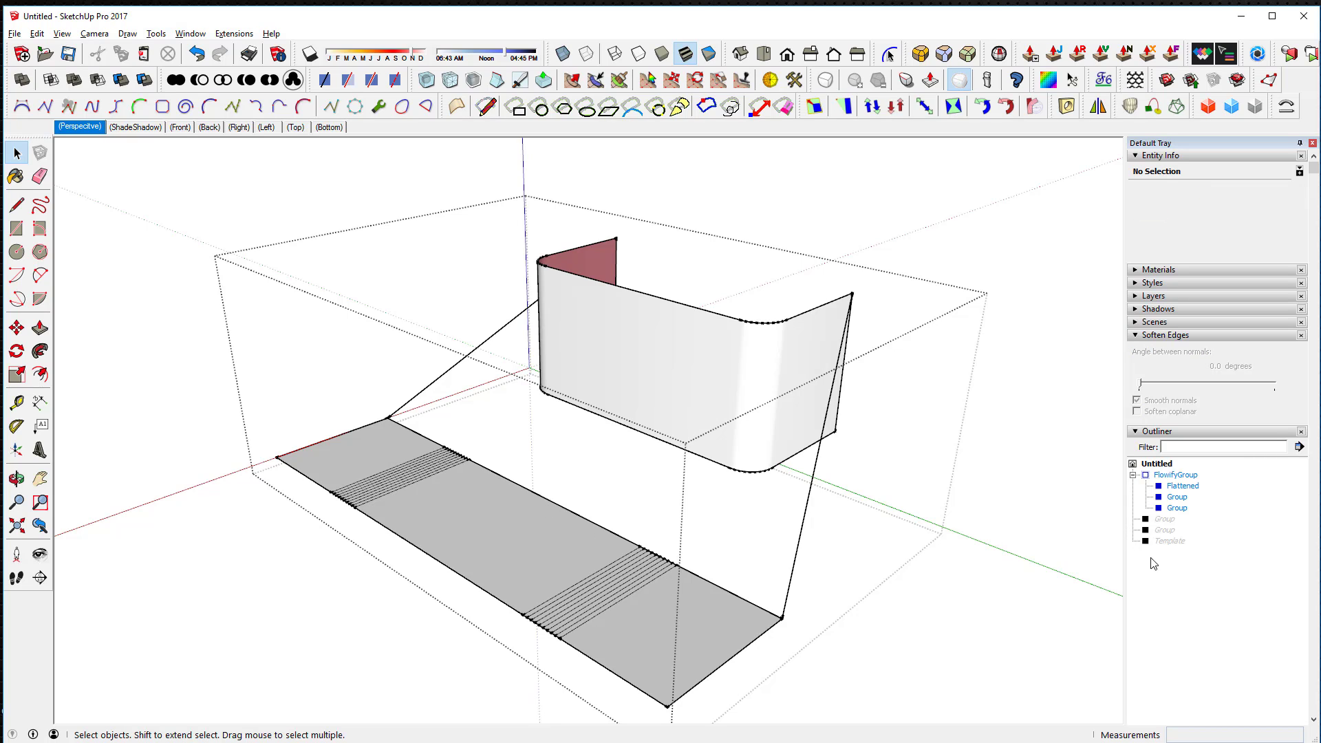
Unhide the Template slab with the circular recesses.
{"action": "right_click", "coordinate": [1176, 542]}
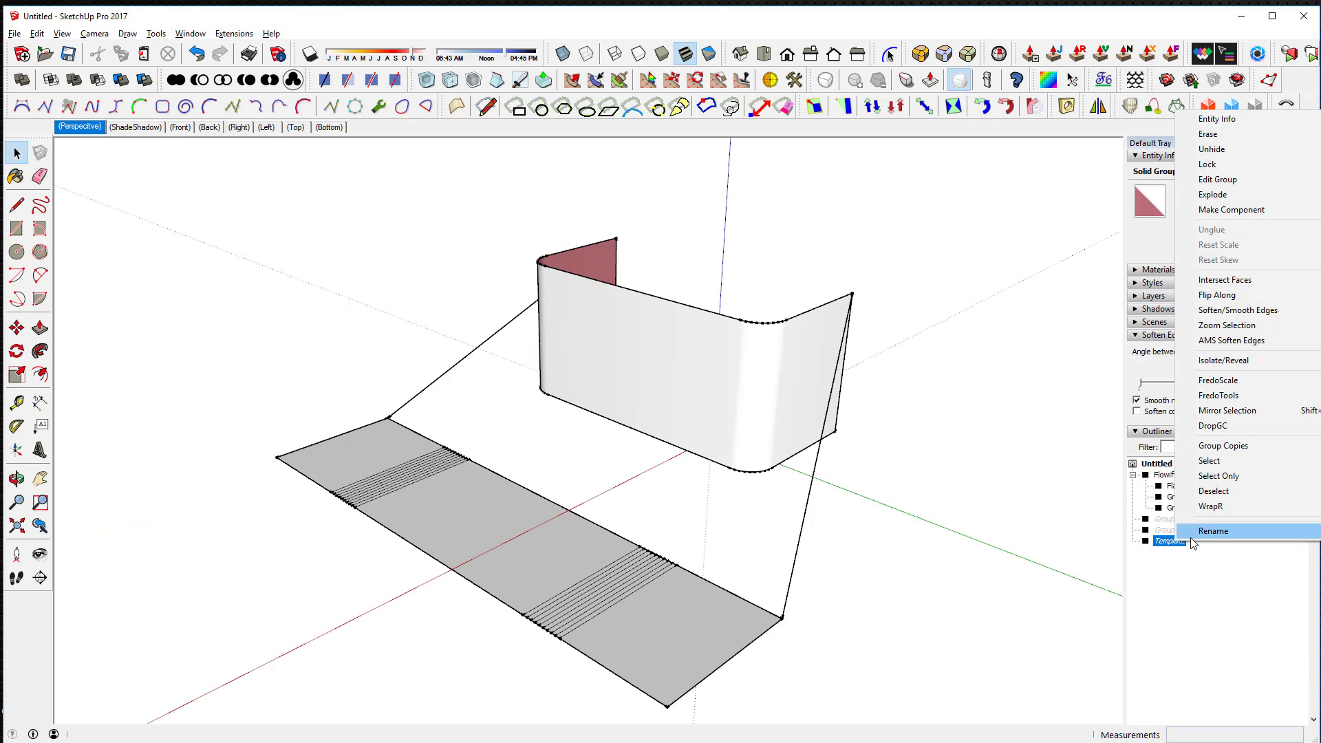
{"action": "left_click", "coordinate": [1252, 150]}
{"action": "left_click", "coordinate": [1029, 445]}
Run Flowify on the Template slab together with the FlowifyGroup to bend the slab onto the curved surface.
{"action": "left_click", "coordinate": [650, 561]}
{"action": "left_click", "coordinate": [712, 371], "text": "shift"}
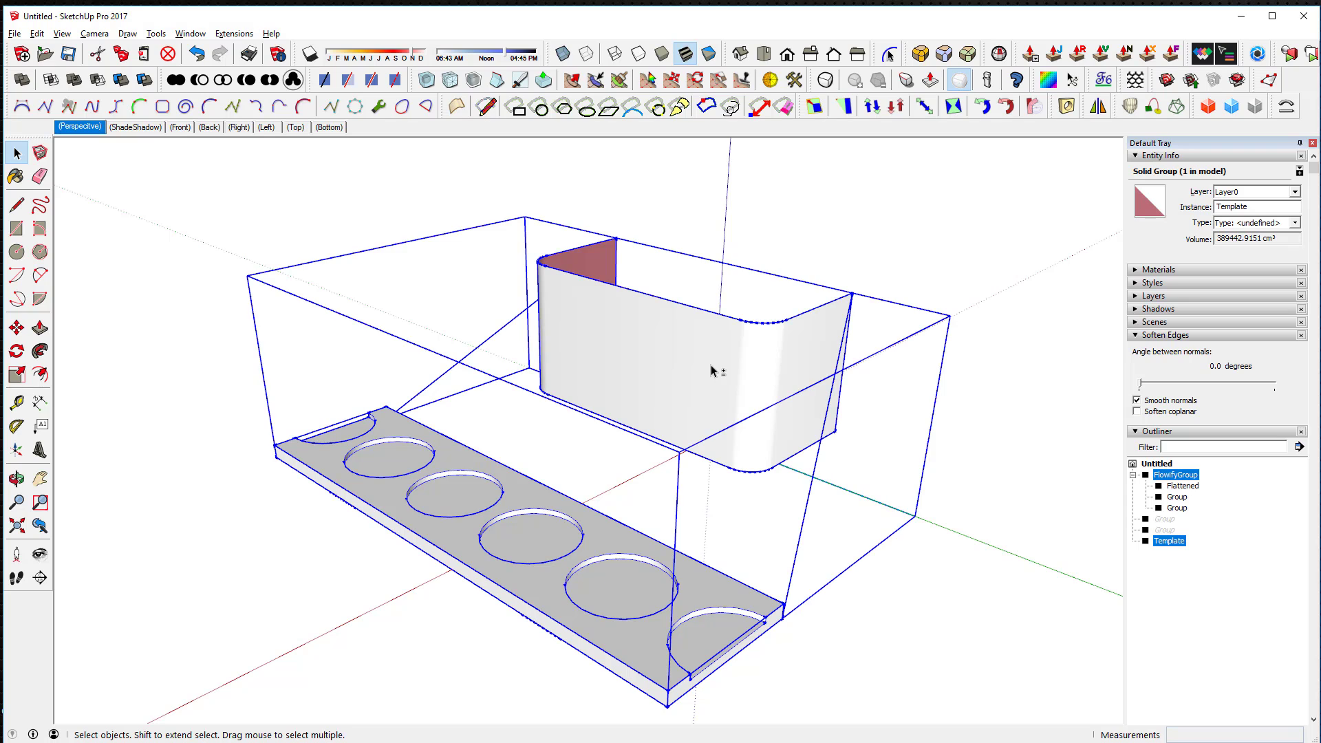
{"action": "left_click", "coordinate": [234, 34]}
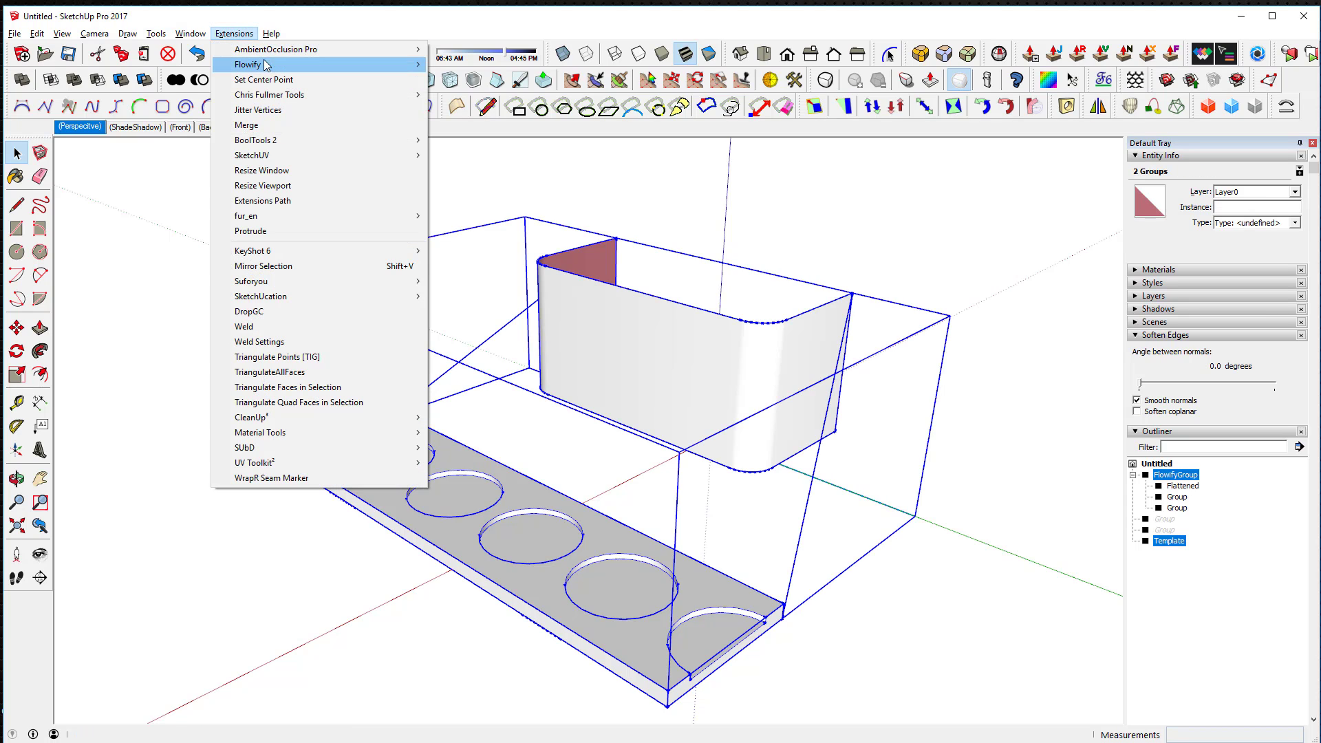
{"action": "mouse_move", "coordinate": [267, 69]}
{"action": "left_click", "coordinate": [460, 64]}
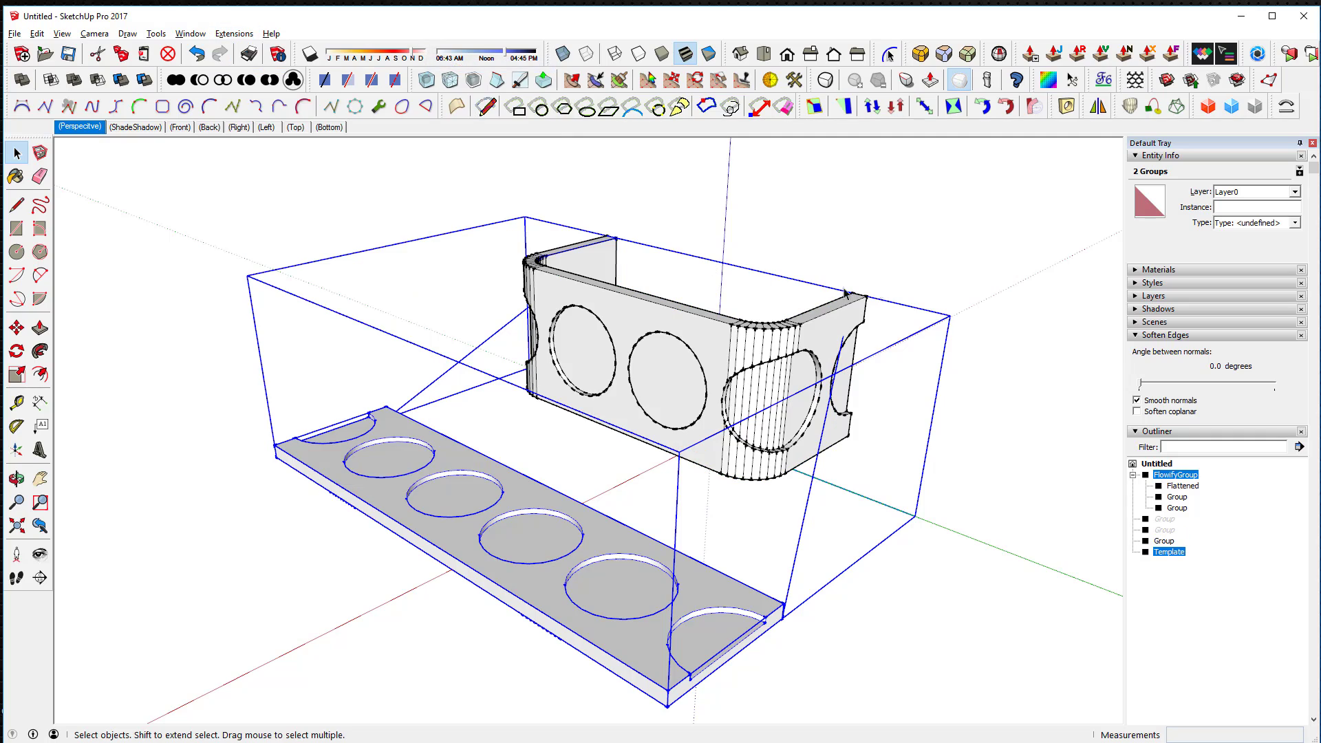
{"action": "left_click", "coordinate": [939, 252]}
{"action": "middle_click_drag", "start_coordinate": [906, 257], "coordinate": [966, 296]}
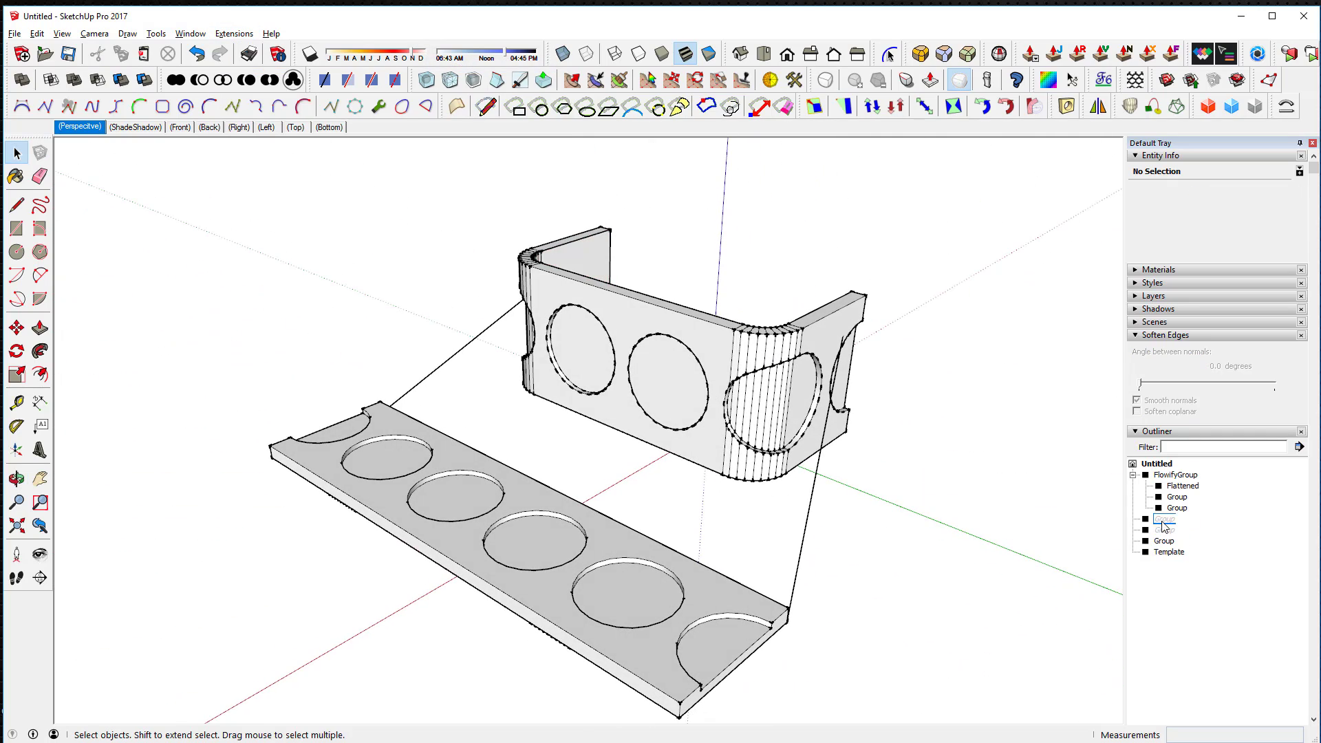
Unhide the rounded box group to compare the bent slab against it.
{"action": "left_click", "coordinate": [1163, 520]}
{"action": "right_click", "coordinate": [1166, 522]}
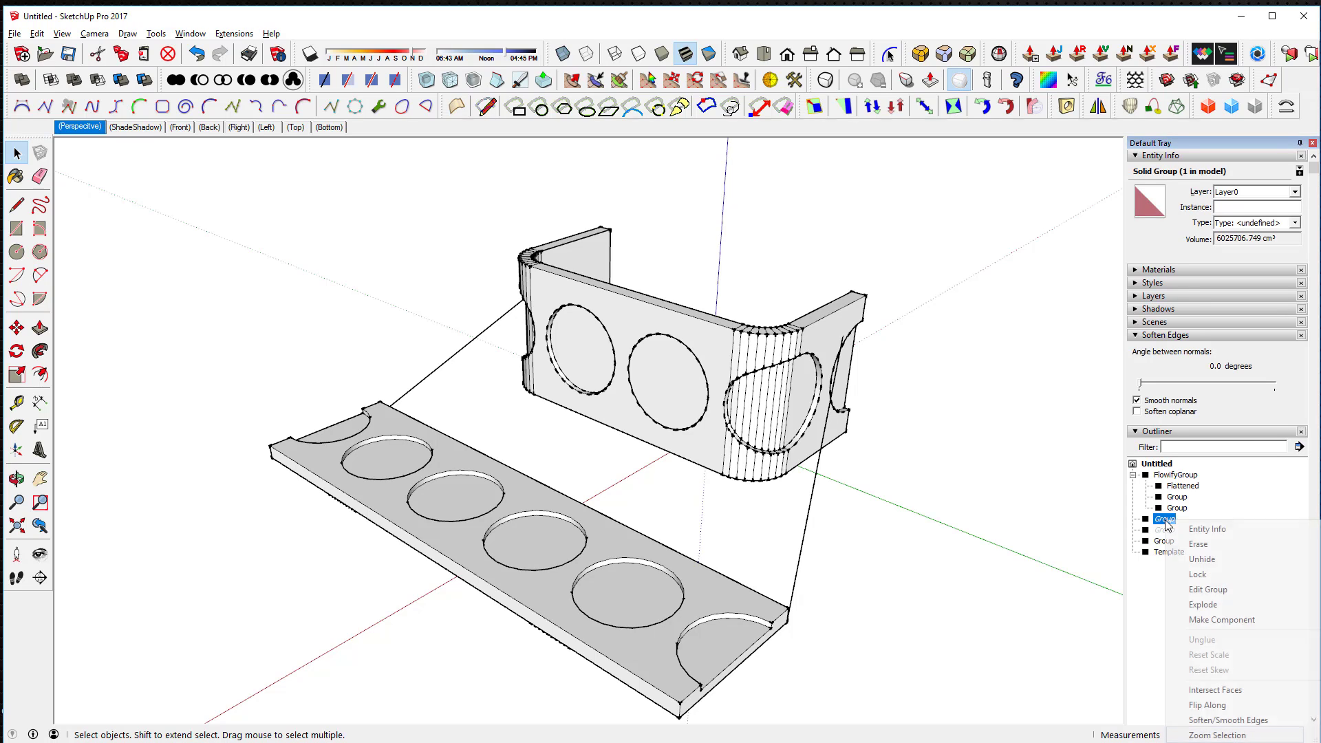
{"action": "left_click", "coordinate": [1201, 558]}
{"action": "middle_click_drag", "start_coordinate": [1020, 502], "coordinate": [1009, 468]}
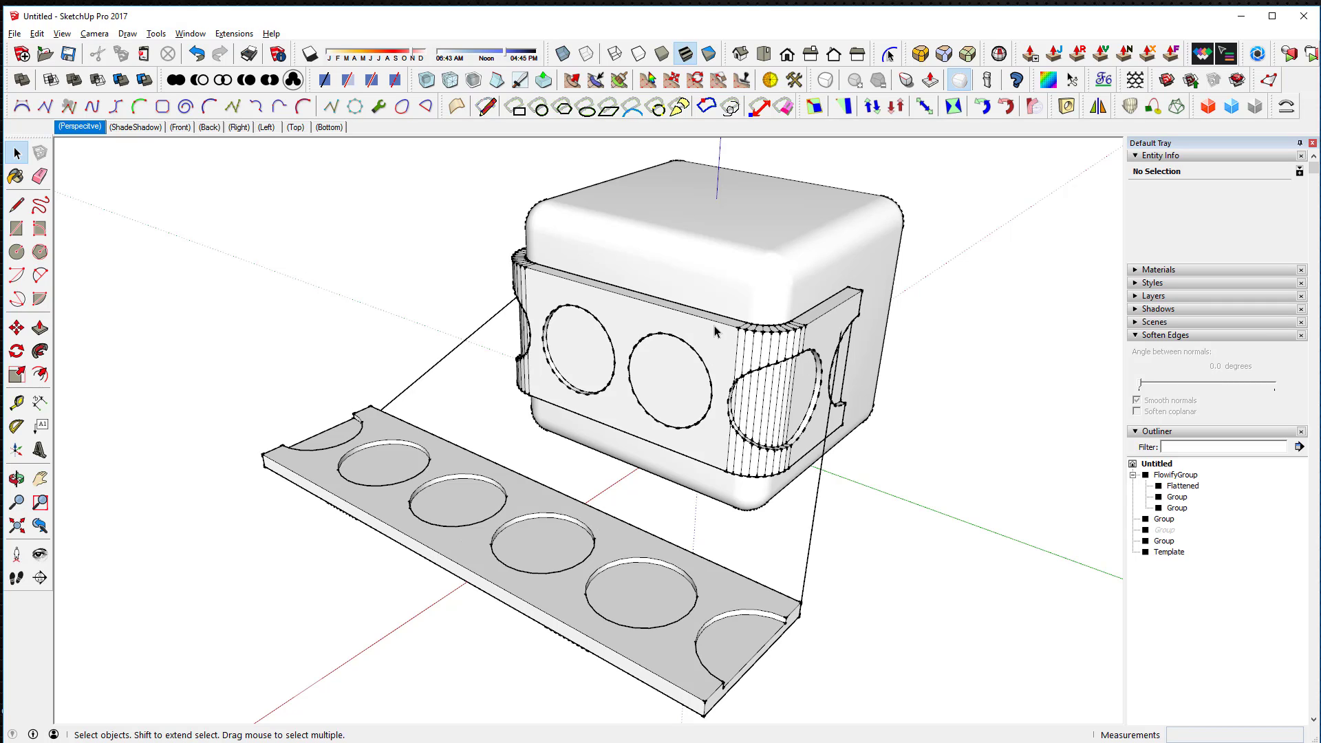
Hide the rounded box, the bent slab and the Template slab so only the FlowifyGroup stays visible.
{"action": "left_click", "coordinate": [787, 266]}
{"action": "right_click", "coordinate": [786, 267]}
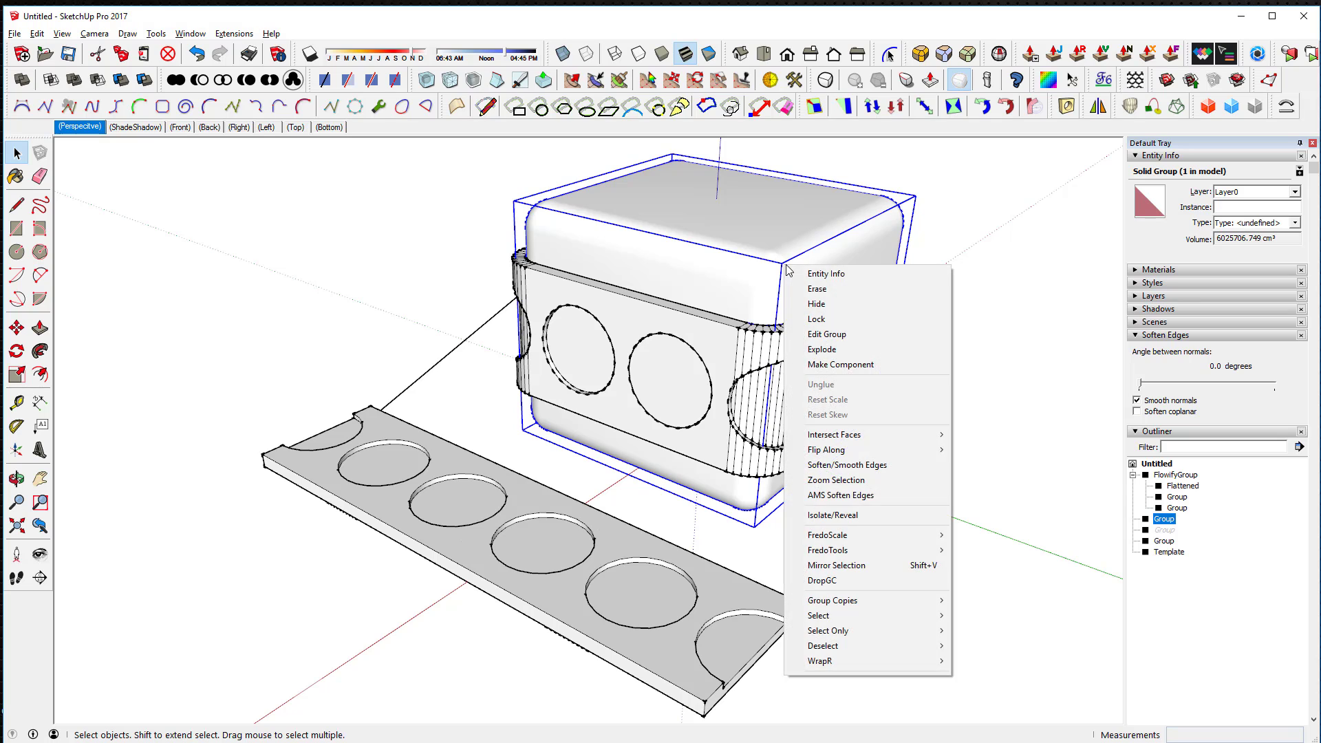
{"action": "left_click", "coordinate": [736, 253]}
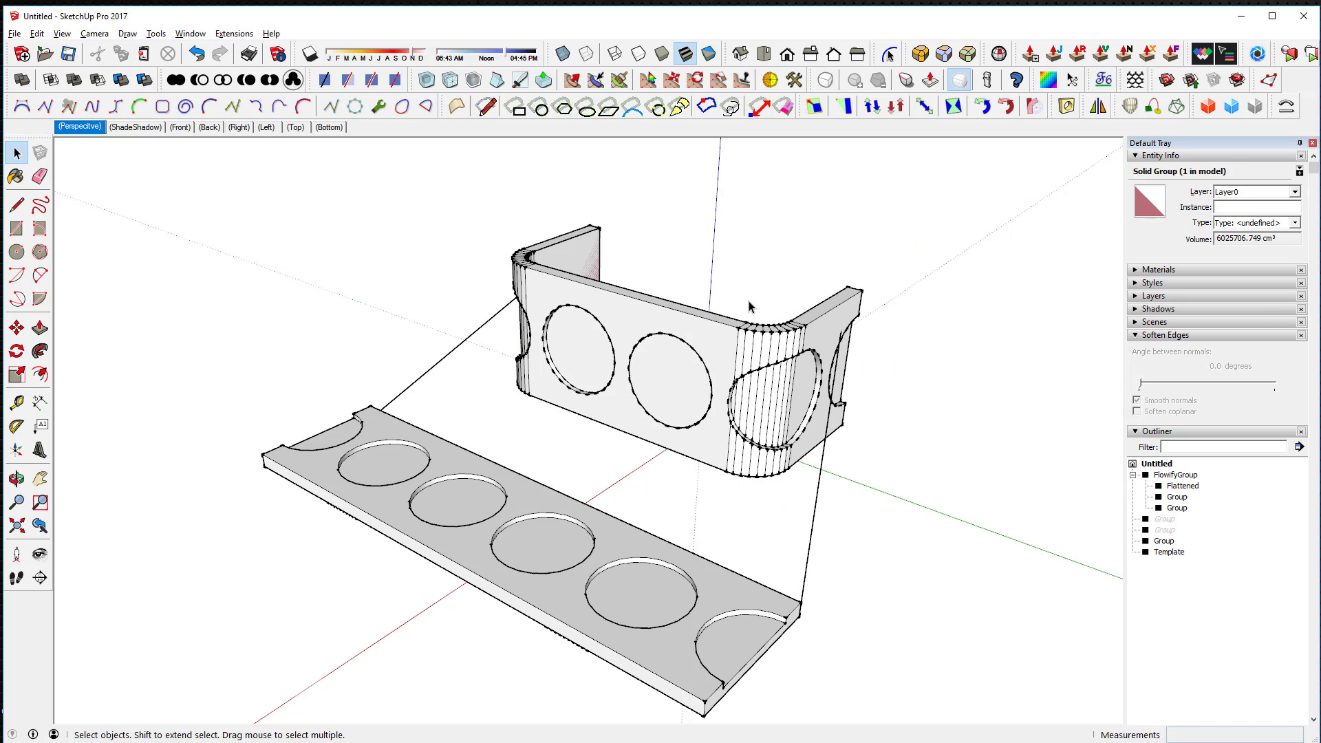
{"action": "left_click", "coordinate": [694, 333]}
{"action": "key", "text": "h"}
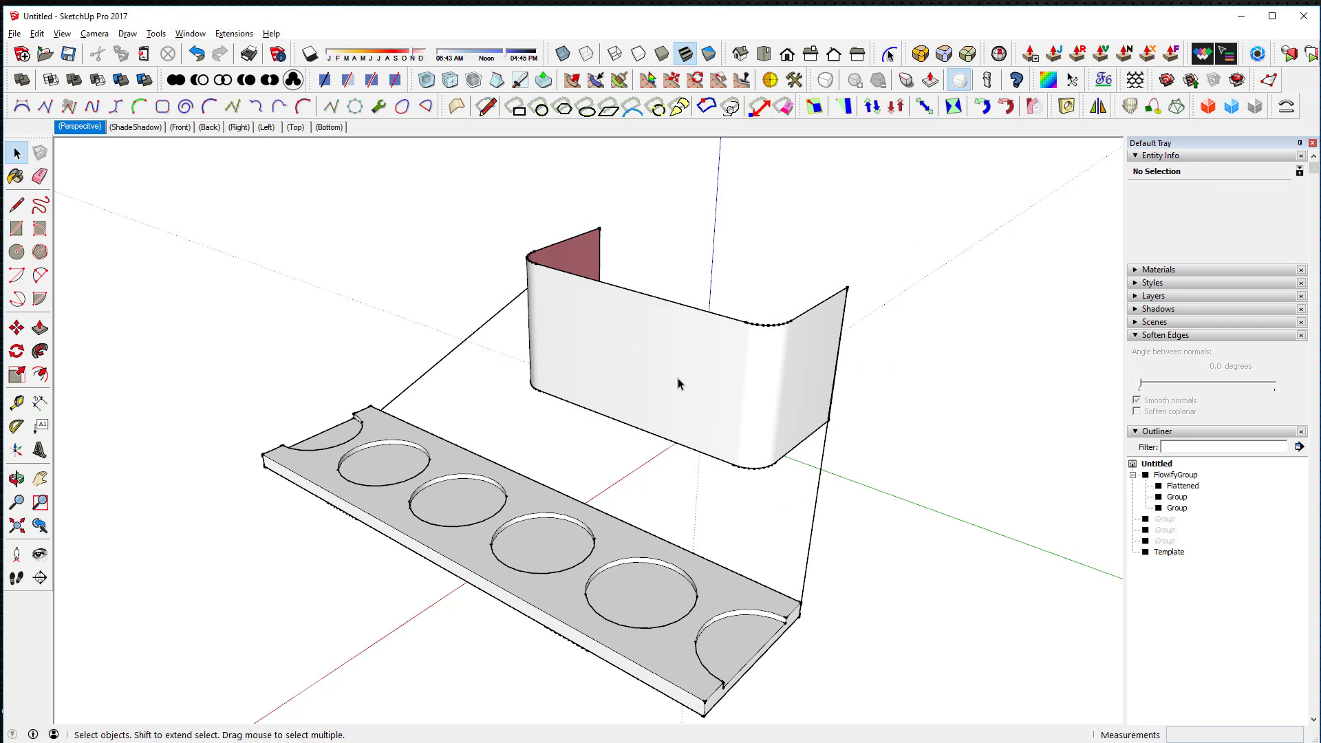
{"action": "left_click", "coordinate": [614, 537]}
{"action": "key", "text": "h"}
Unsoften the edges of the curved surface inside the FlowifyGroup by setting the angle between normals to 0.9 degrees.
{"action": "left_click", "coordinate": [699, 374]}
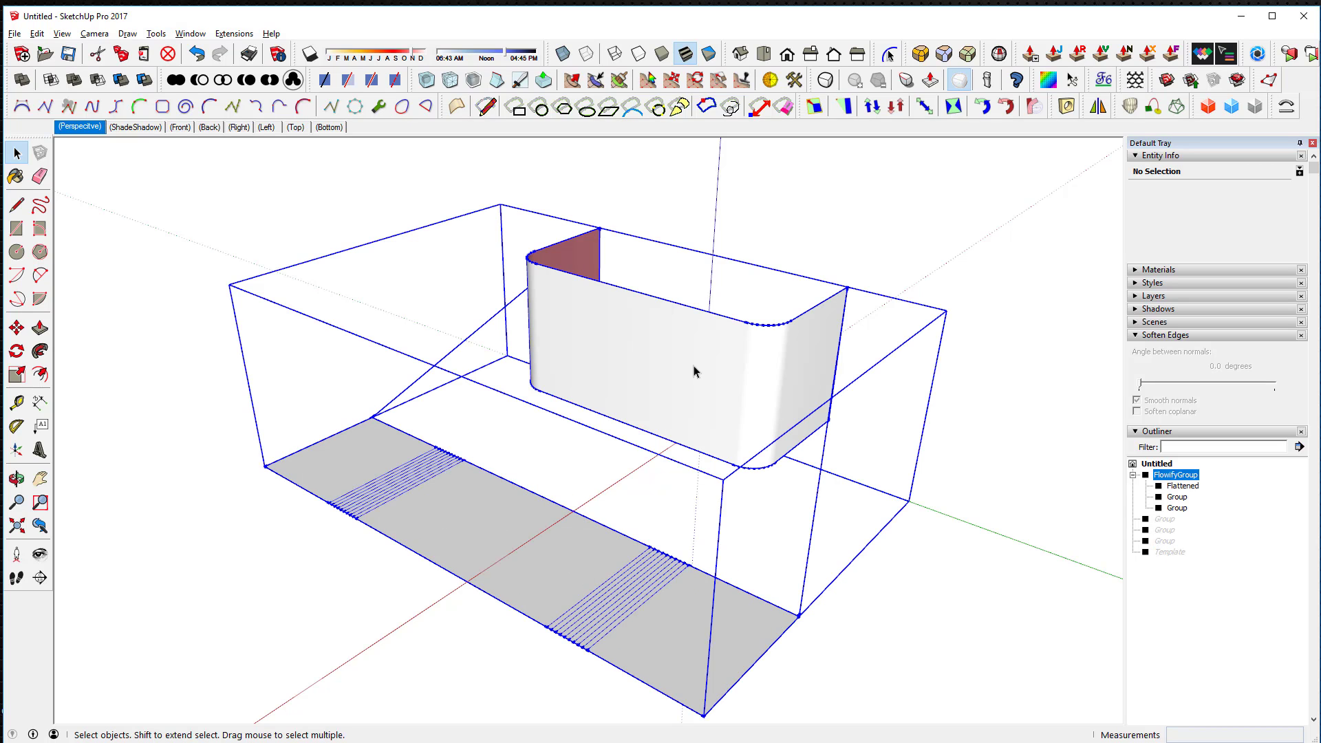
{"action": "double_click", "coordinate": [693, 370]}
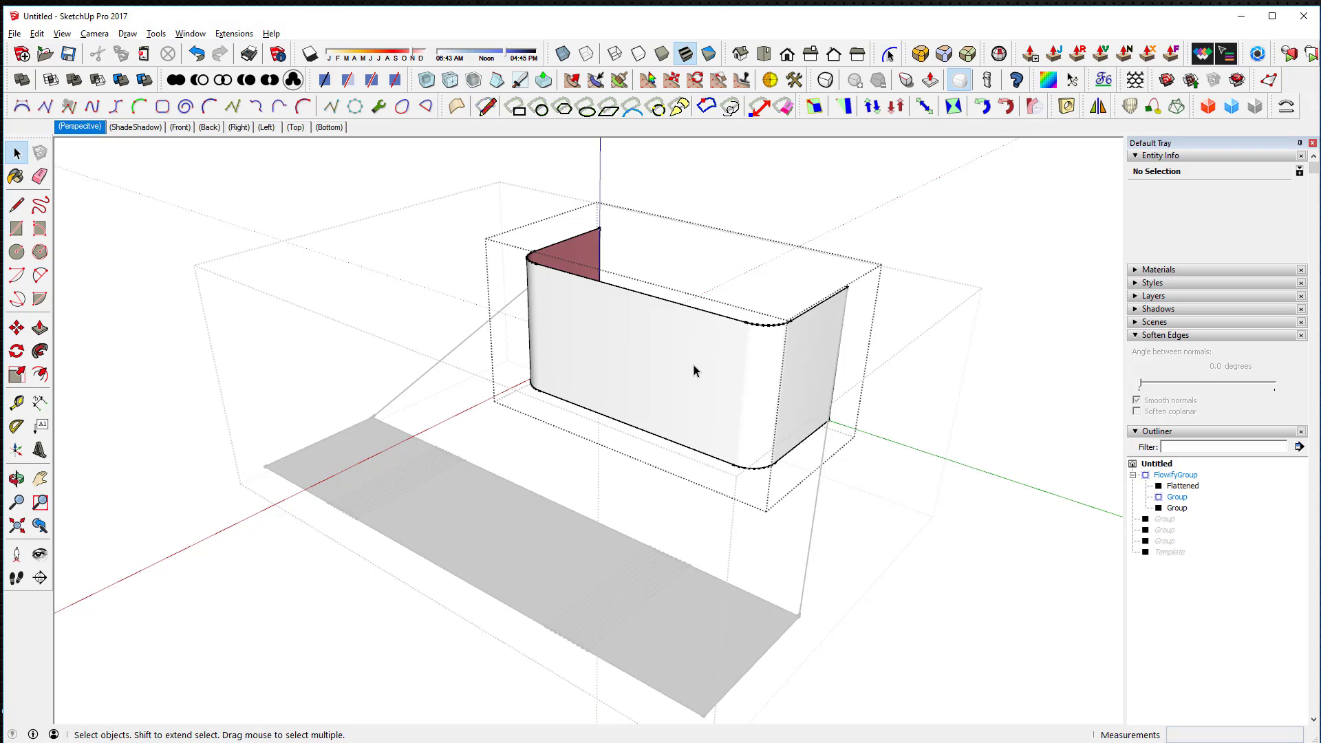
{"action": "triple_click", "coordinate": [695, 371]}
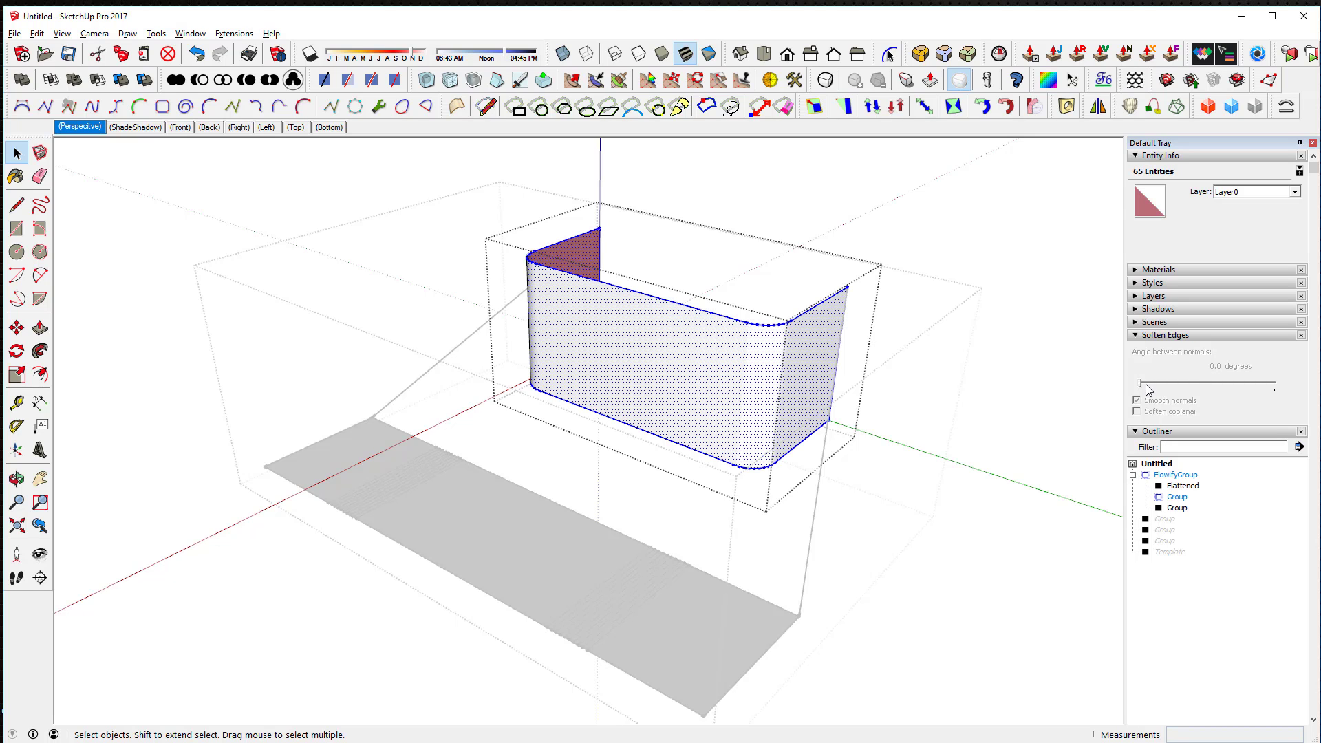
{"action": "left_click_drag", "start_coordinate": [1144, 382], "coordinate": [1146, 381]}
{"action": "triple_click", "coordinate": [803, 361]}
{"action": "left_click", "coordinate": [1145, 387]}
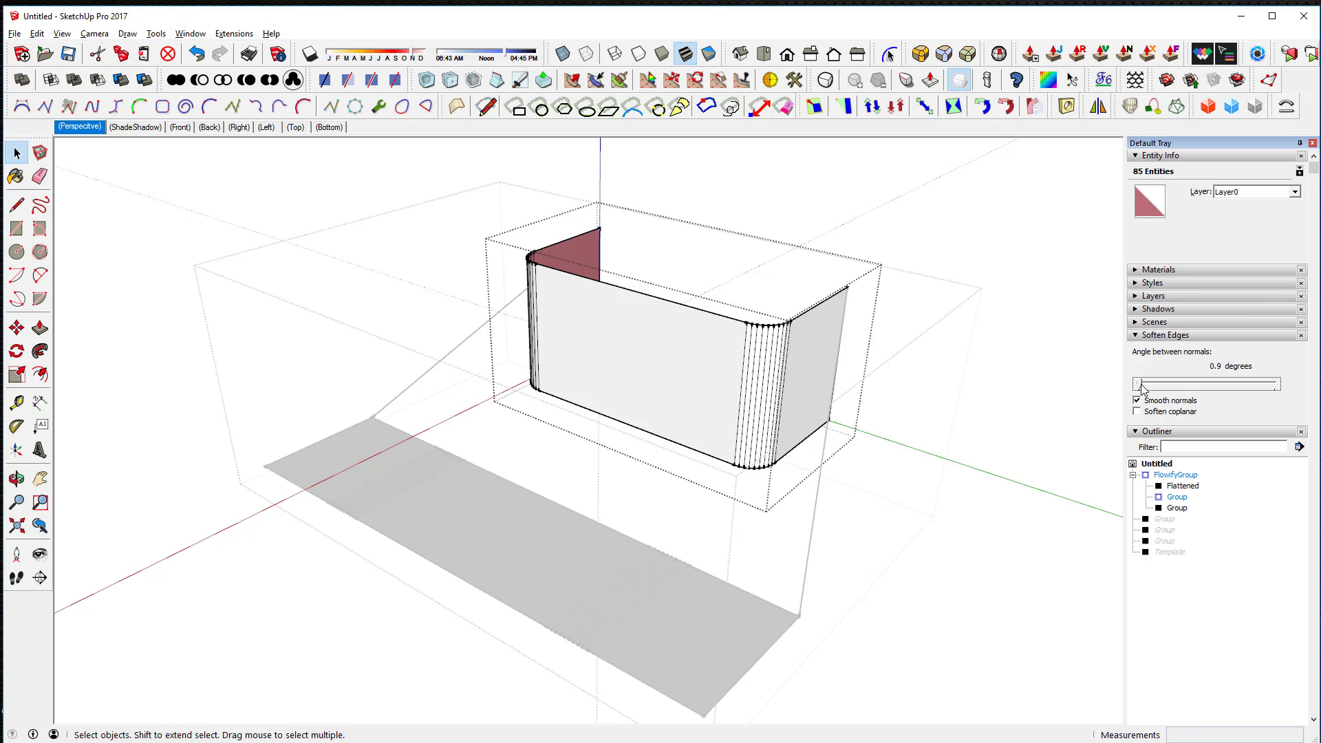
{"action": "left_click", "coordinate": [1028, 385]}
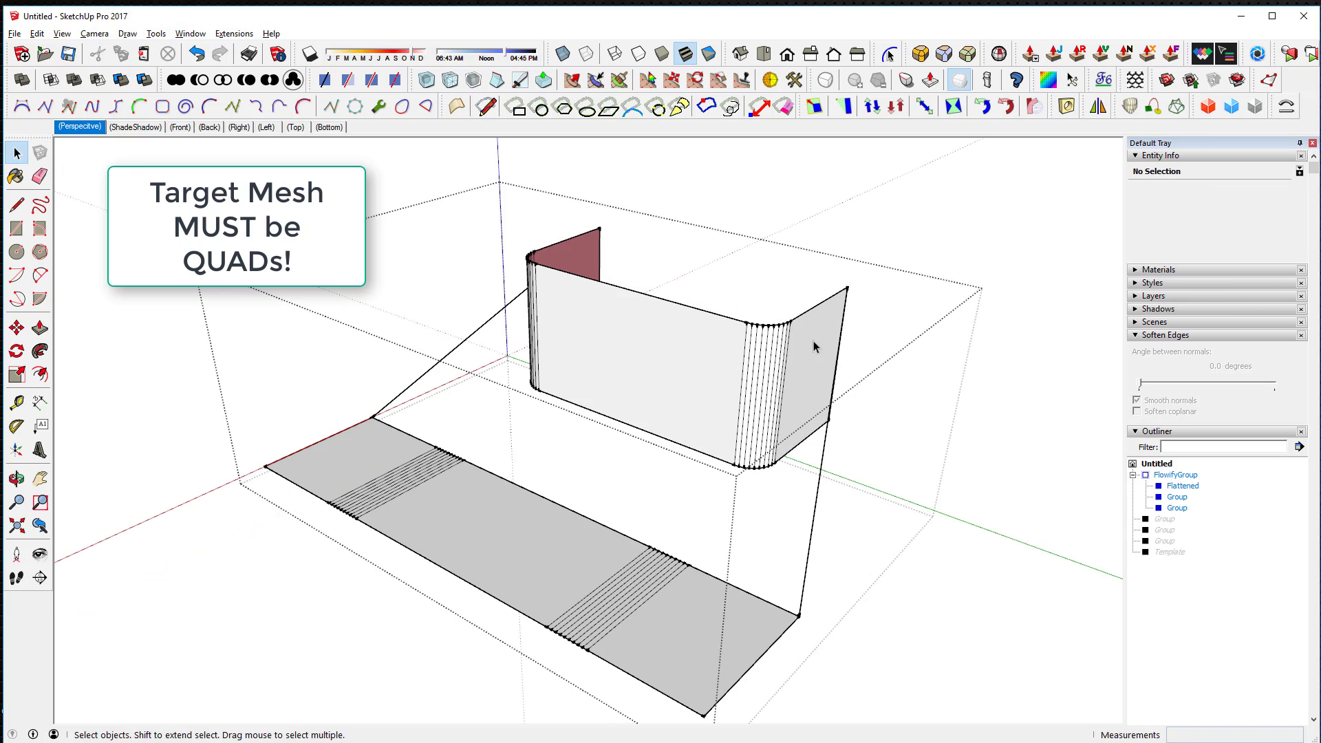
{"action": "left_click", "coordinate": [1042, 452]}
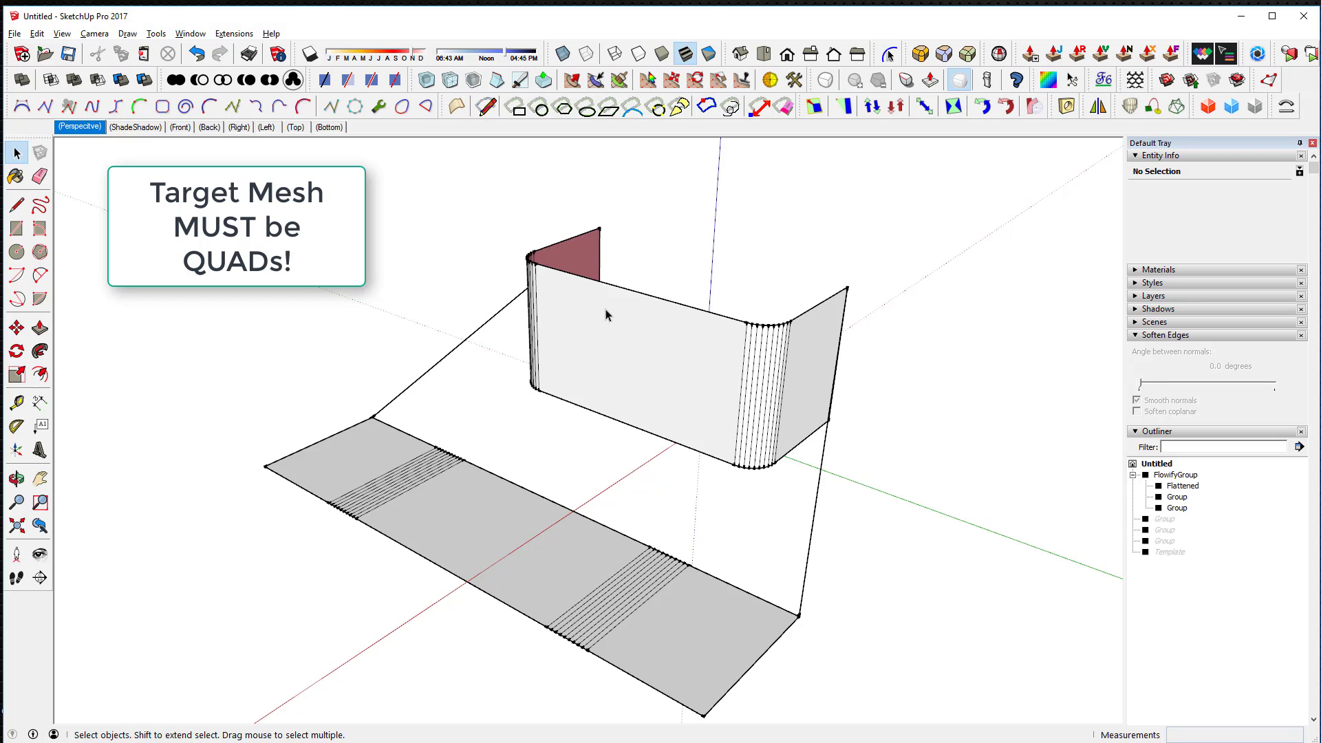
{"action": "left_click", "coordinate": [156, 33]}
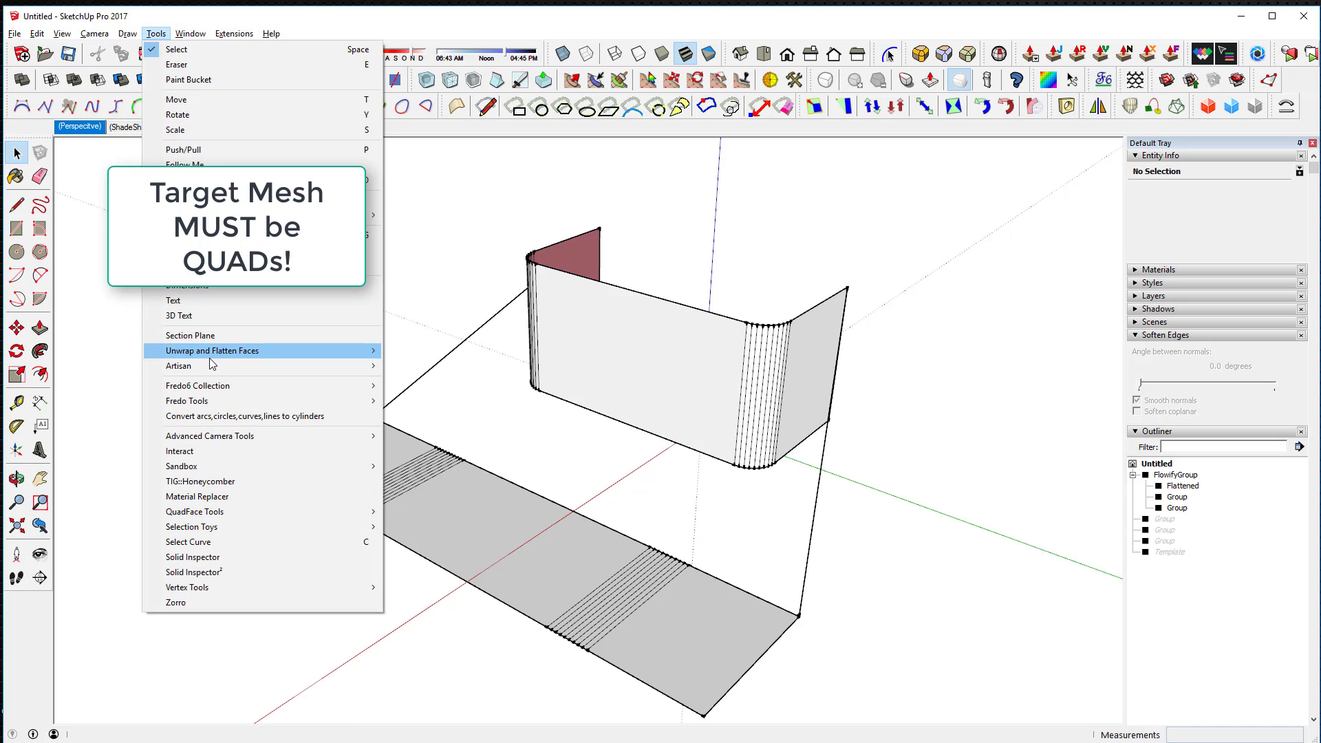
{"action": "mouse_move", "coordinate": [206, 352]}
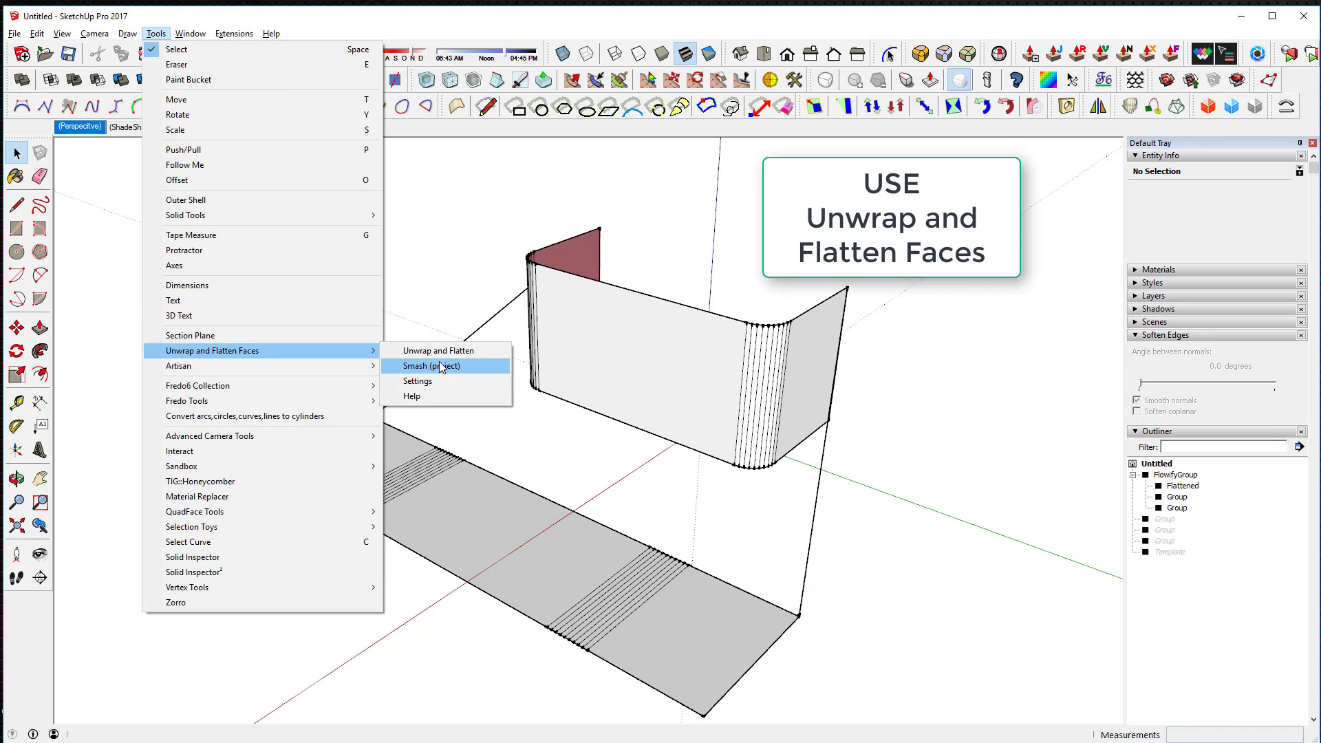
{"action": "left_click", "coordinate": [953, 341]}
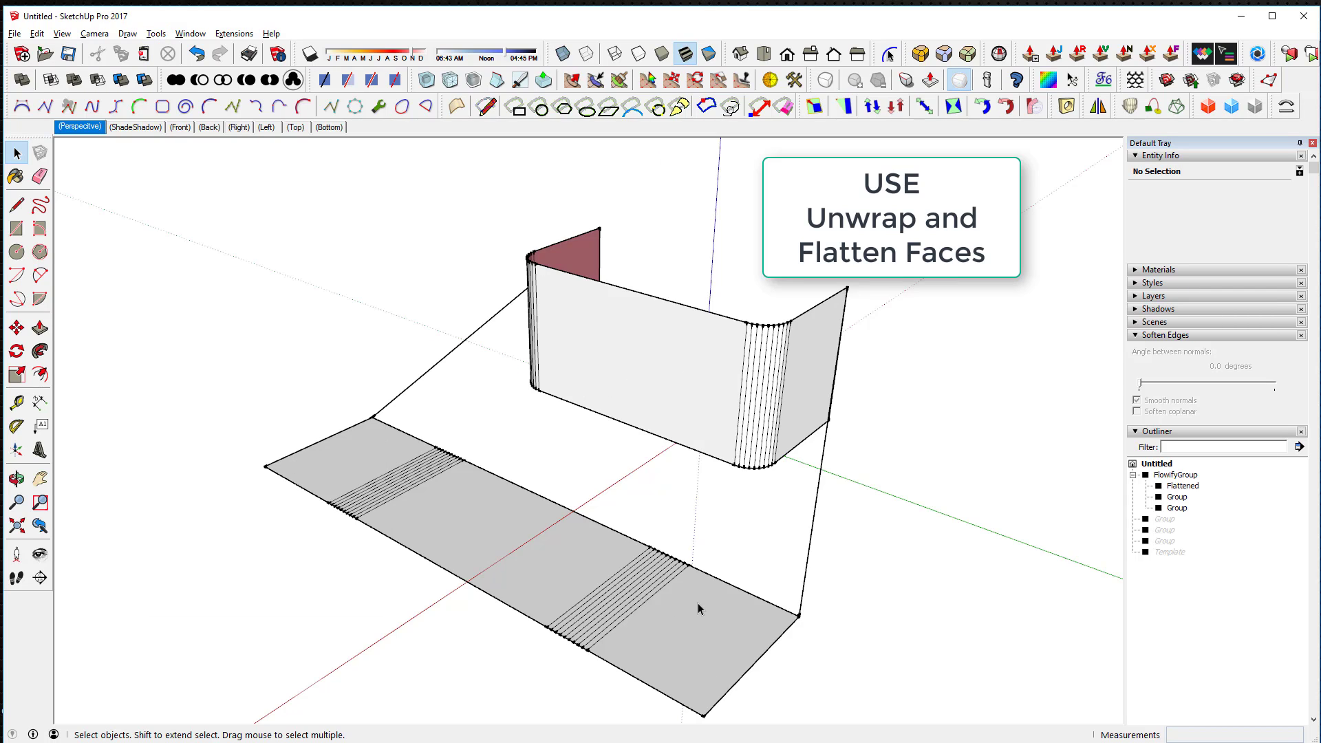
{"action": "middle_click_drag", "start_coordinate": [716, 434], "coordinate": [835, 446]}
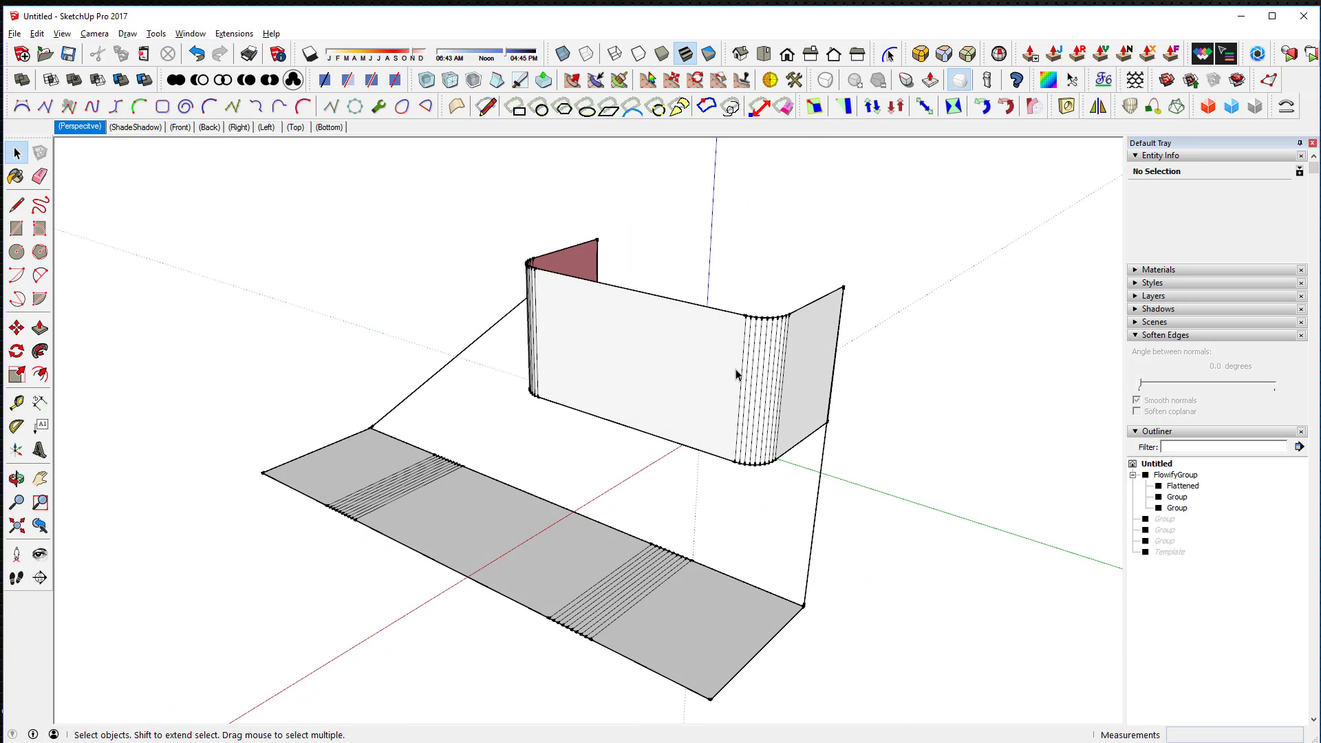
{"action": "scroll", "coordinate": [834, 430], "scroll_direction": "down", "scroll_amount": 1}
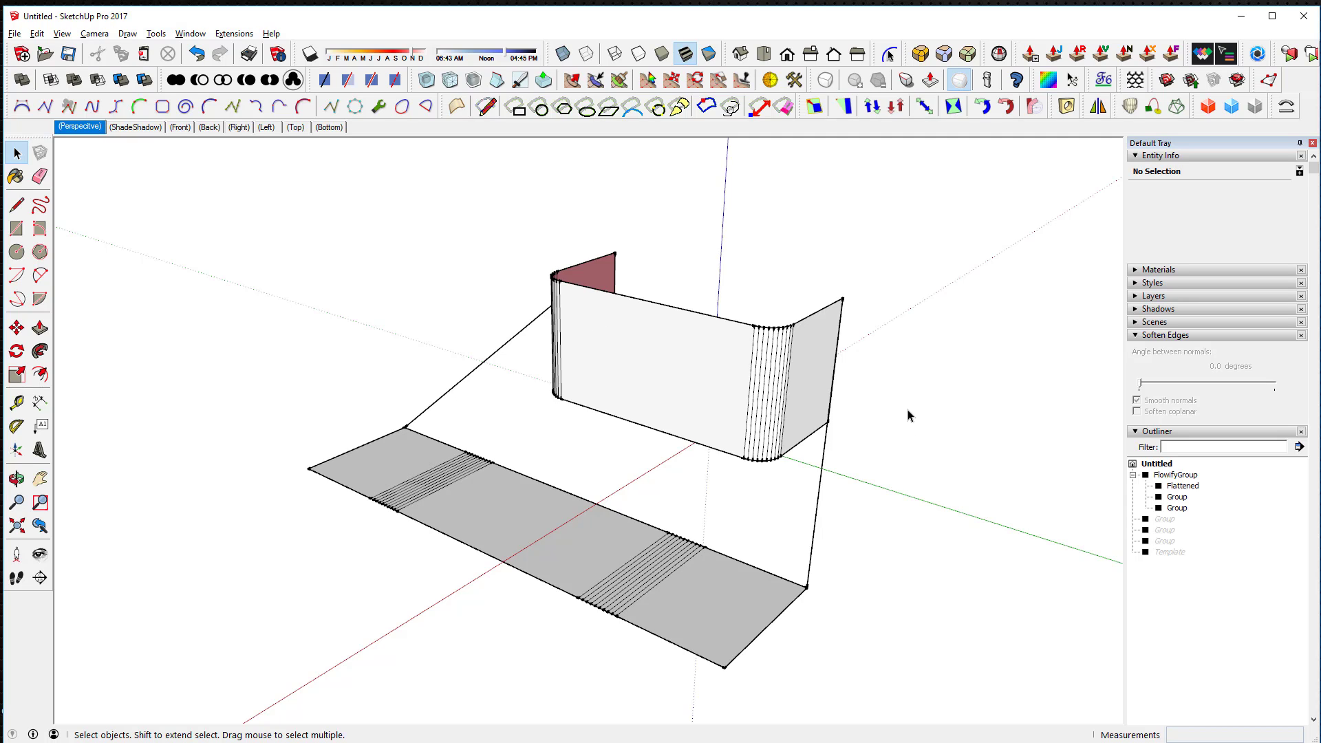
Inspect the FlowifyGroup's contents: the curved surface, the group of connecting lines and the Flattened strip.
{"action": "left_click", "coordinate": [760, 365]}
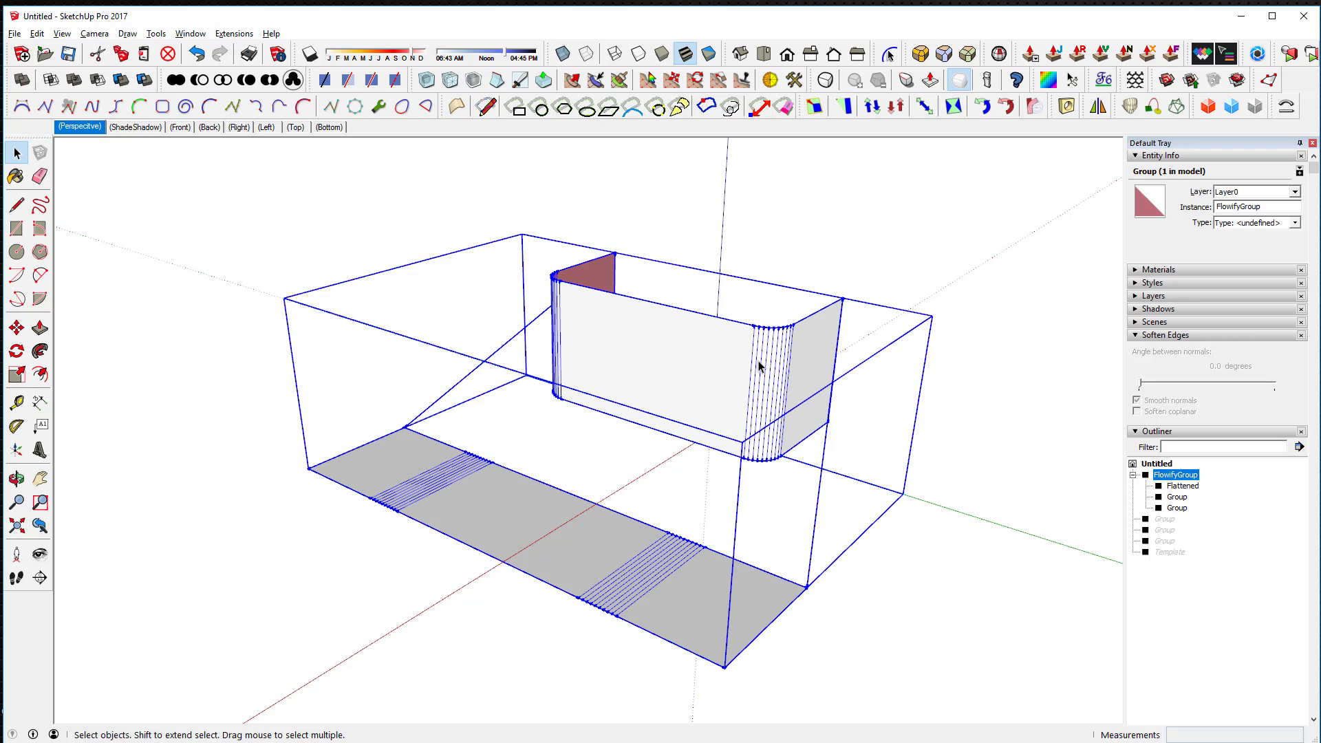
{"action": "double_click", "coordinate": [760, 365]}
{"action": "left_click", "coordinate": [757, 375]}
{"action": "left_click", "coordinate": [823, 457]}
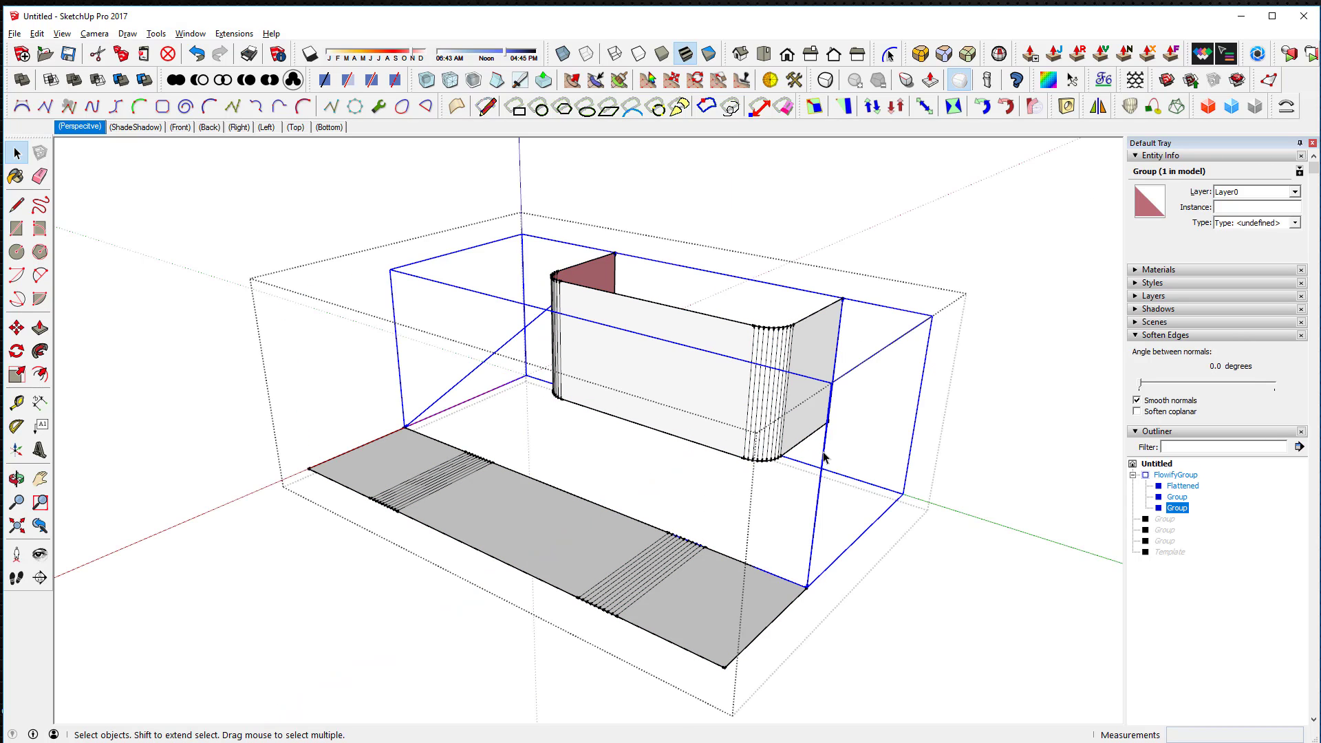
{"action": "left_click", "coordinate": [688, 580]}
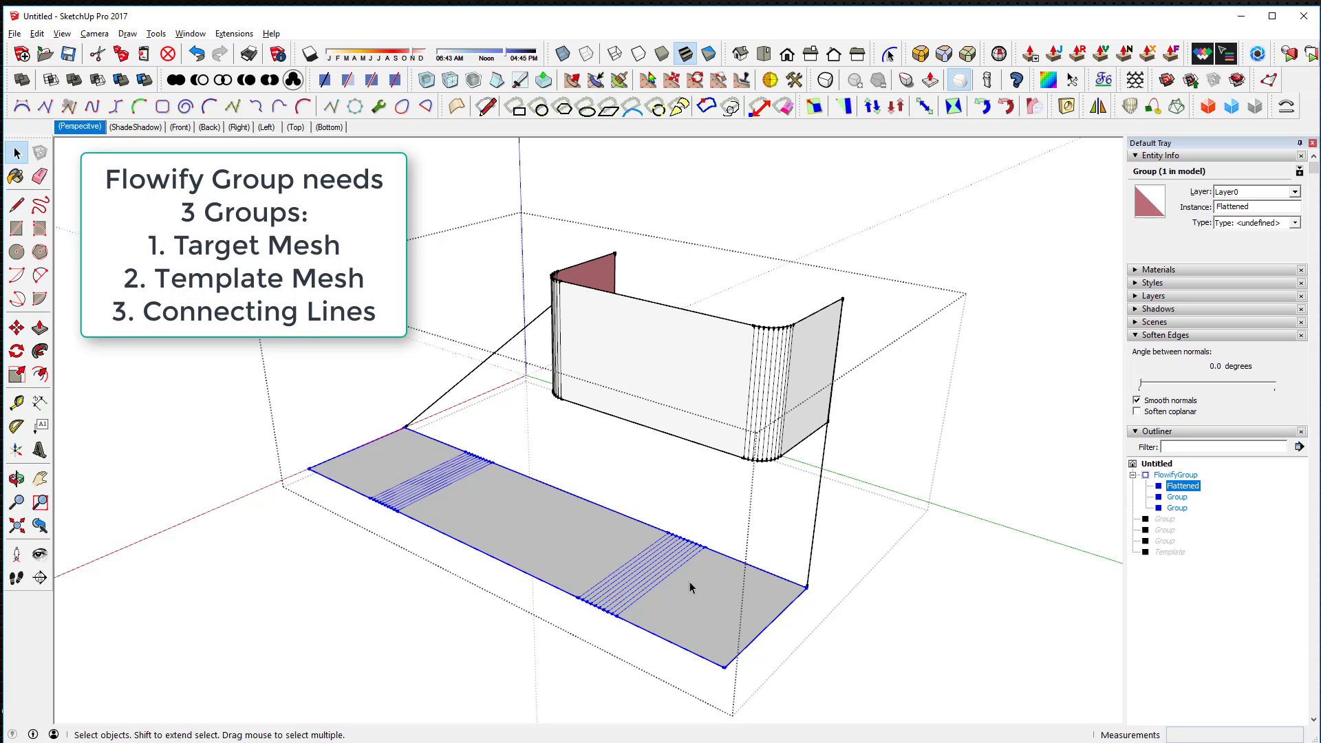
{"action": "left_click", "coordinate": [876, 603]}
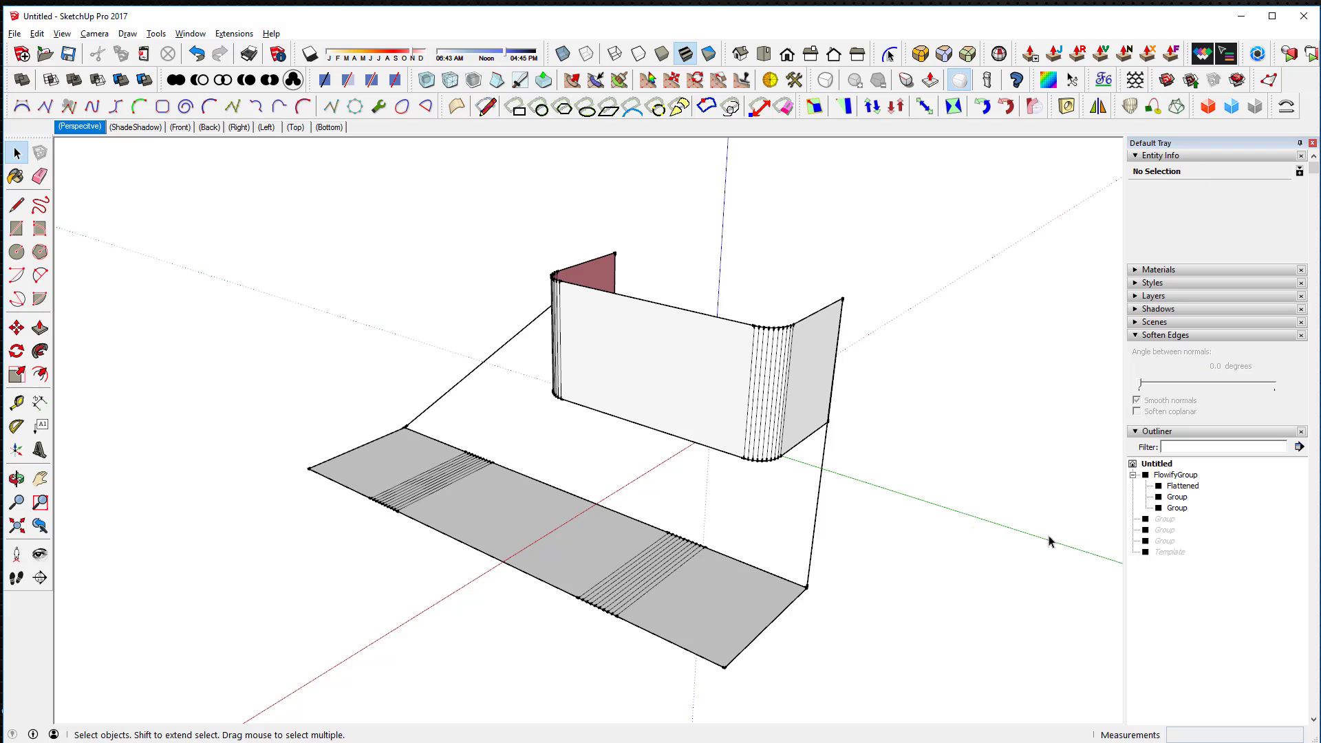
Unhide the Template slab above the Flattened strip.
{"action": "right_click", "coordinate": [1173, 558]}
{"action": "left_click", "coordinate": [1169, 160]}
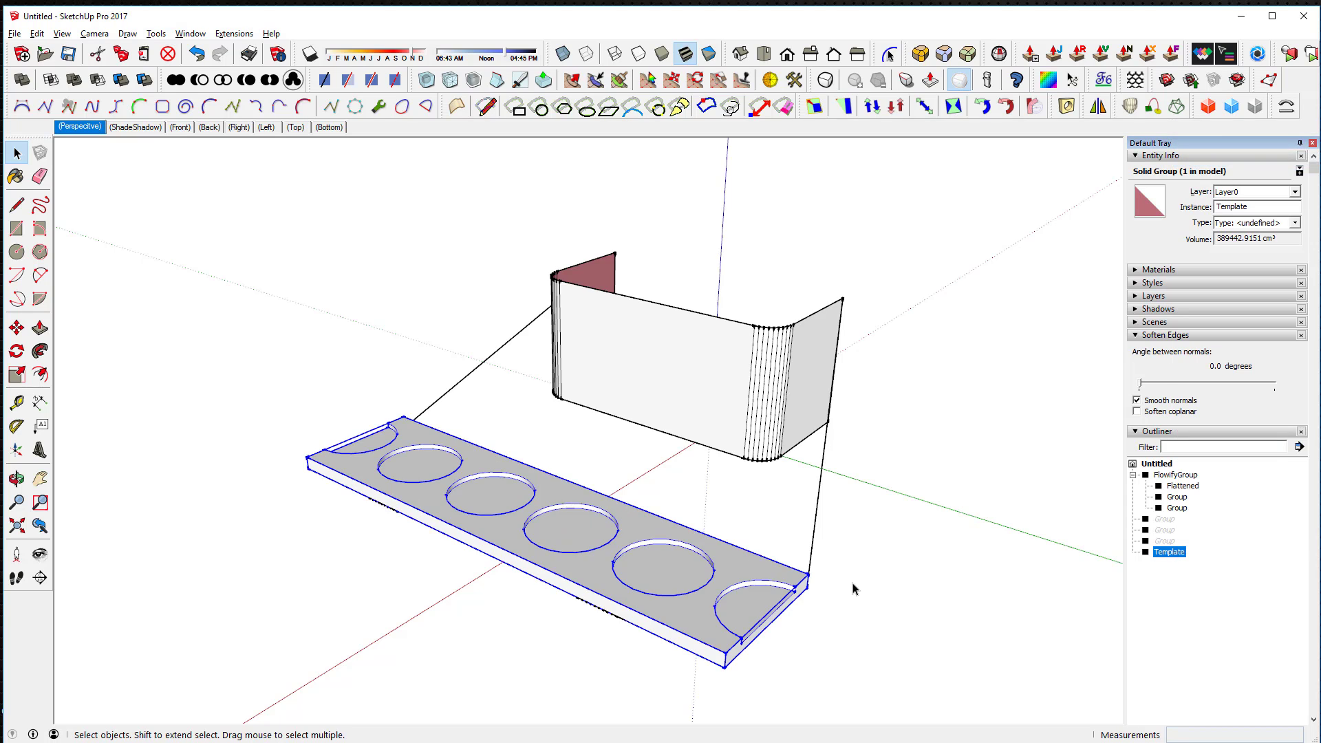
{"action": "left_click", "coordinate": [951, 600]}
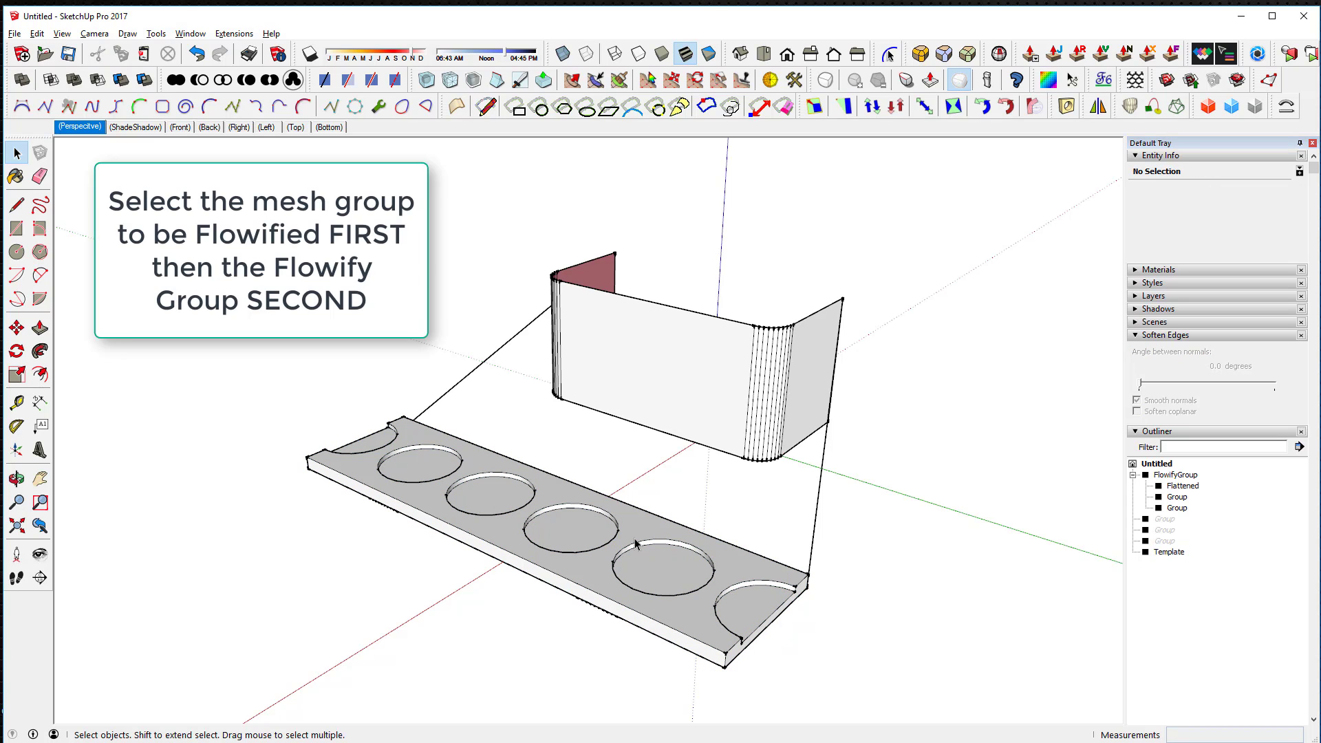
Bend the Template slab onto the unsoftened curved surface with Flowify, selecting the slab first and the FlowifyGroup second.
{"action": "left_click", "coordinate": [636, 544]}
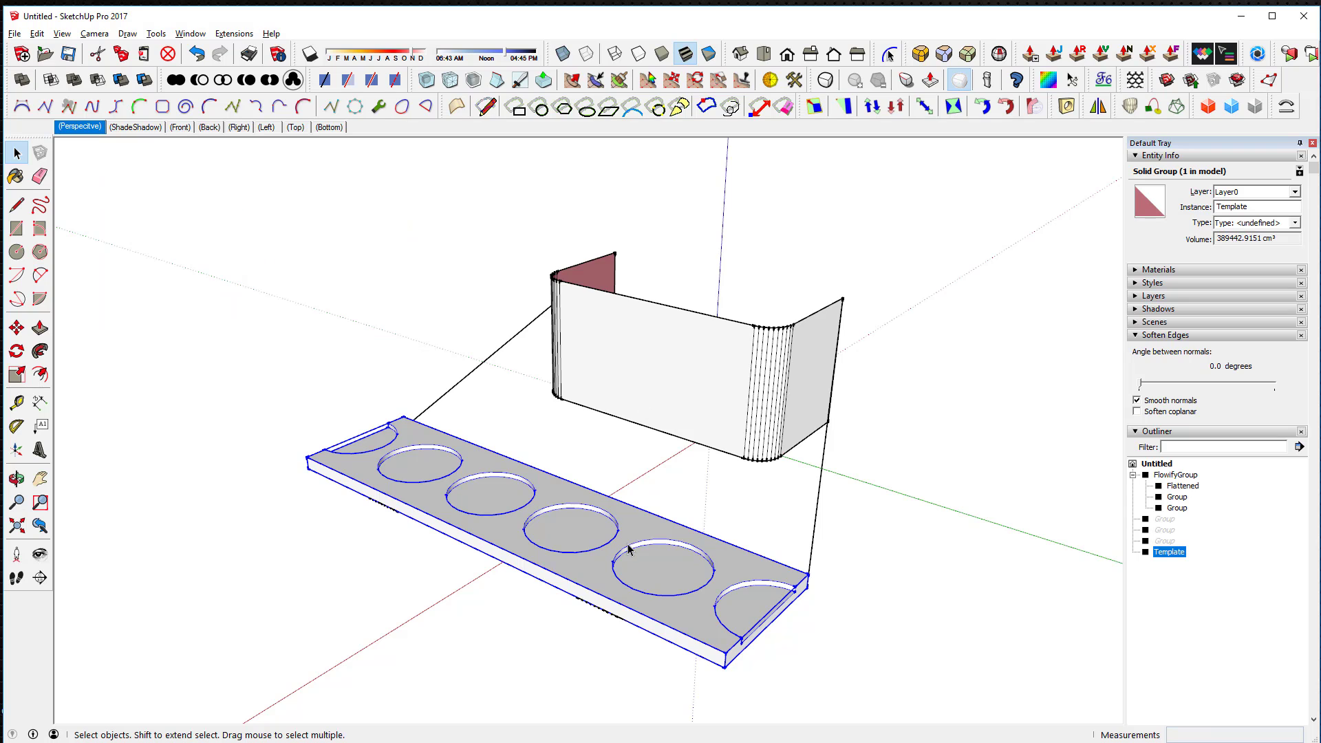
{"action": "left_click", "coordinate": [668, 379], "text": "shift"}
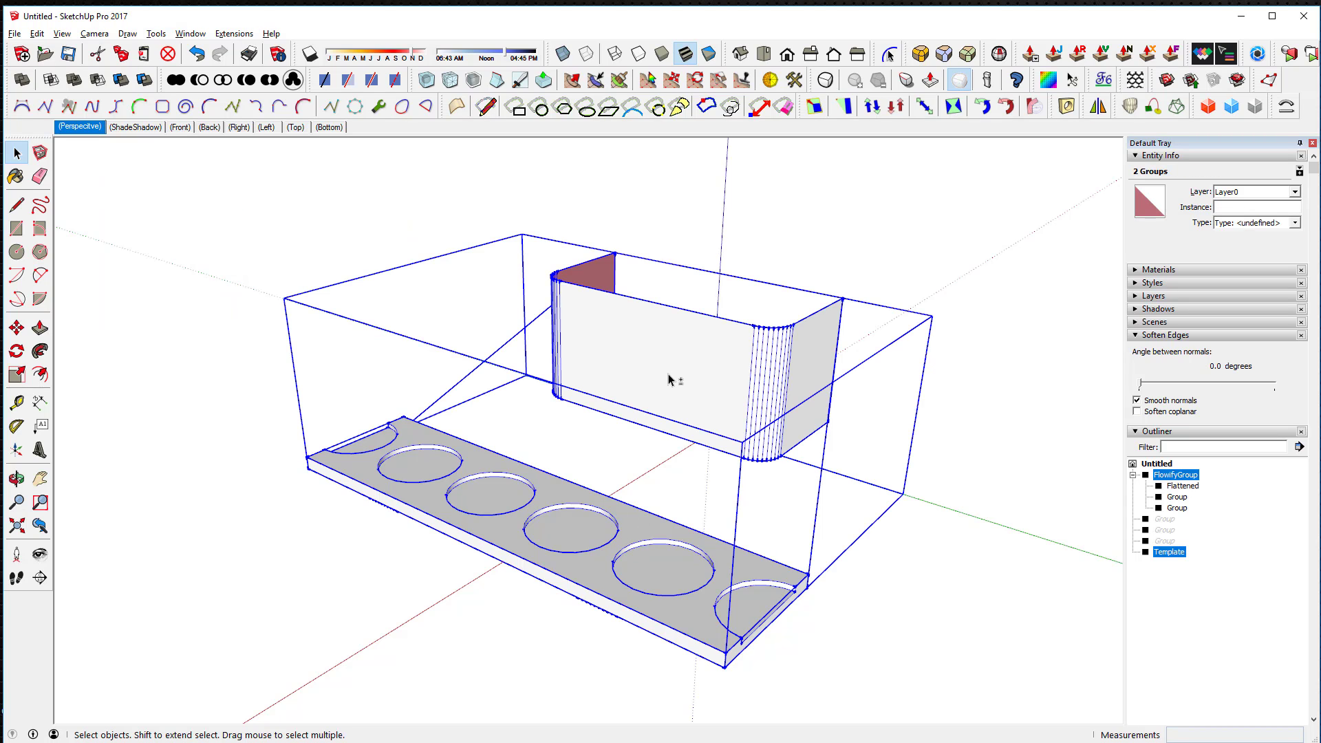
{"action": "left_click", "coordinate": [234, 34]}
{"action": "mouse_move", "coordinate": [254, 67]}
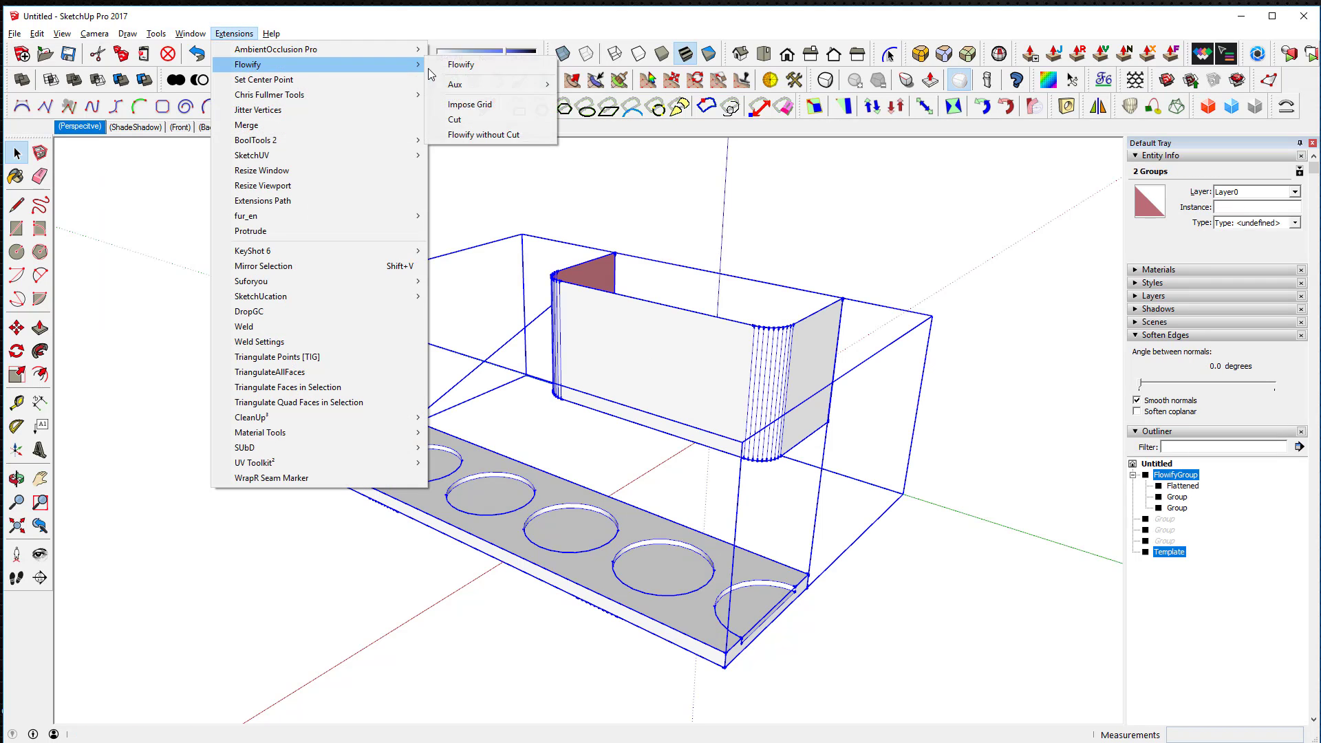
{"action": "left_click", "coordinate": [505, 67]}
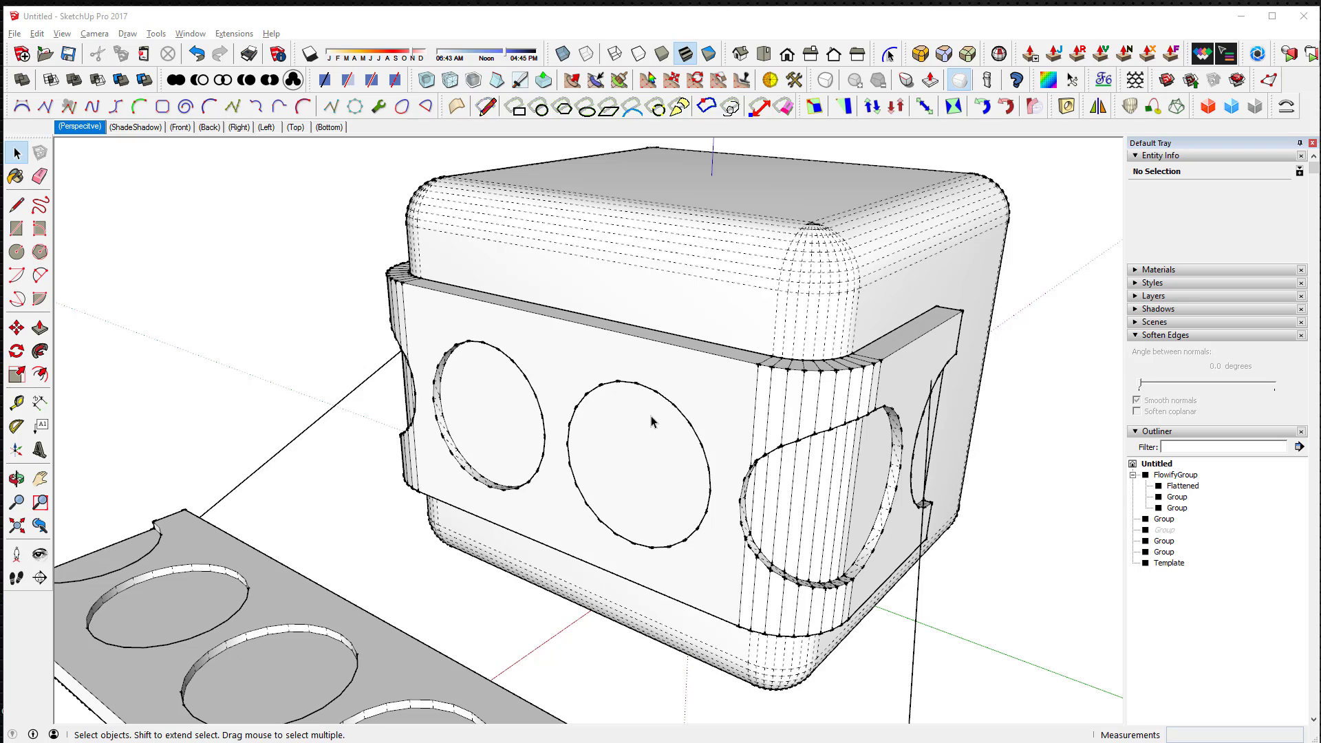
Open the bent slab group and intersect its front face with the edges of the second circle, using only the selection.
{"action": "double_click", "coordinate": [706, 394]}
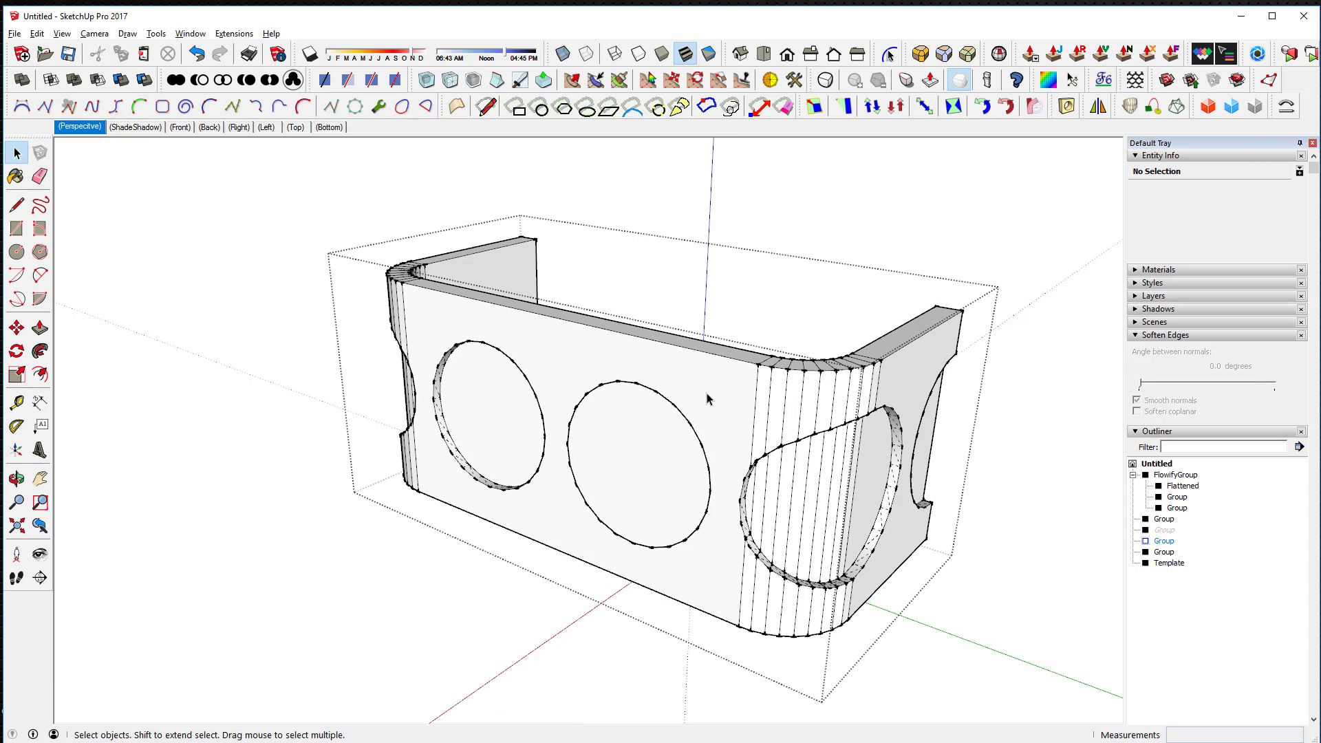
{"action": "key", "text": "x"}
{"action": "middle_click_drag", "start_coordinate": [709, 399], "coordinate": [649, 448]}
{"action": "key", "text": "x"}
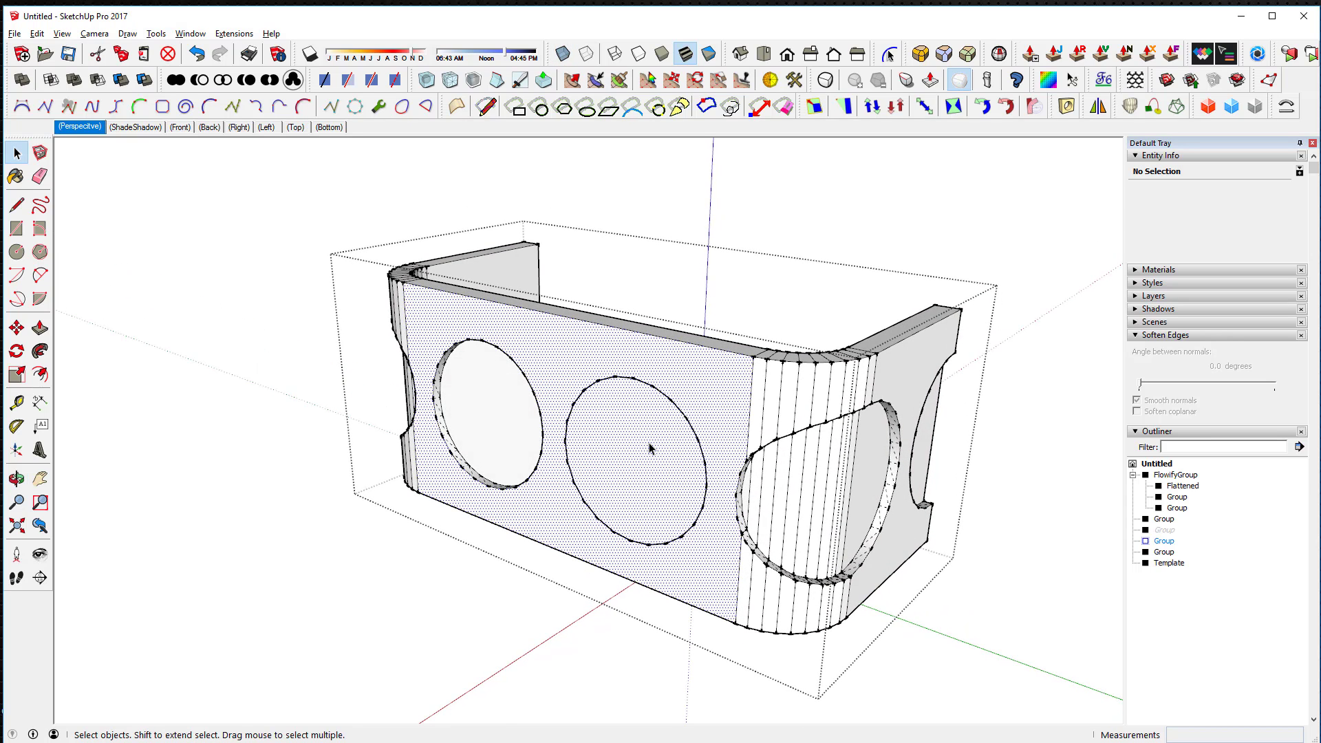
{"action": "left_click", "coordinate": [650, 448]}
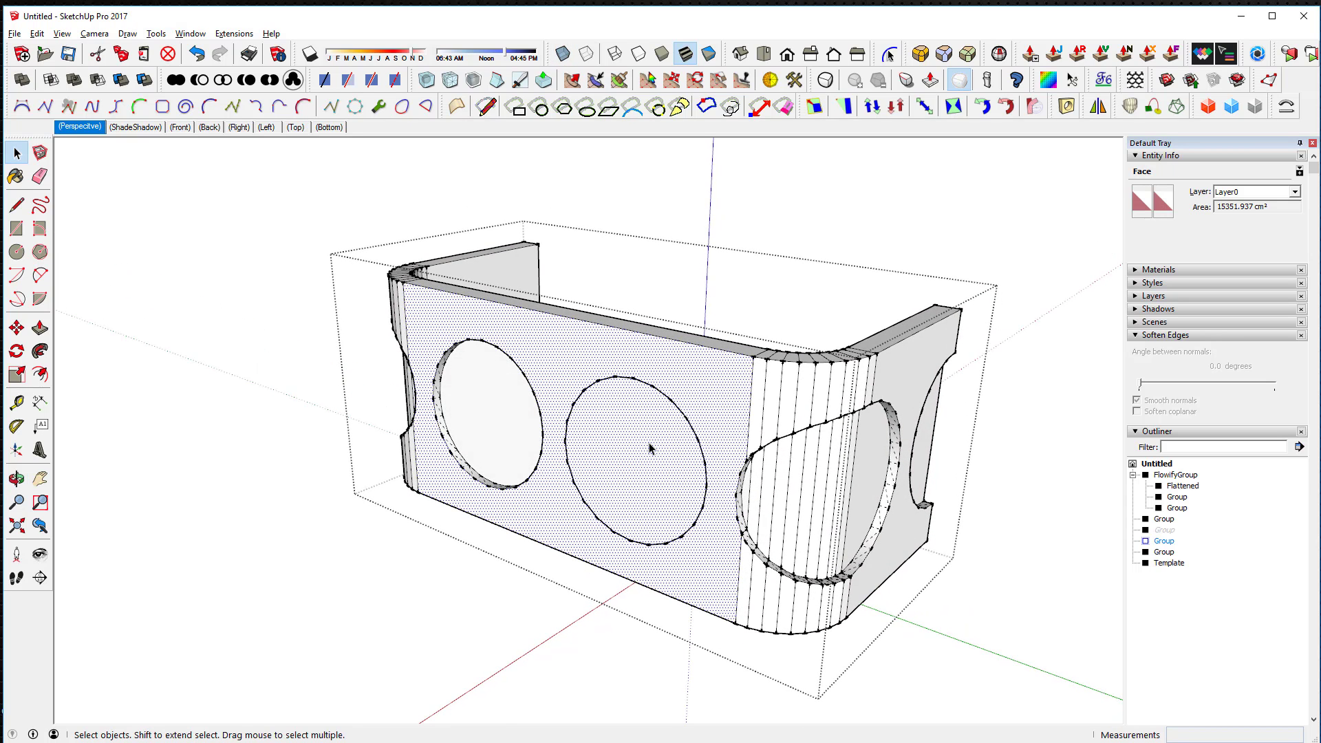
{"action": "key", "text": "v"}
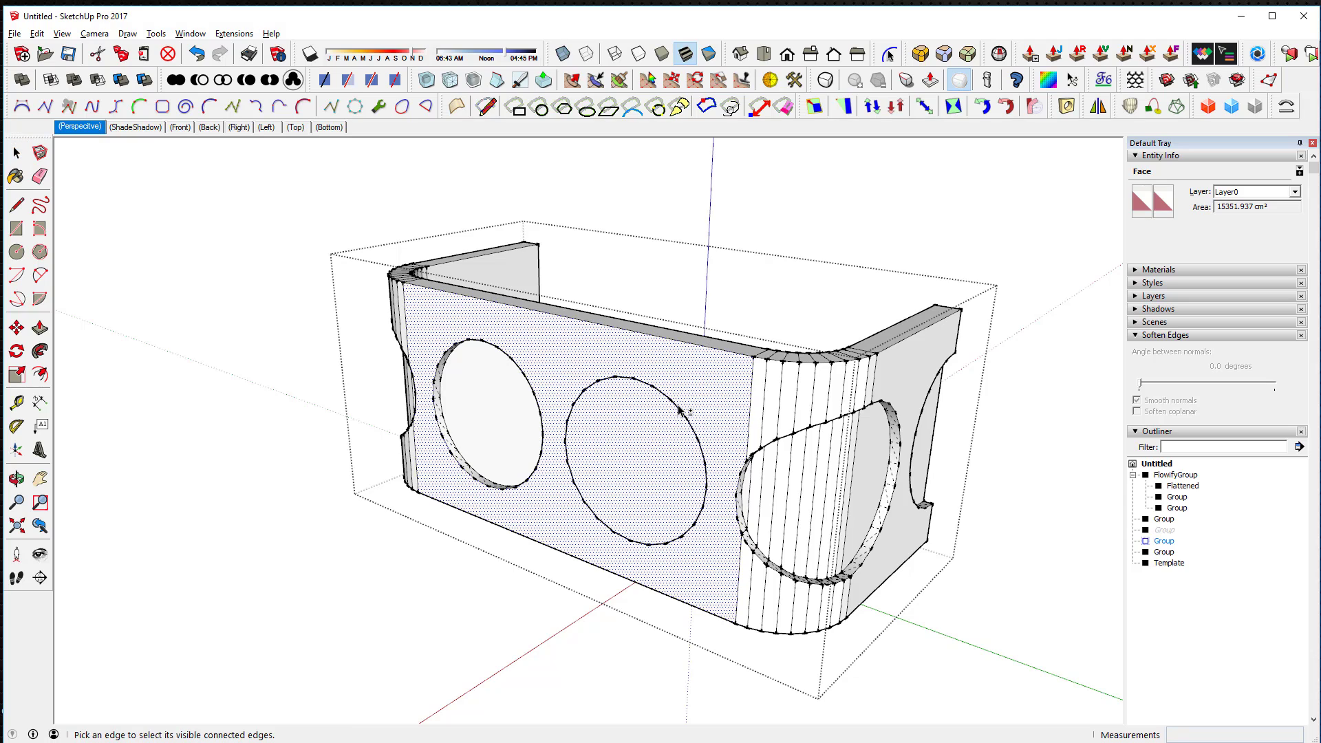
{"action": "left_click", "coordinate": [680, 408]}
{"action": "right_click", "coordinate": [702, 412]}
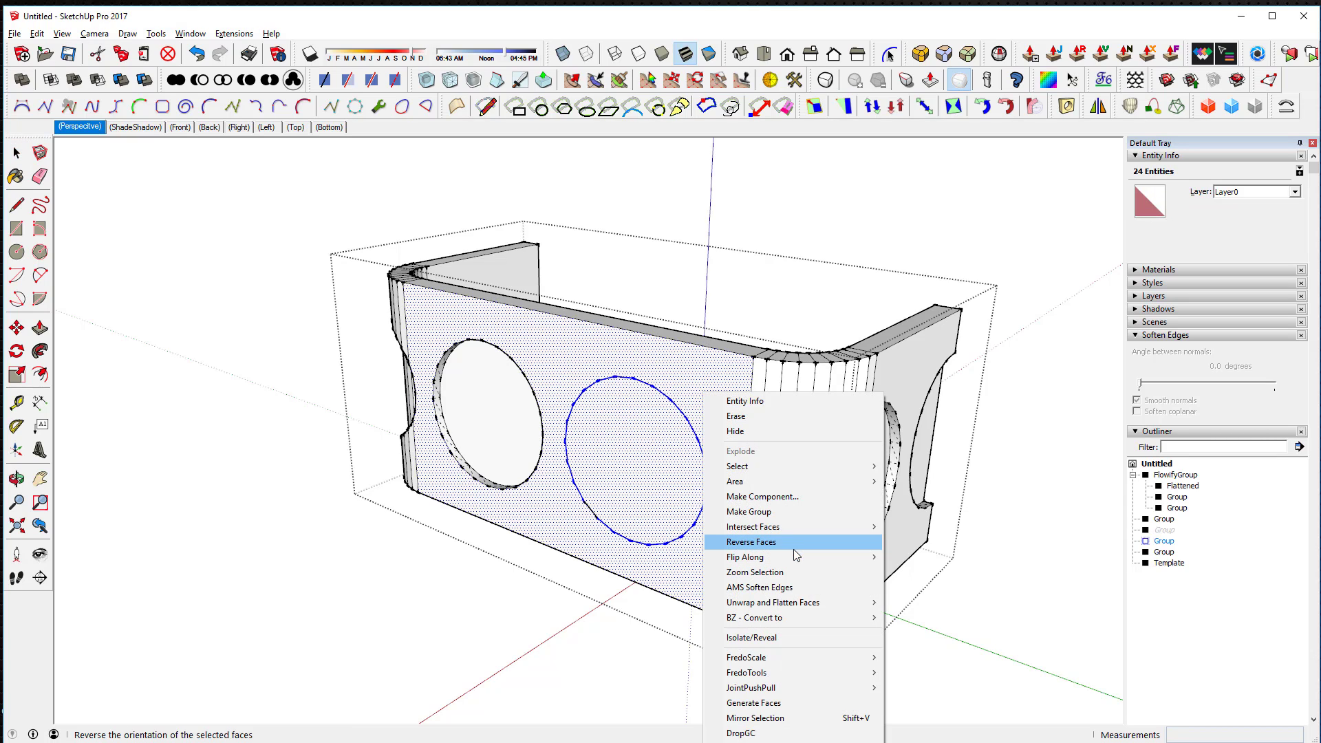
{"action": "mouse_move", "coordinate": [884, 526]}
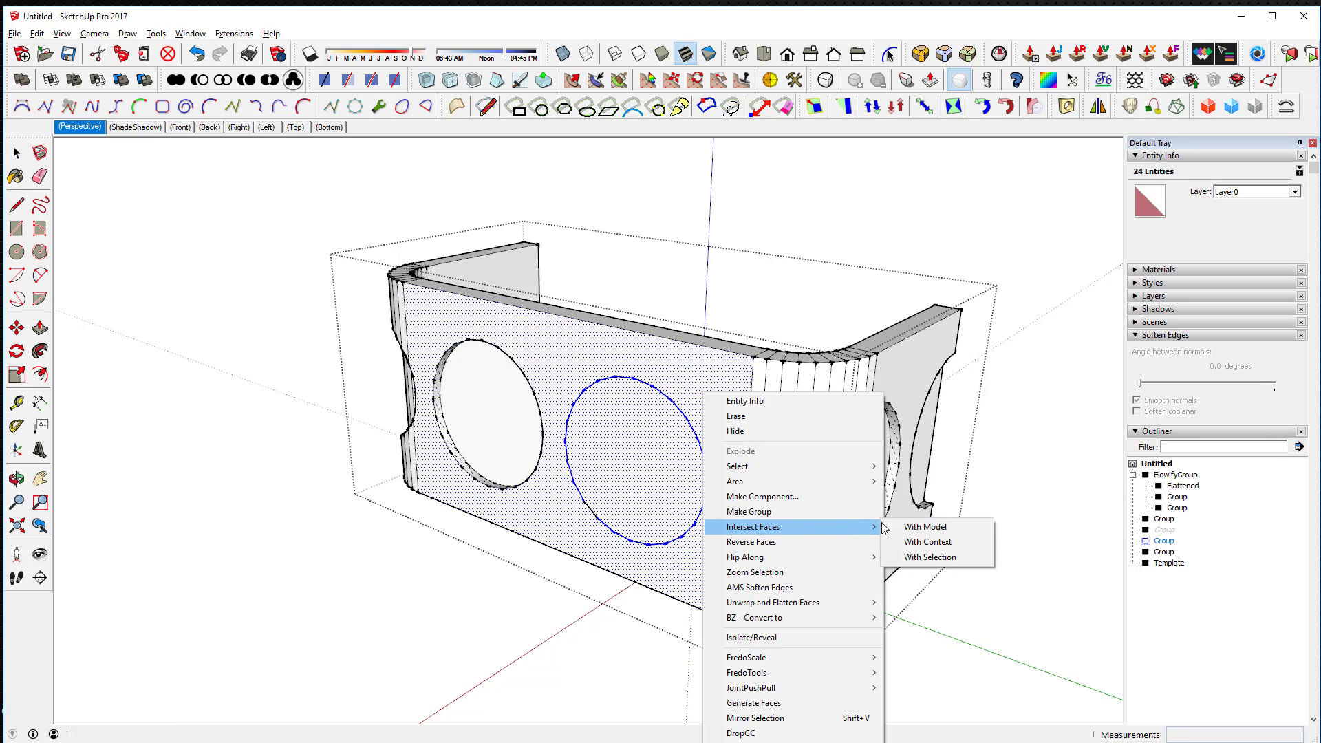
{"action": "left_click", "coordinate": [930, 557]}
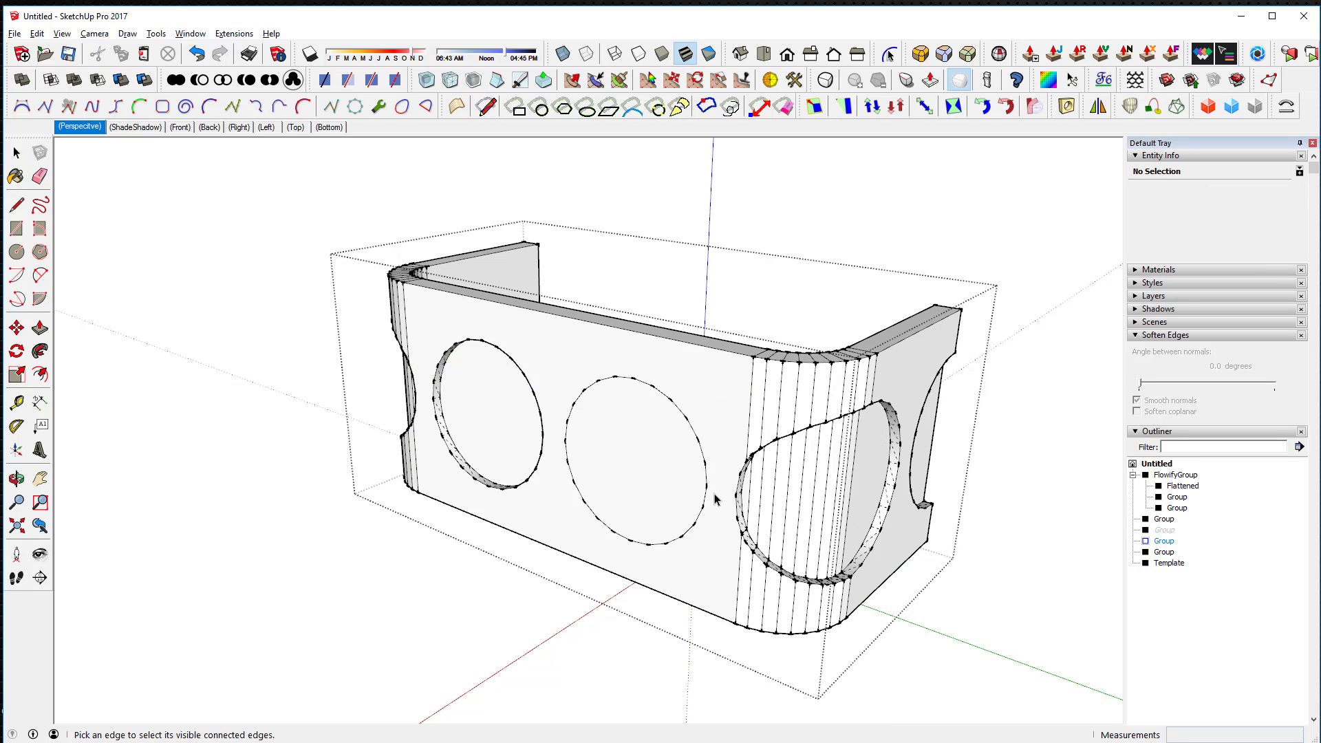
Delete the circular face that closes the second recess on the bent slab's front.
{"action": "left_click", "coordinate": [16, 153]}
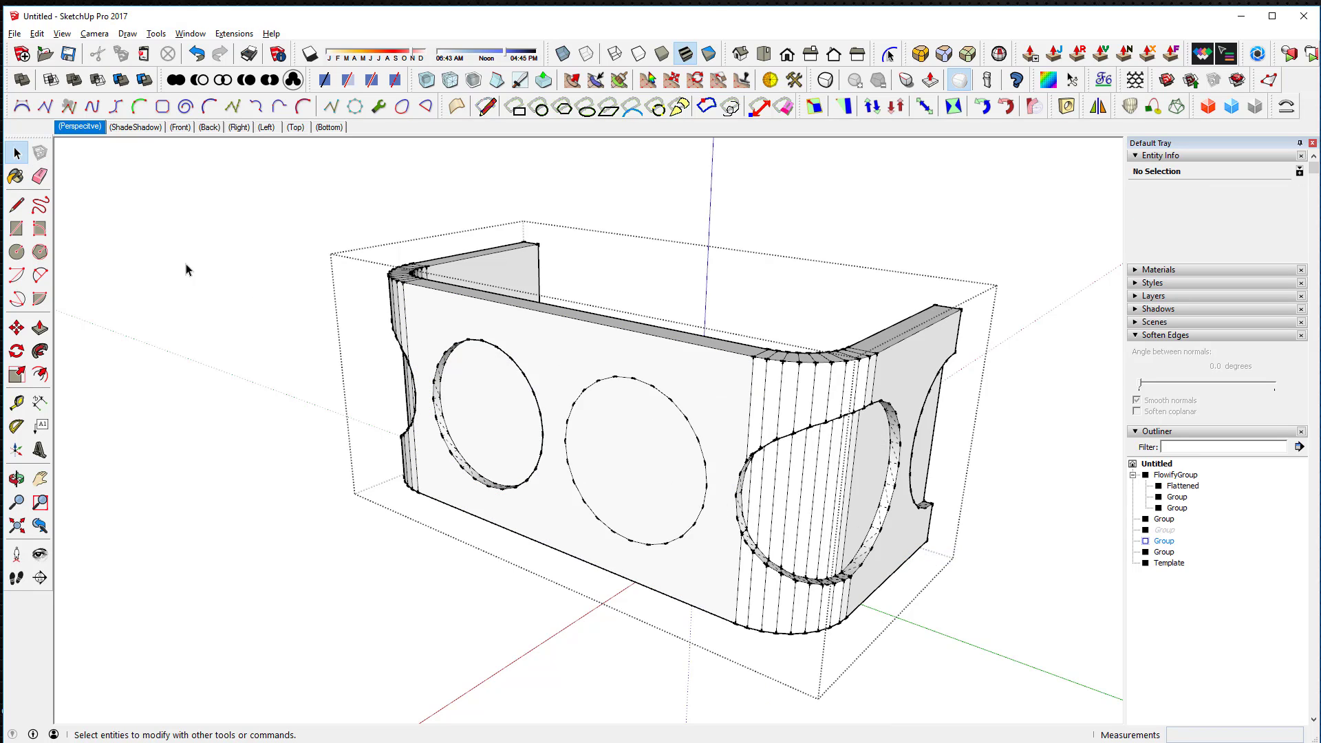
{"action": "left_click", "coordinate": [605, 477]}
{"action": "key", "text": "Delete"}
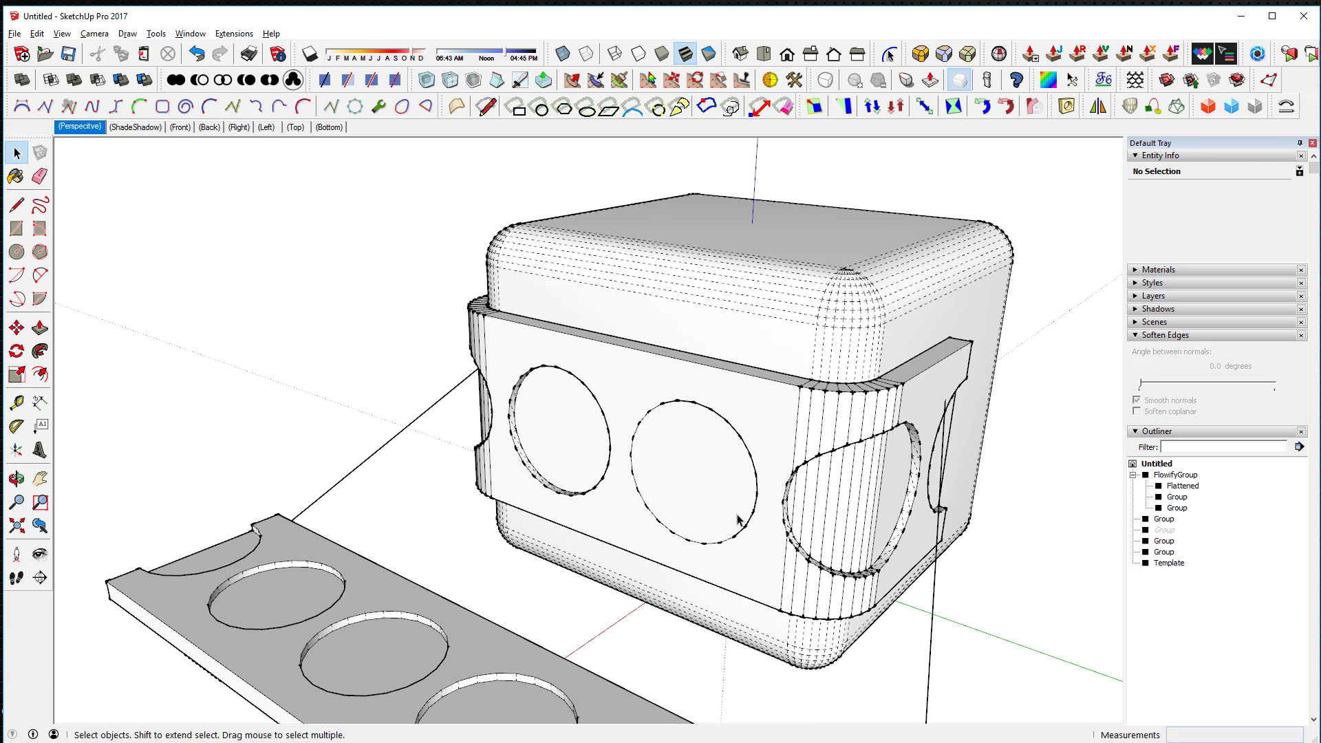
Hide the rounded cube and the cleaned-up bent slab, and select the FlowifyGroup together with the Template slab.
{"action": "left_click", "coordinate": [702, 484]}
{"action": "key", "text": "Delete"}
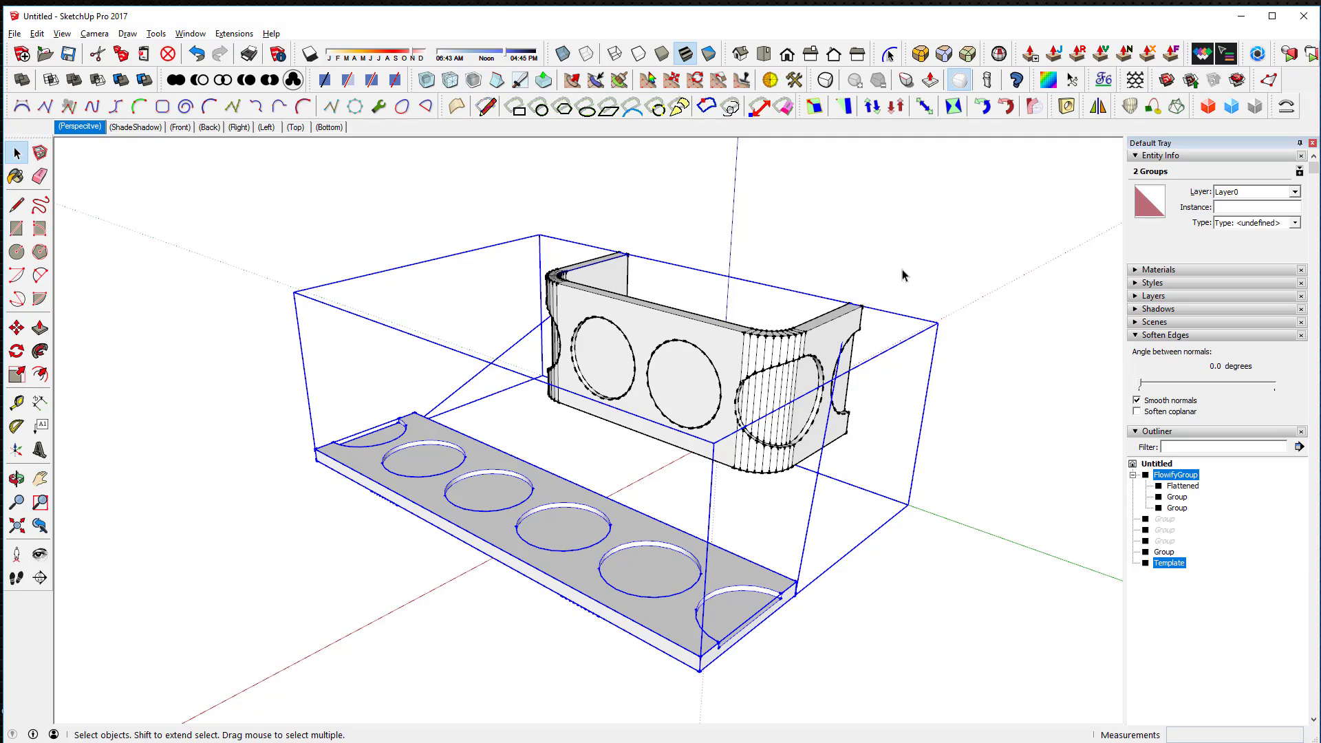
{"action": "mouse_move", "coordinate": [899, 271]}
{"action": "middle_mouse_down"}
{"action": "mouse_move", "coordinate": [866, 306]}
{"action": "mouse_move", "coordinate": [920, 280]}
{"action": "mouse_move", "coordinate": [901, 316]}
{"action": "mouse_move", "coordinate": [900, 295]}
{"action": "middle_mouse_up"}
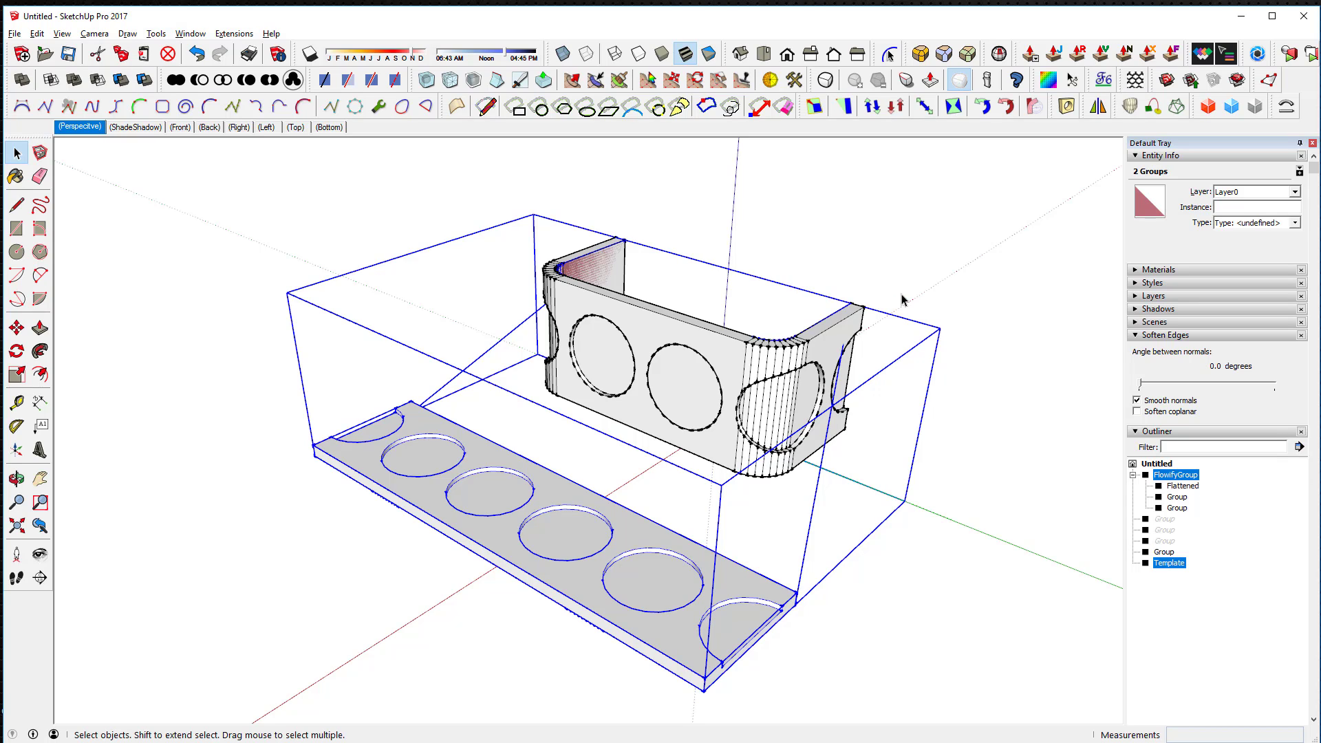